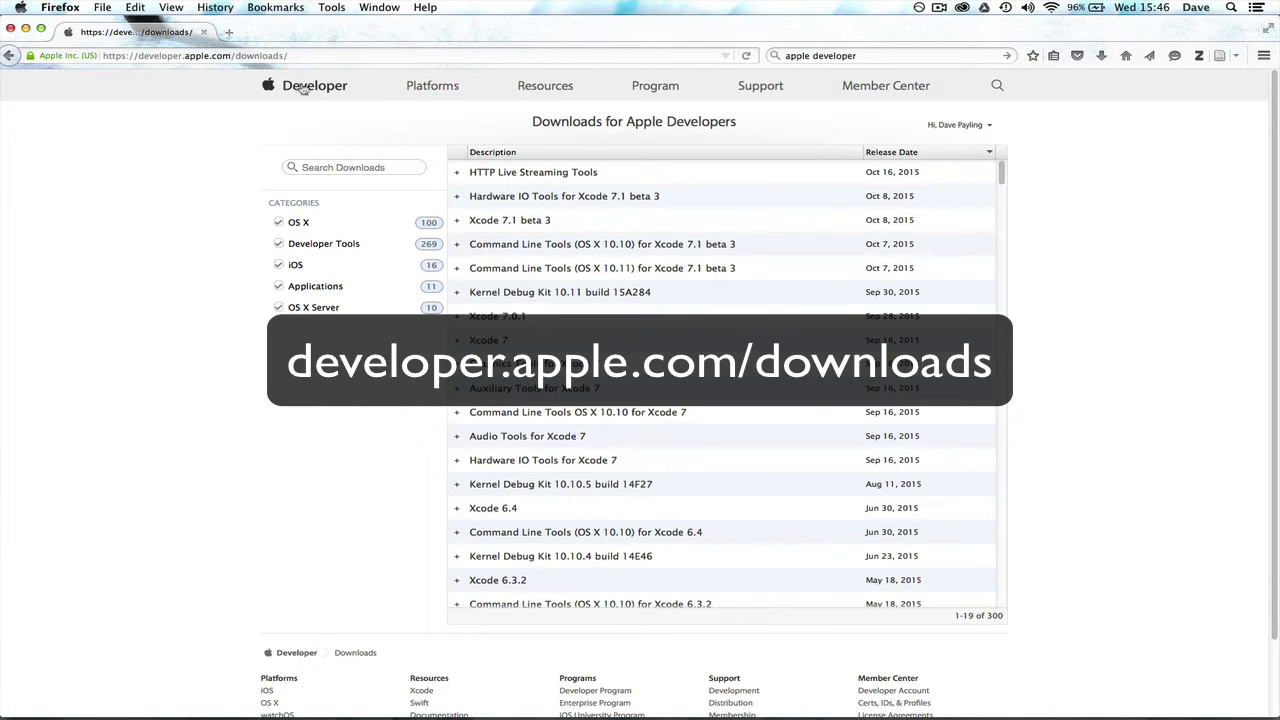
# Step: Expand the Graphics Tools for Xcode 7 entry on Firefox's downloads page
pyautogui.click(313, 57)
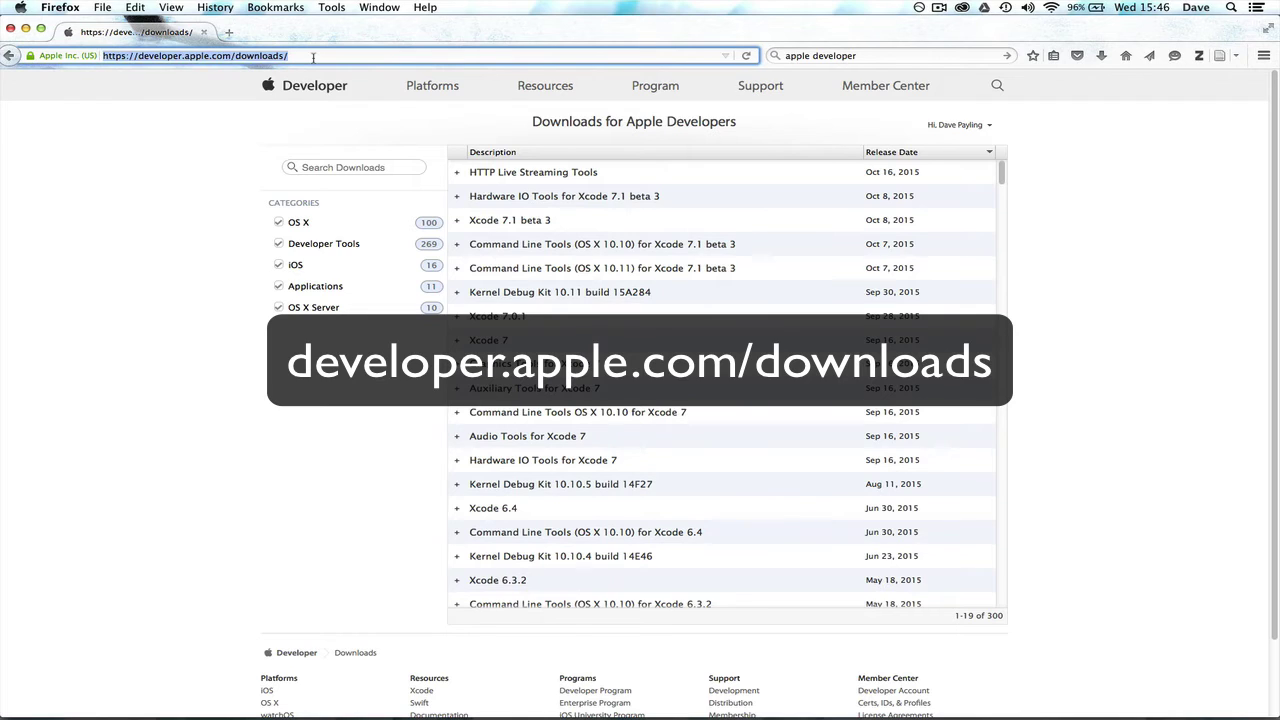
pyautogui.click(313, 57)
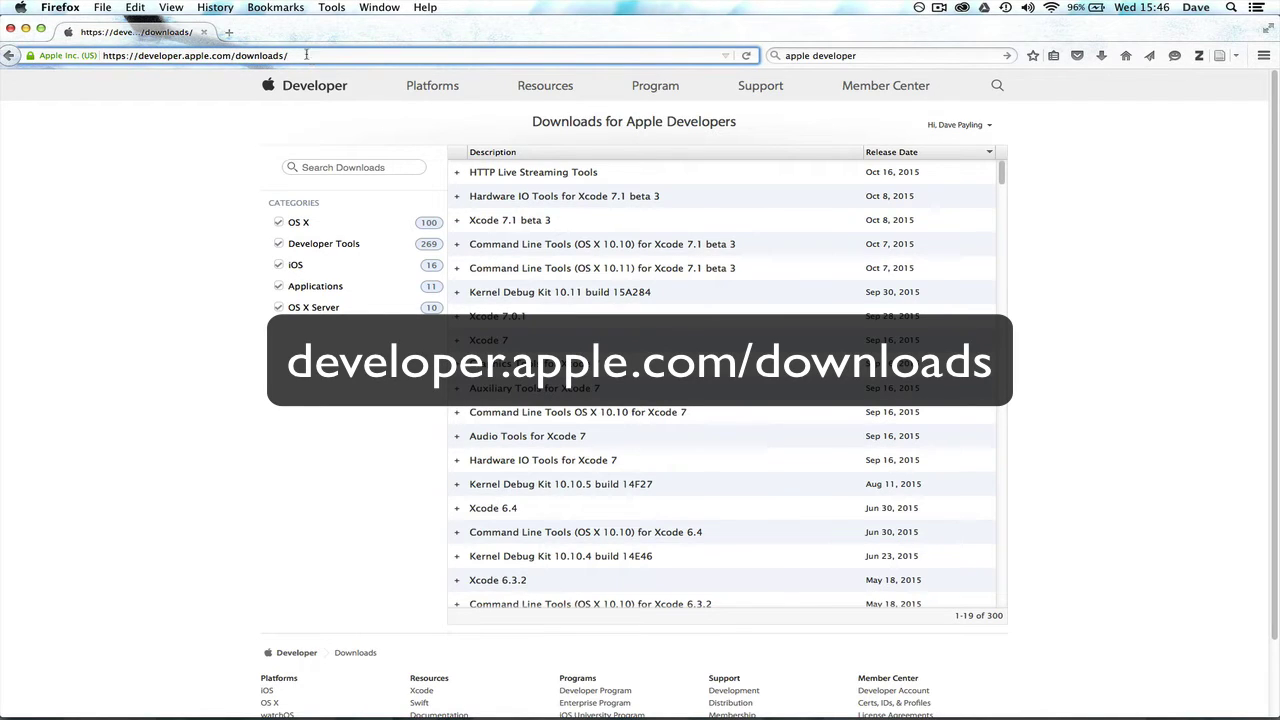
pyautogui.click(171, 271)
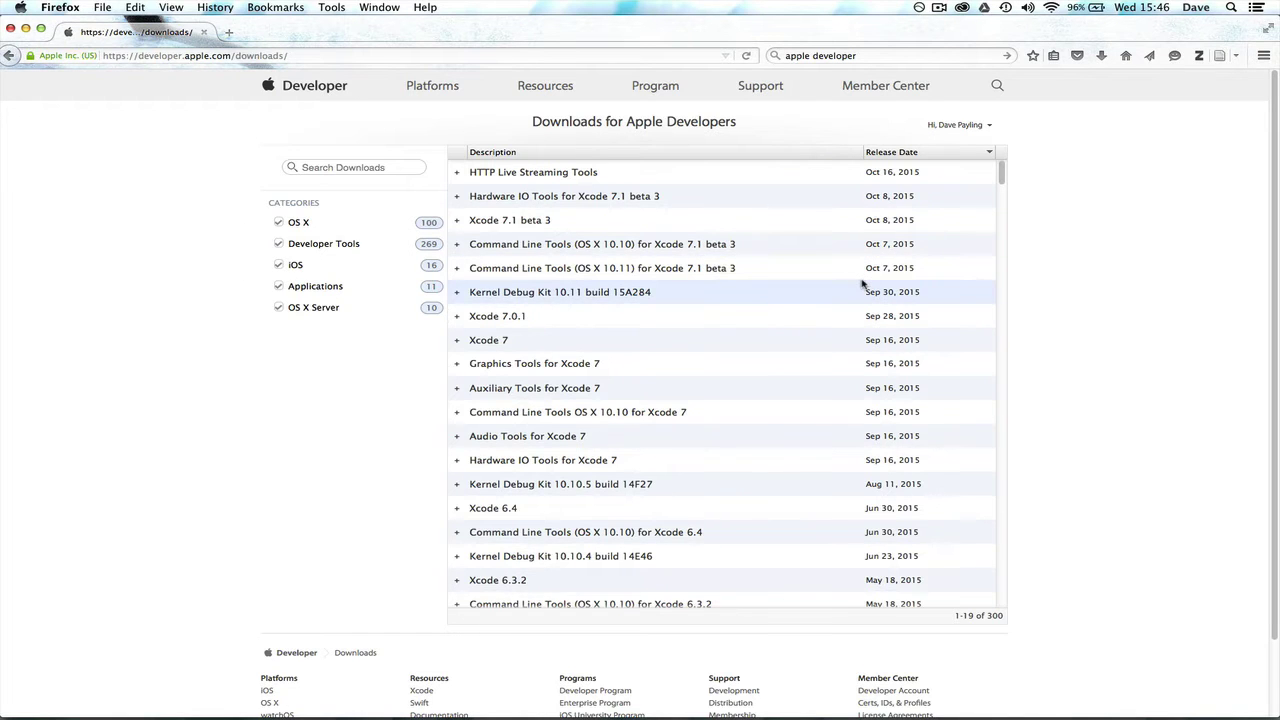
pyautogui.moveTo(999, 168); pyautogui.dragTo(1000, 168)
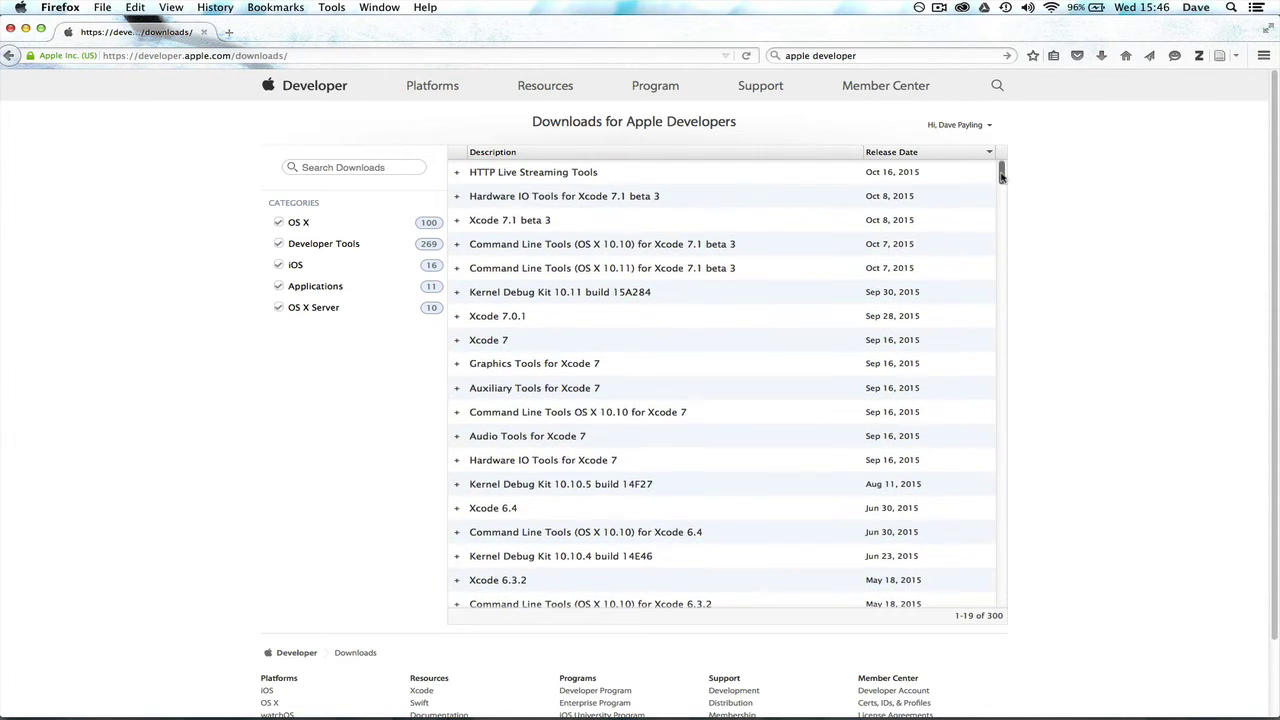
pyautogui.click(456, 366)
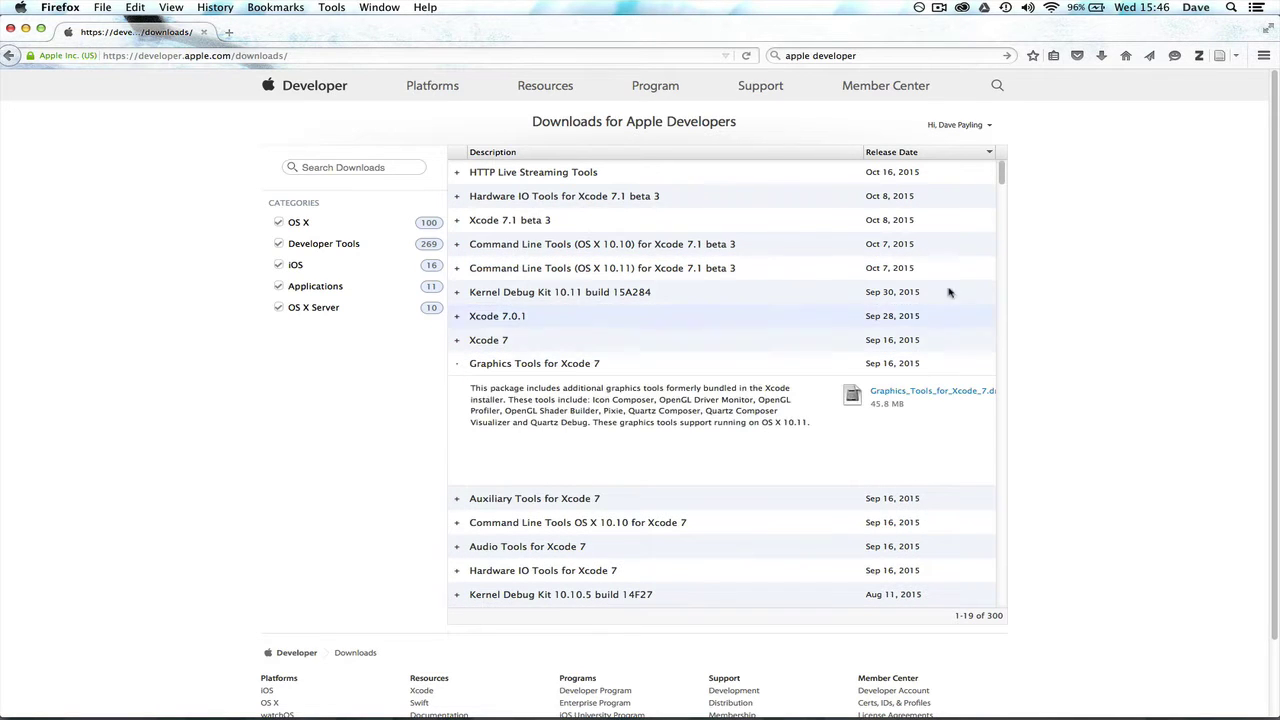
pyautogui.moveTo(1003, 178); pyautogui.dragTo(1003, 185)
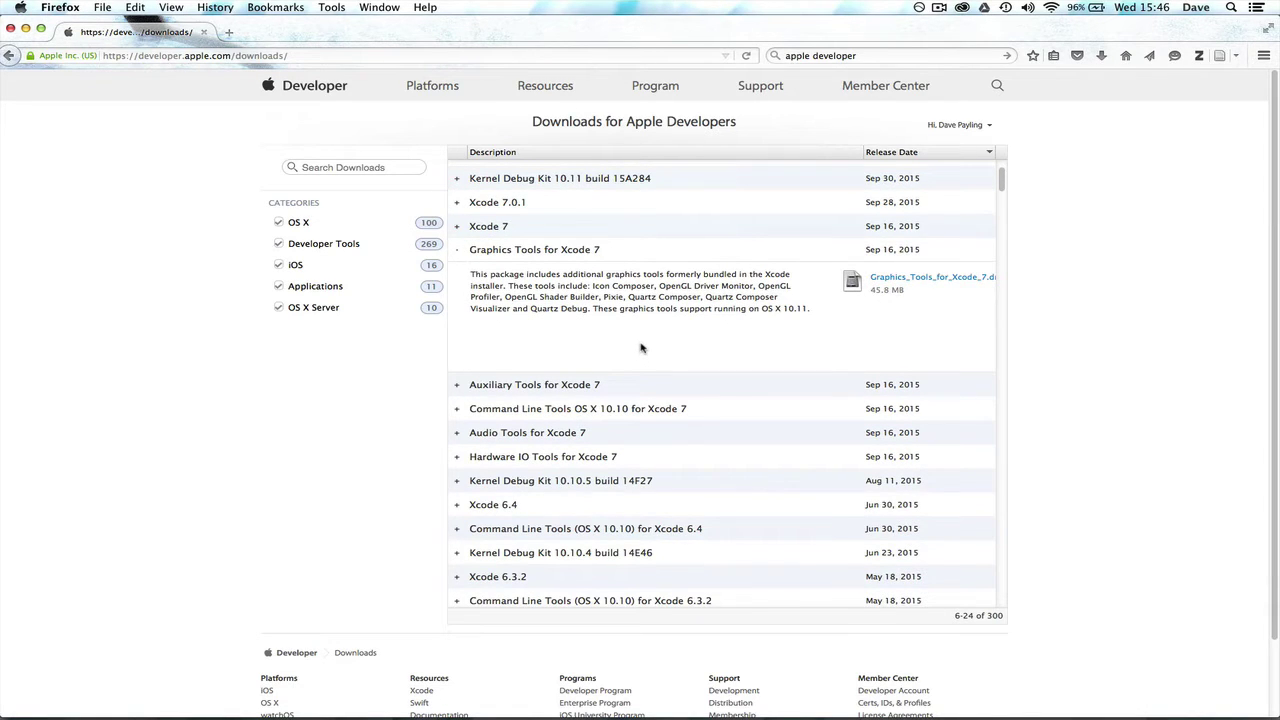
pyautogui.scroll(-1, 965, 228)
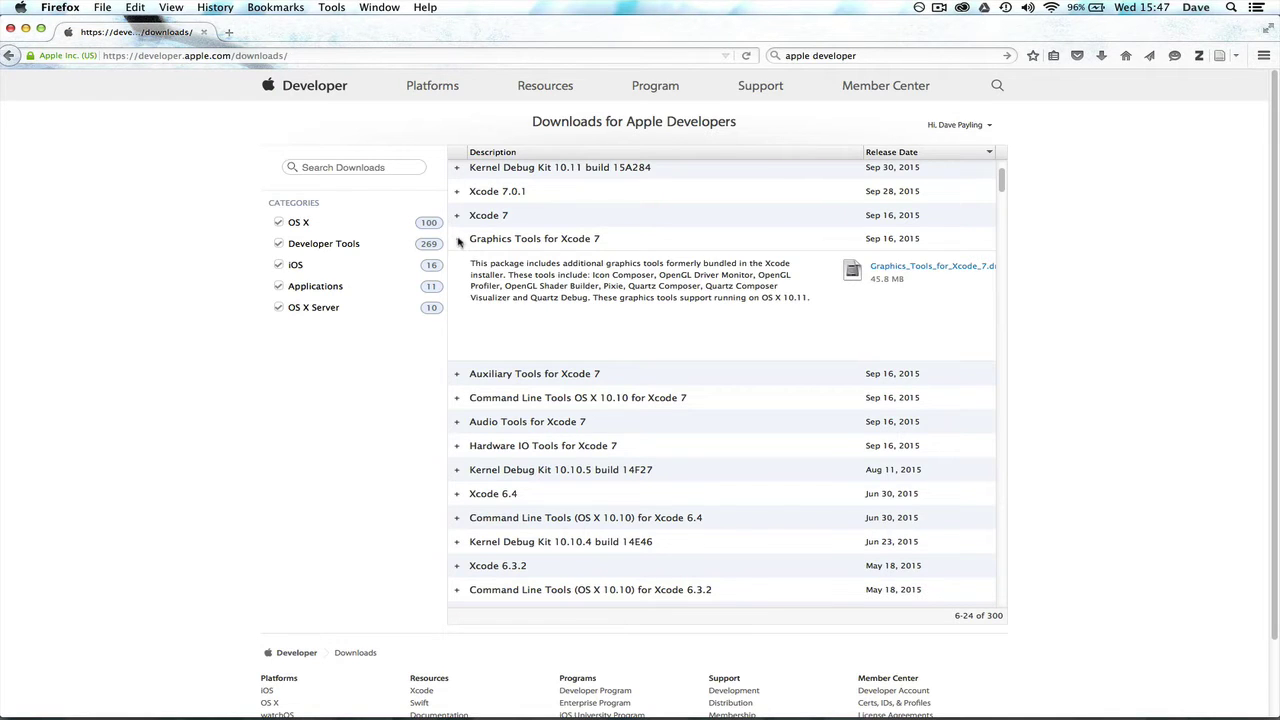
pyautogui.click(669, 241)
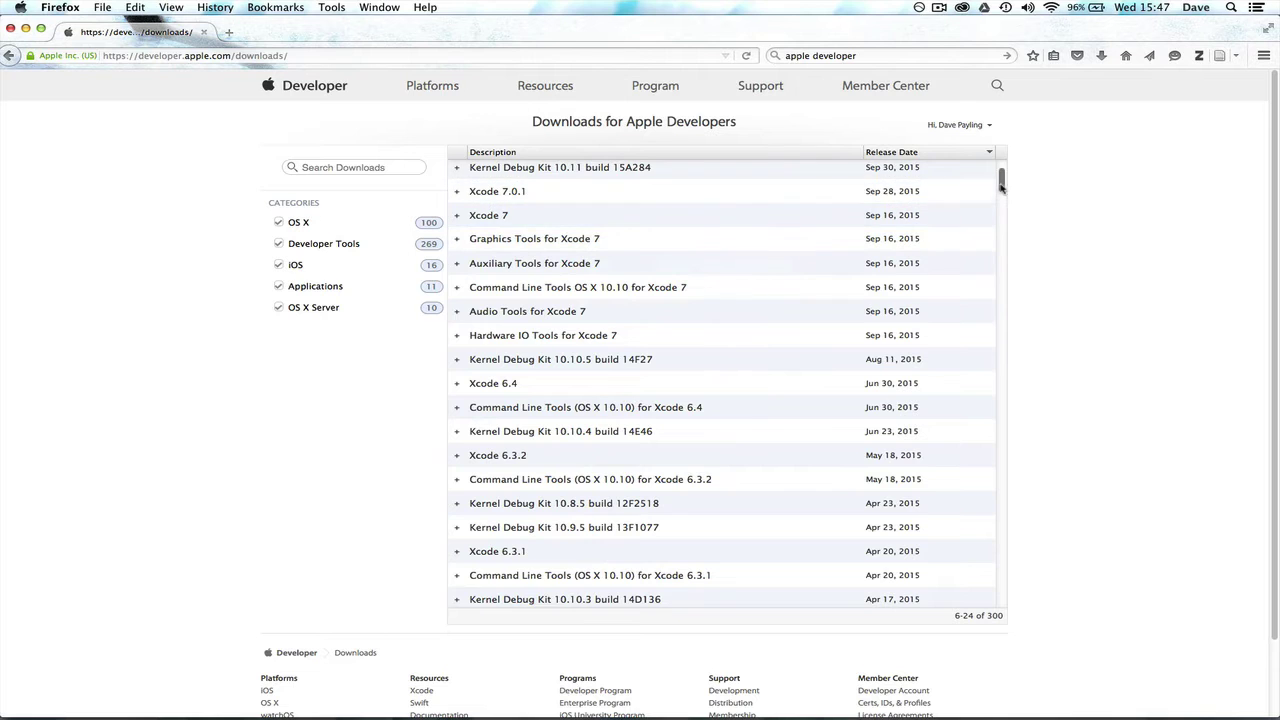
pyautogui.moveTo(1001, 186); pyautogui.dragTo(1001, 180)
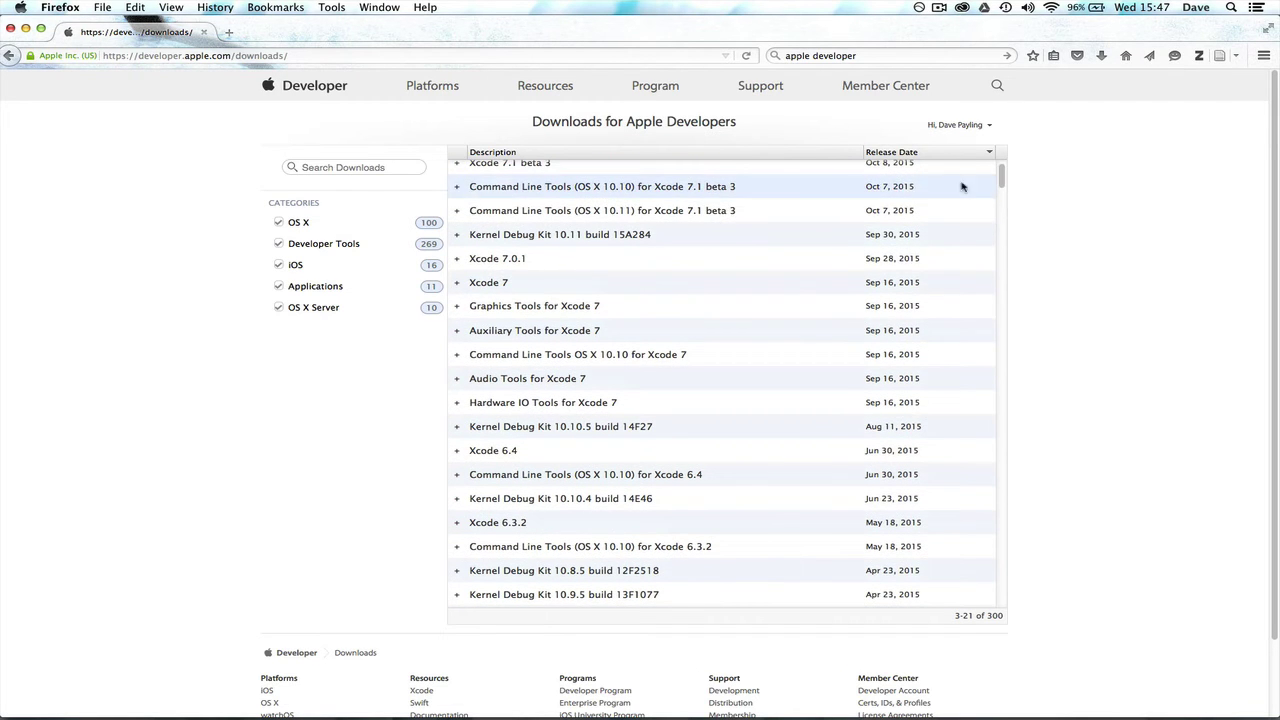
pyautogui.click(457, 308)
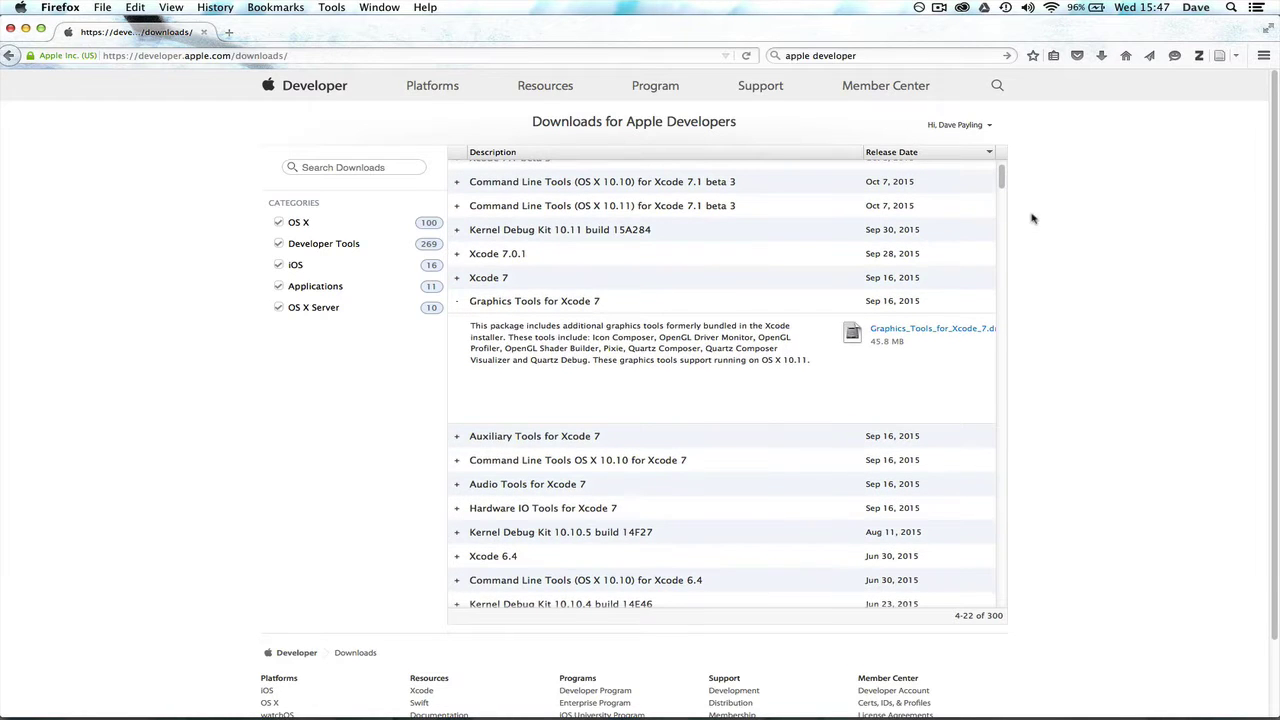
# Step: Expand the Xcode 6.3 and Late August 2014 Graphics Tools entries, then show Mission Control
pyautogui.scroll(-1, 1001, 182)
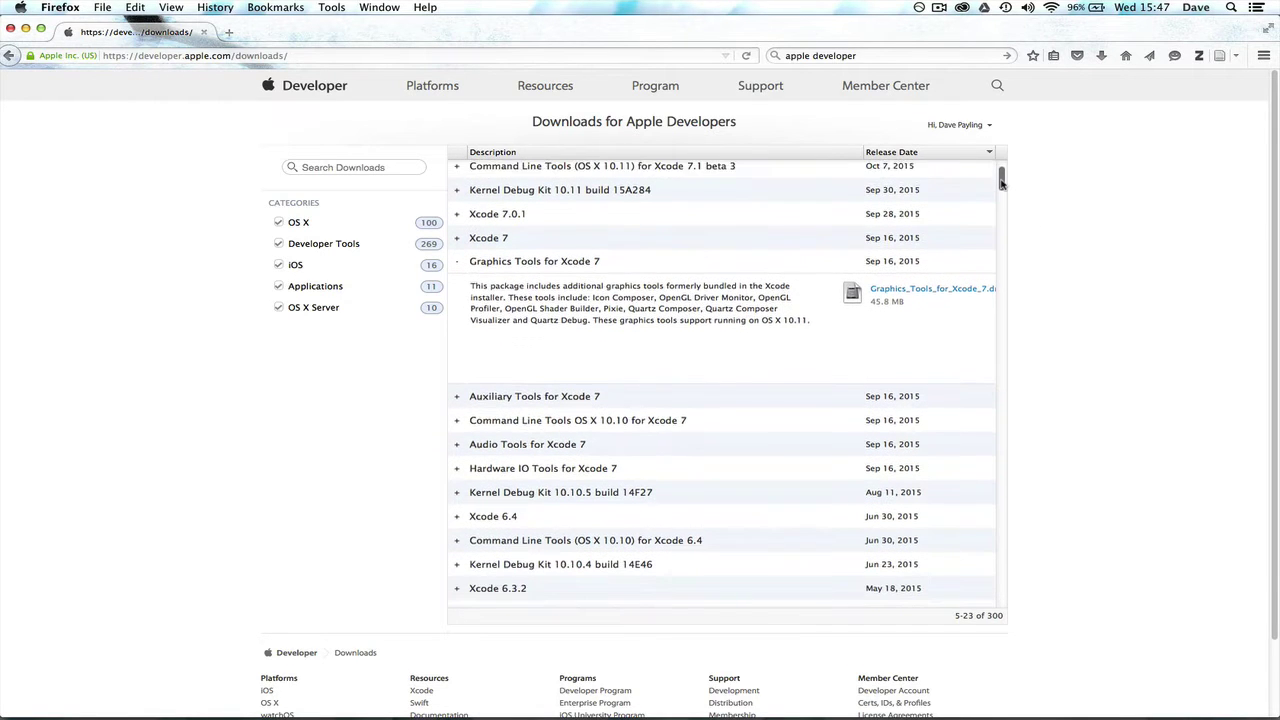
pyautogui.scroll(-1, 1001, 182)
pyautogui.scroll(-7, 1001, 182)
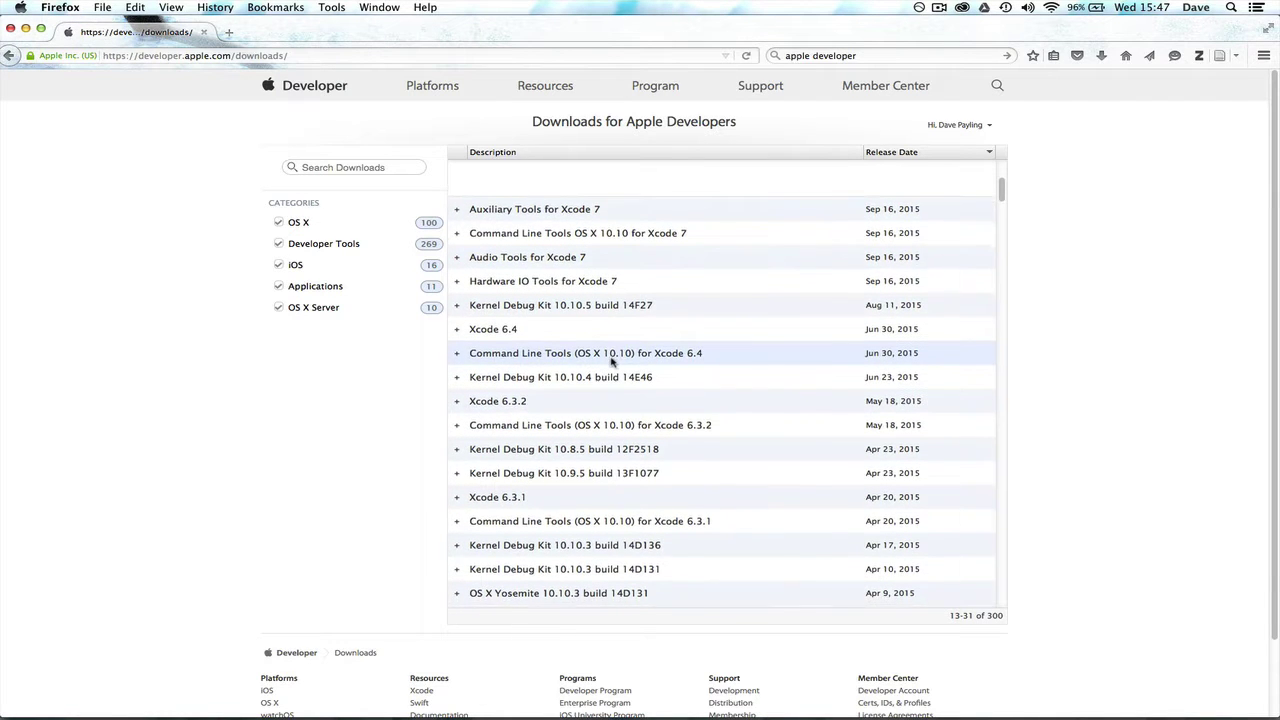
pyautogui.scroll(-2, 613, 363)
pyautogui.scroll(-5, 613, 363)
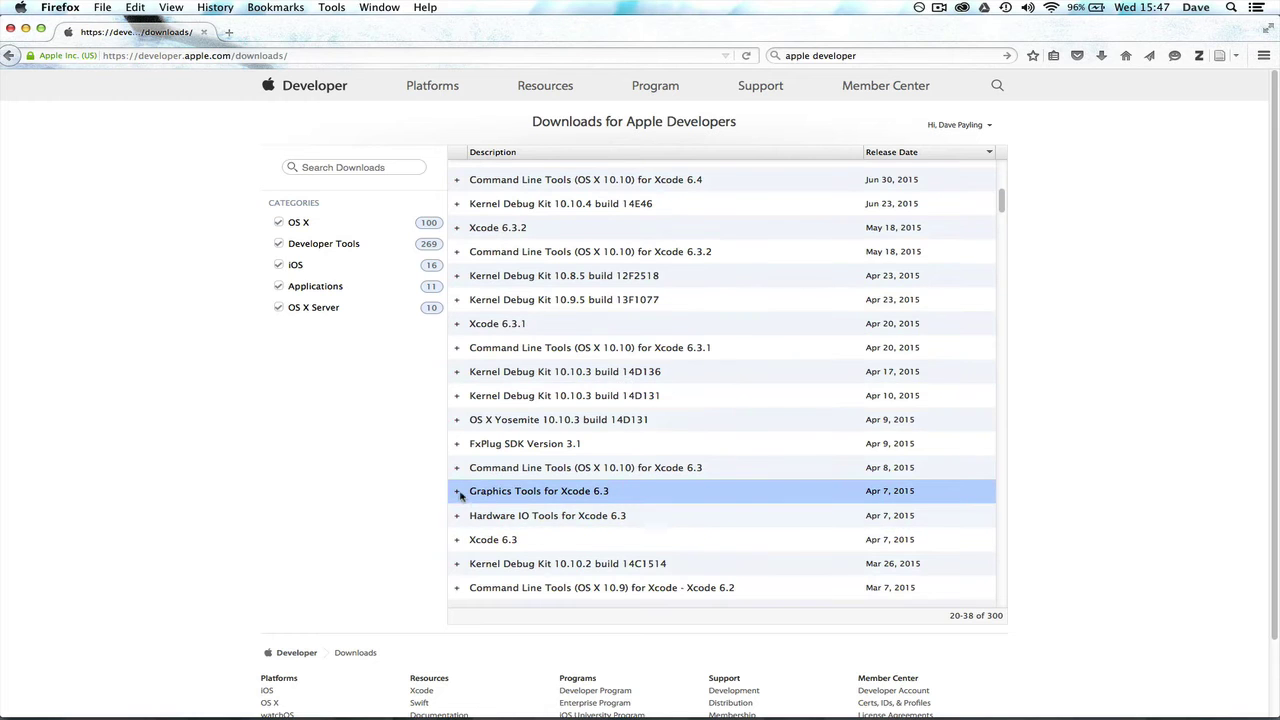
pyautogui.click(458, 494)
pyautogui.scroll(-6, 634, 466)
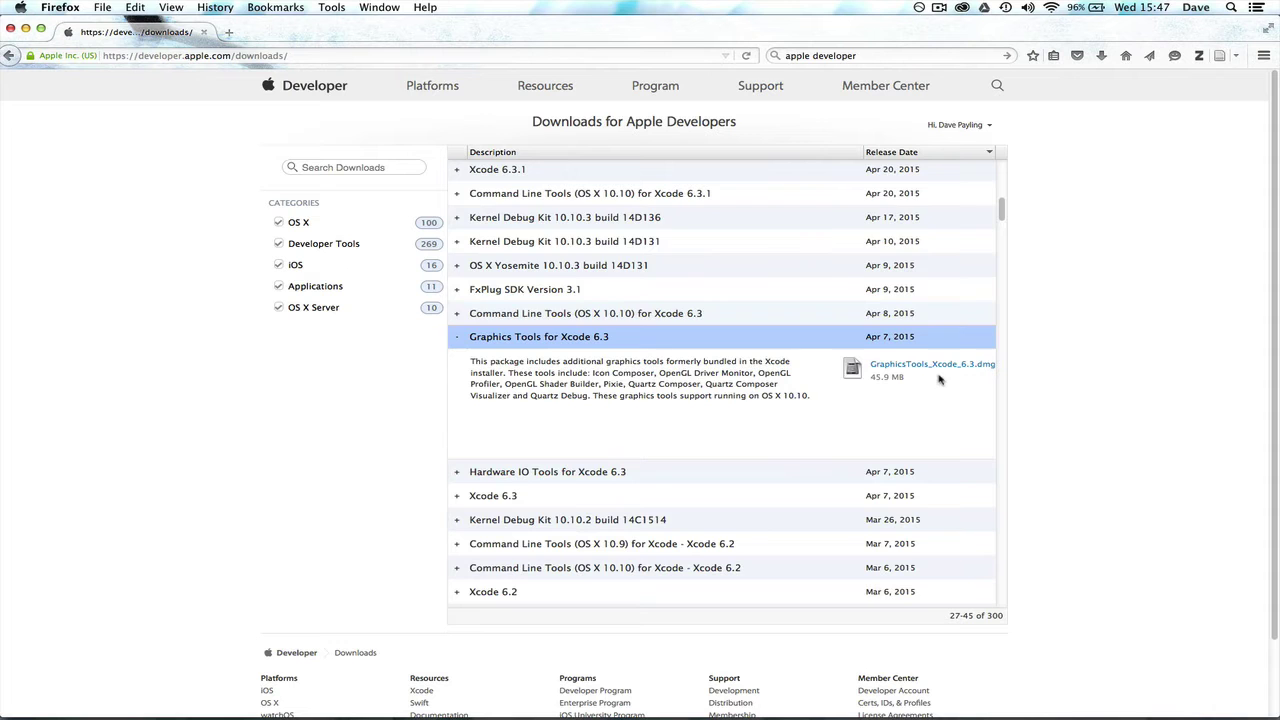
pyautogui.moveTo(1001, 207); pyautogui.dragTo(1003, 254)
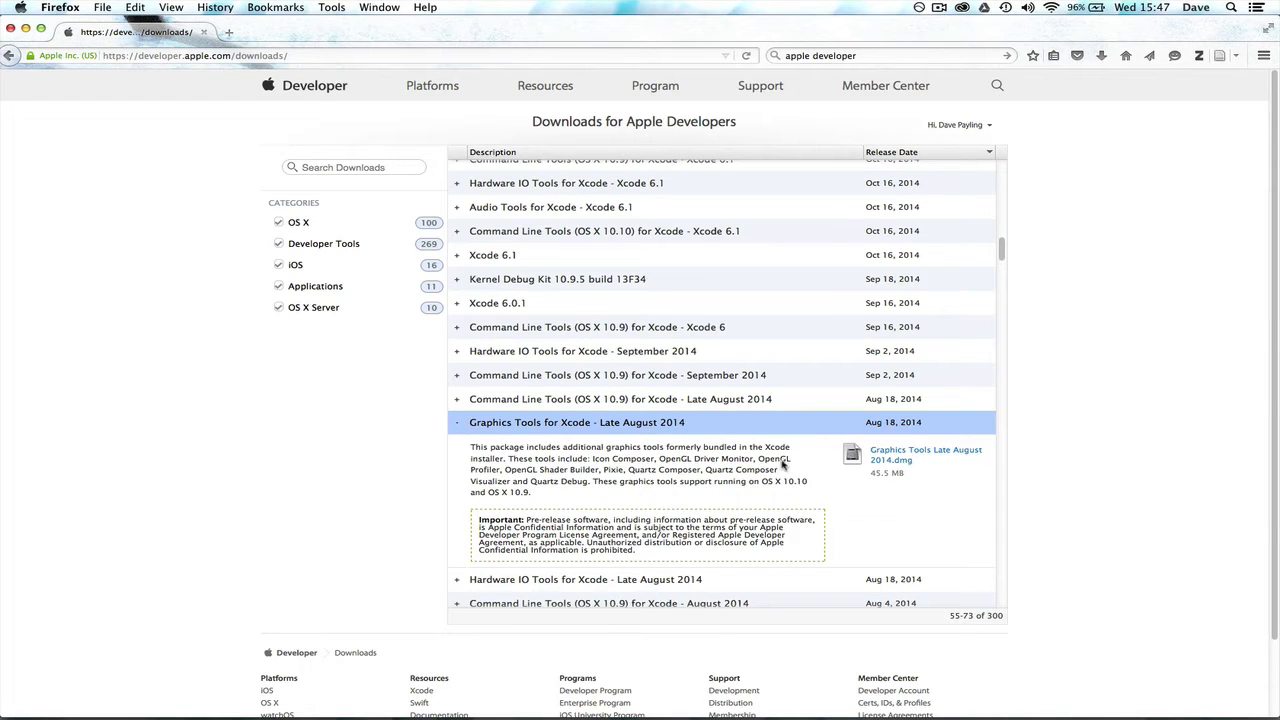
pyautogui.scroll(-3, 785, 440)
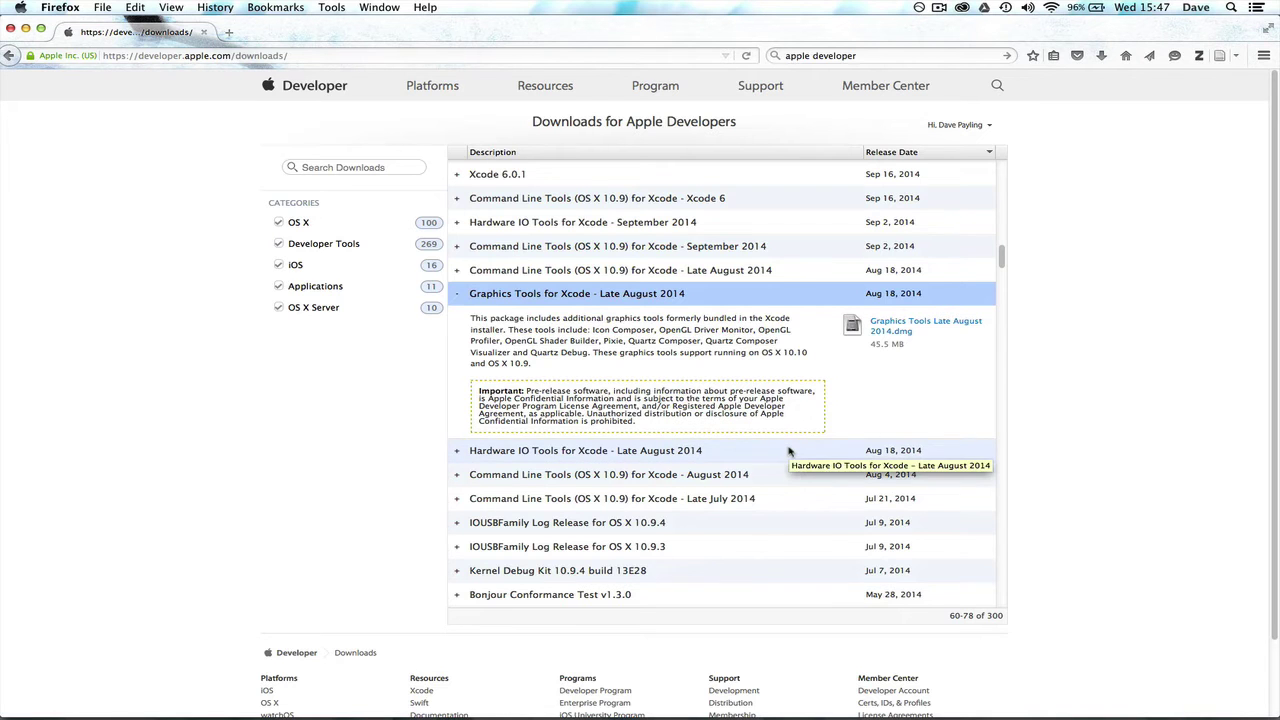
pyautogui.moveTo(1002, 257); pyautogui.dragTo(1001, 261)
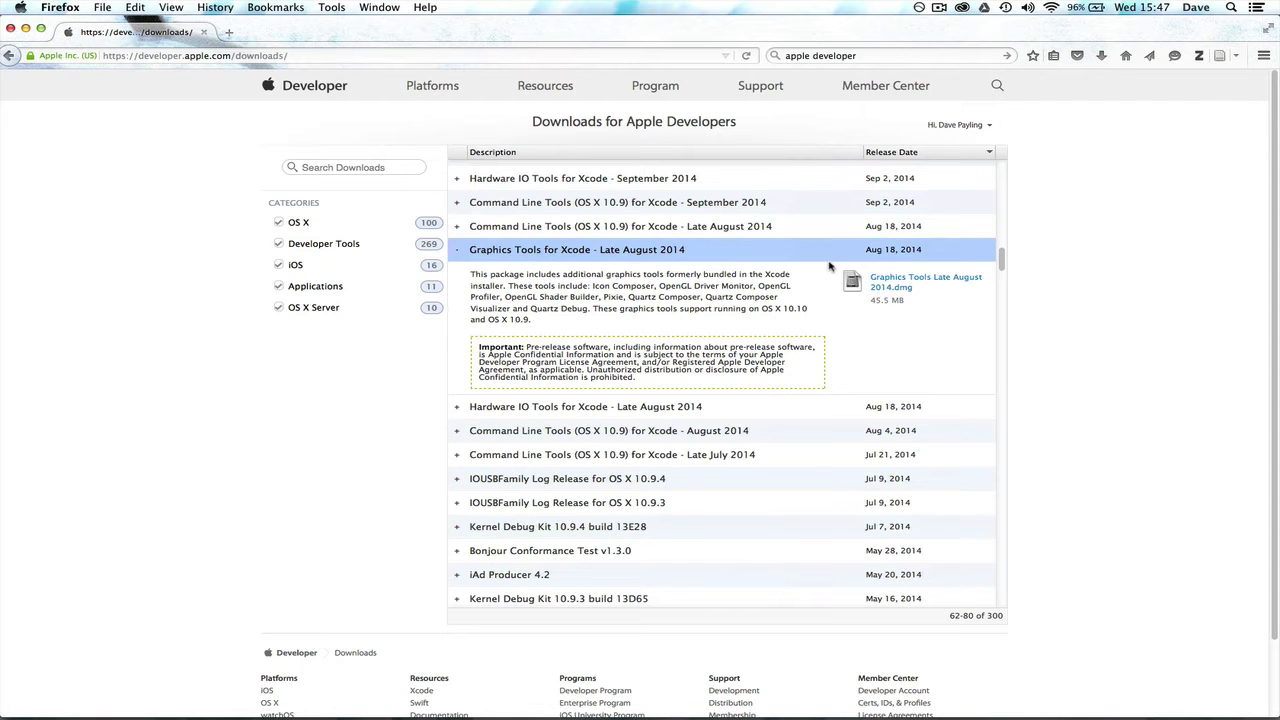
pyautogui.hotkey('ctrl', 'Up')
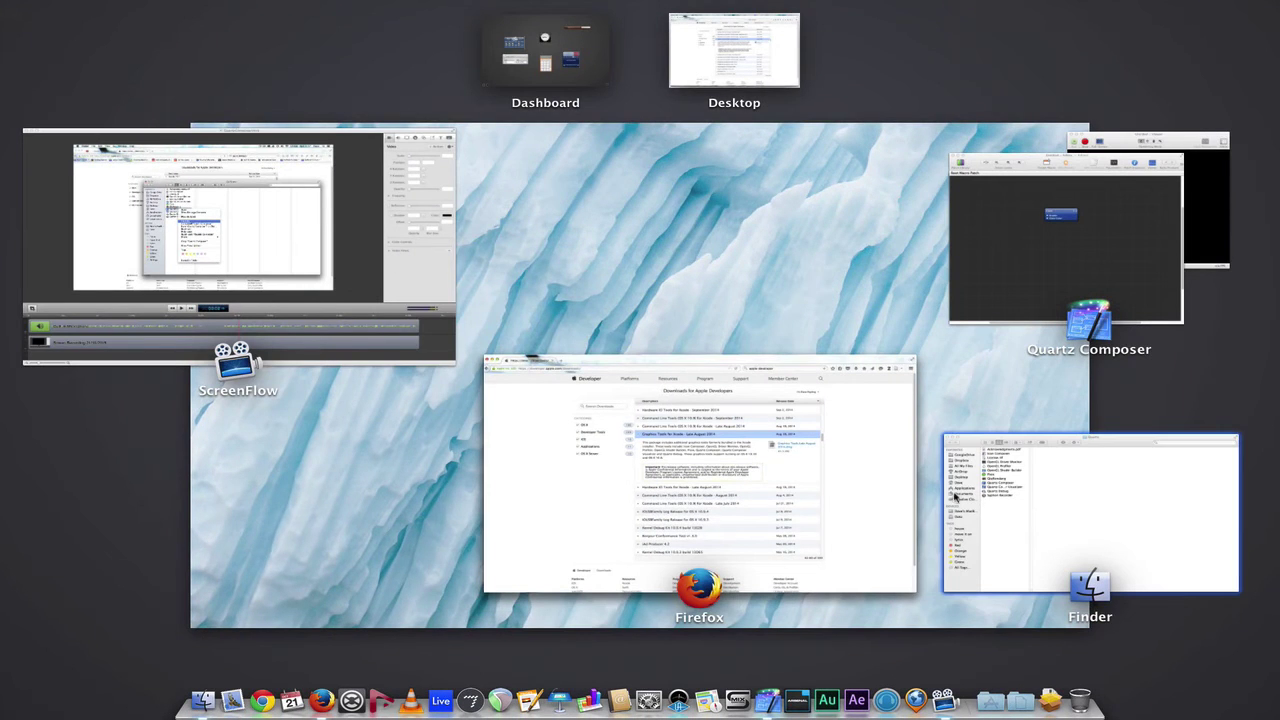
# Step: Open Quartz Composer's Get Info window in Finder and leave Open in 32-bit mode enabled
pyautogui.click(1054, 518)
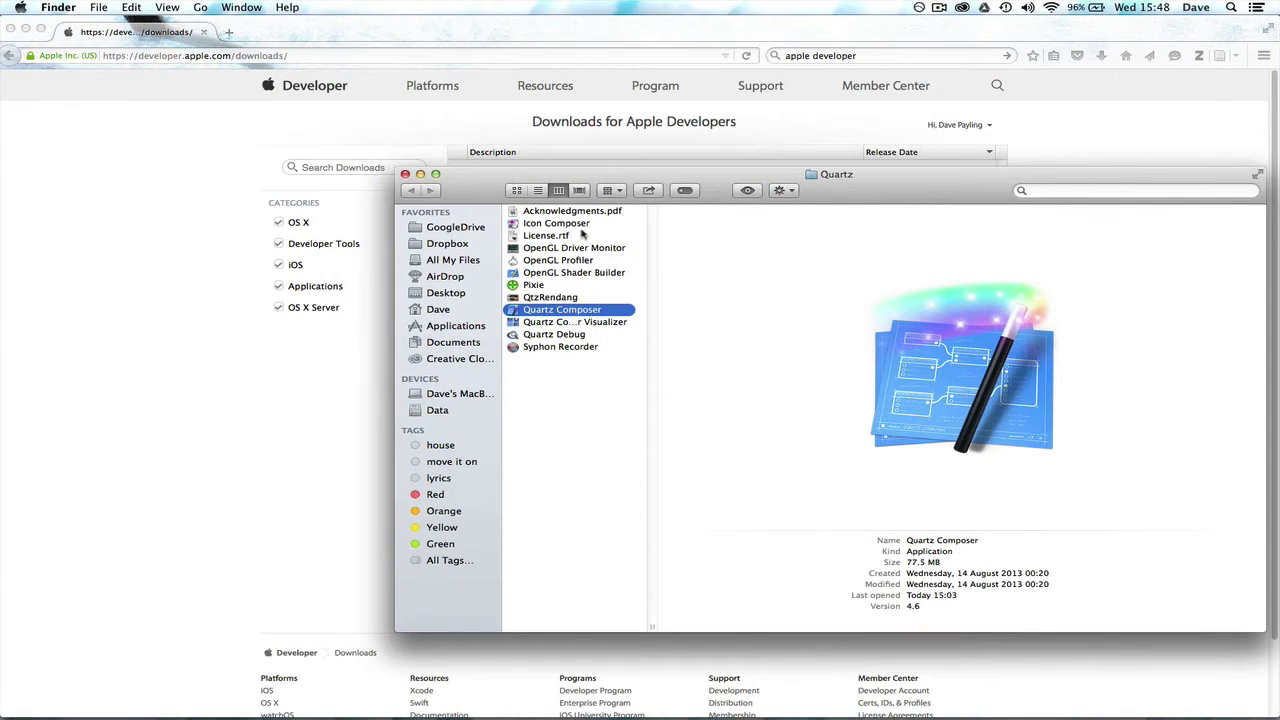
pyautogui.moveTo(603, 175); pyautogui.dragTo(617, 174)
pyautogui.rightClick(590, 313)
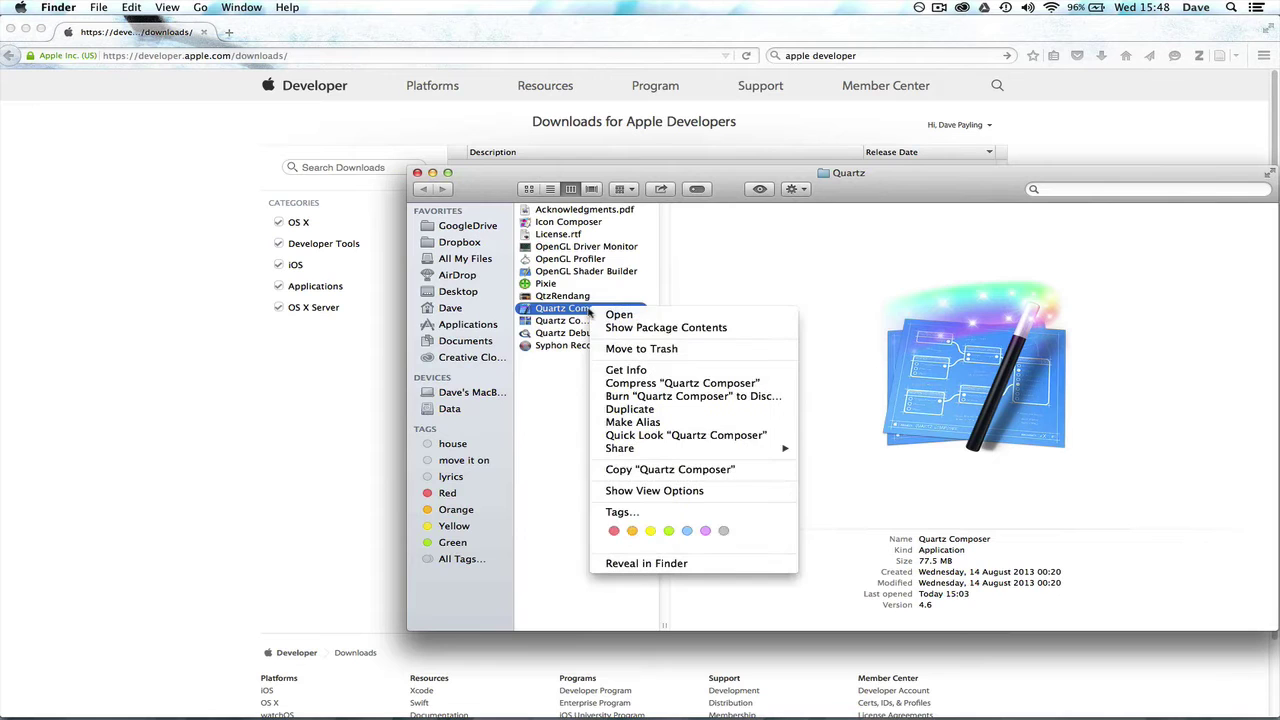
pyautogui.click(658, 370)
pyautogui.moveTo(113, 31); pyautogui.dragTo(210, 59)
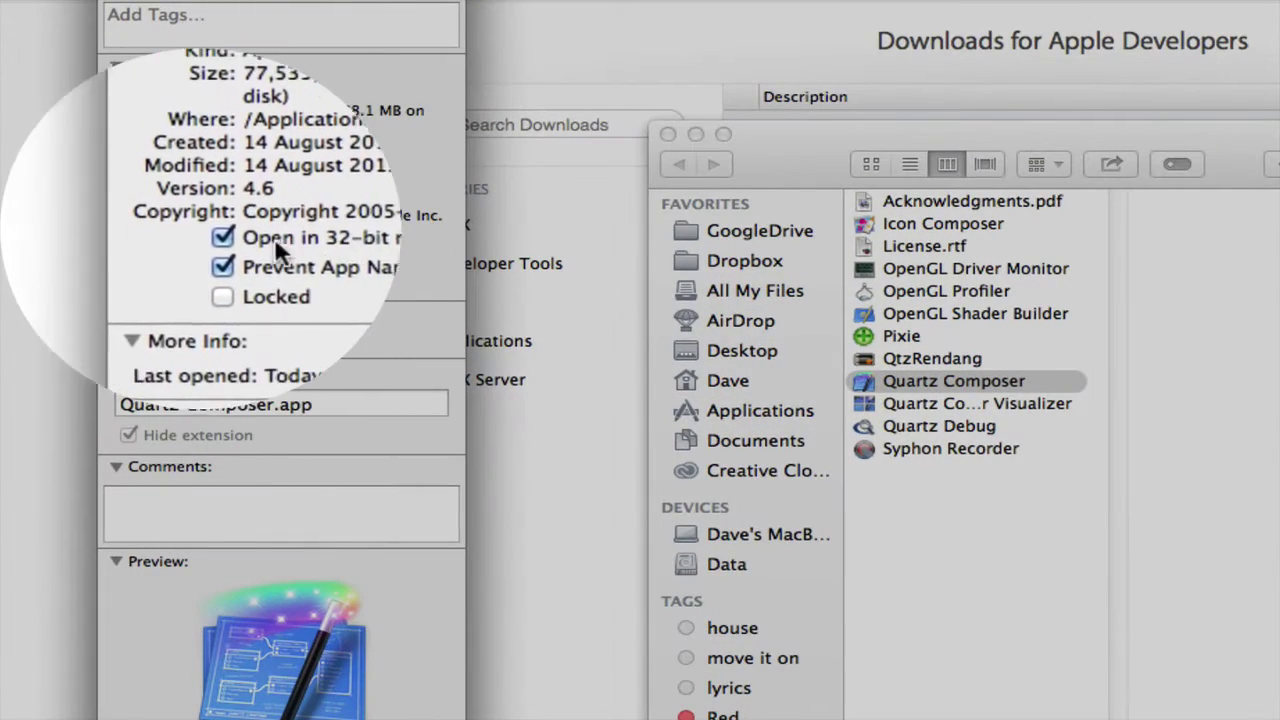
pyautogui.click(168, 231)
pyautogui.click(240, 238)
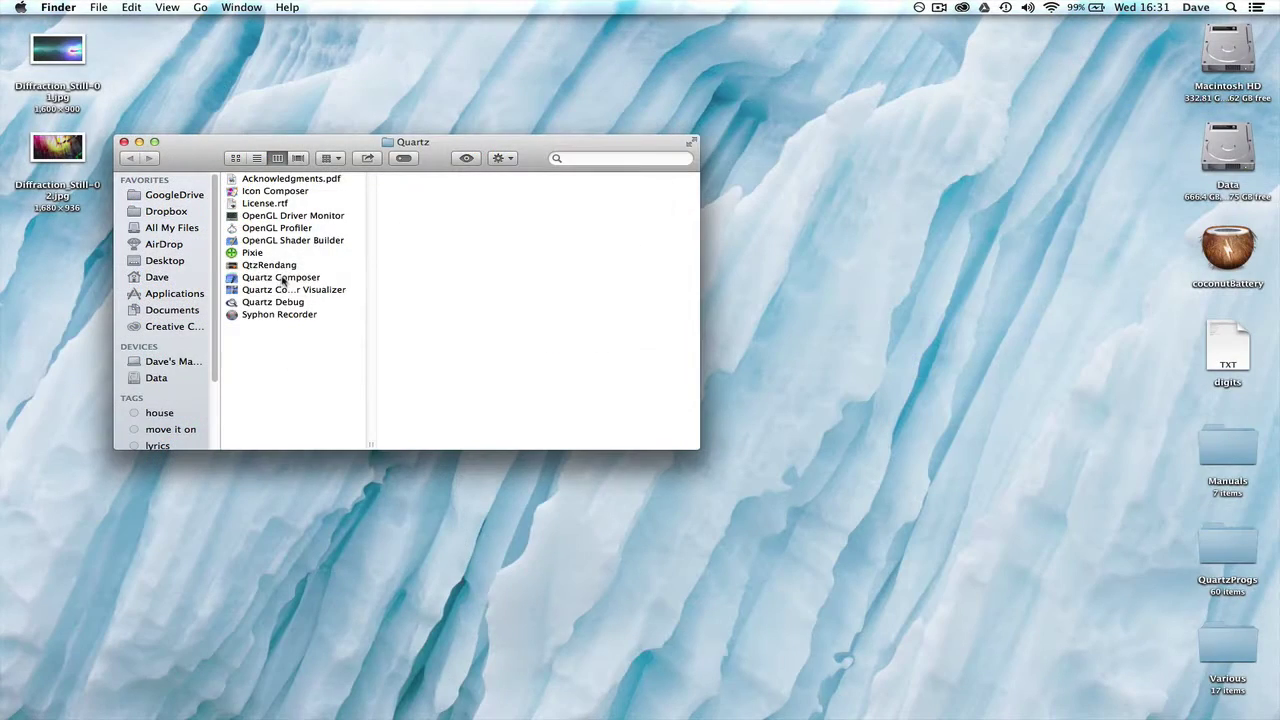
# Step: Launch Quartz Composer and create an Untitled composition from the Basic Composition template
pyautogui.doubleClick(283, 280)
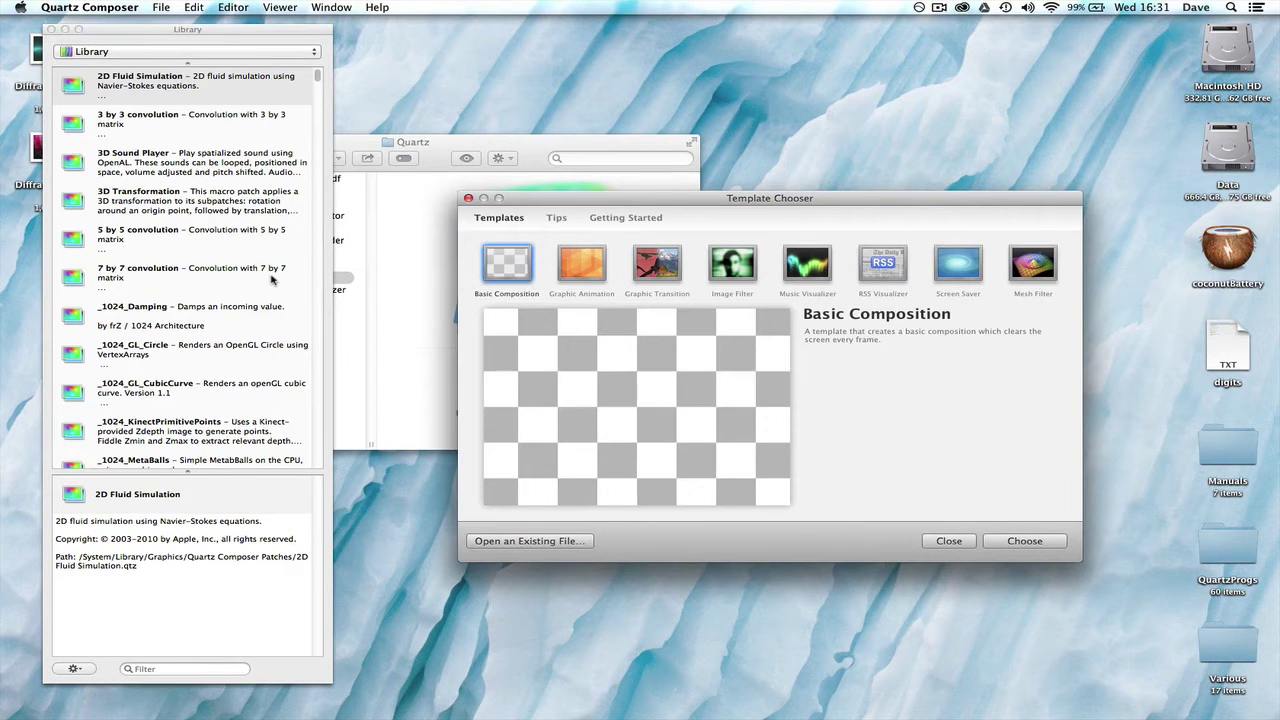
pyautogui.moveTo(602, 206); pyautogui.dragTo(535, 185)
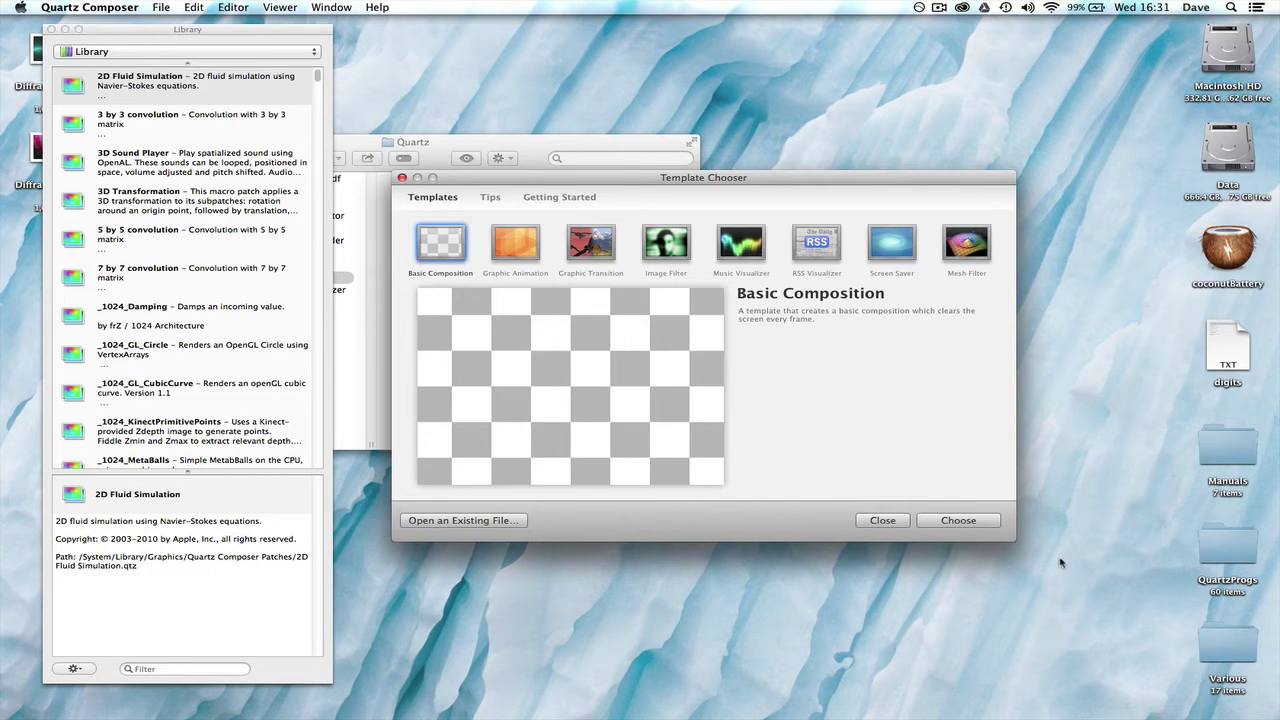
pyautogui.click(958, 520)
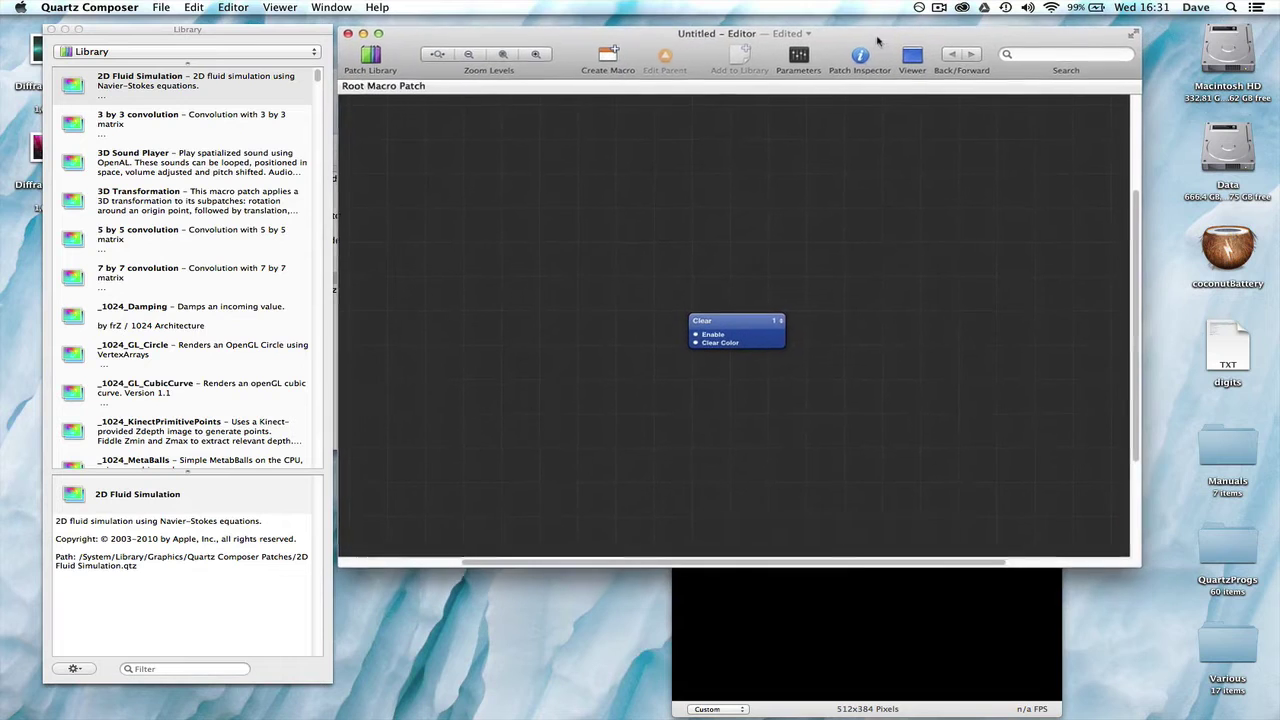
# Step: Close the Patch Library and Viewer, then reopen both with the Viewer moved up and right
pyautogui.click(842, 600)
pyautogui.moveTo(803, 401); pyautogui.dragTo(937, 377)
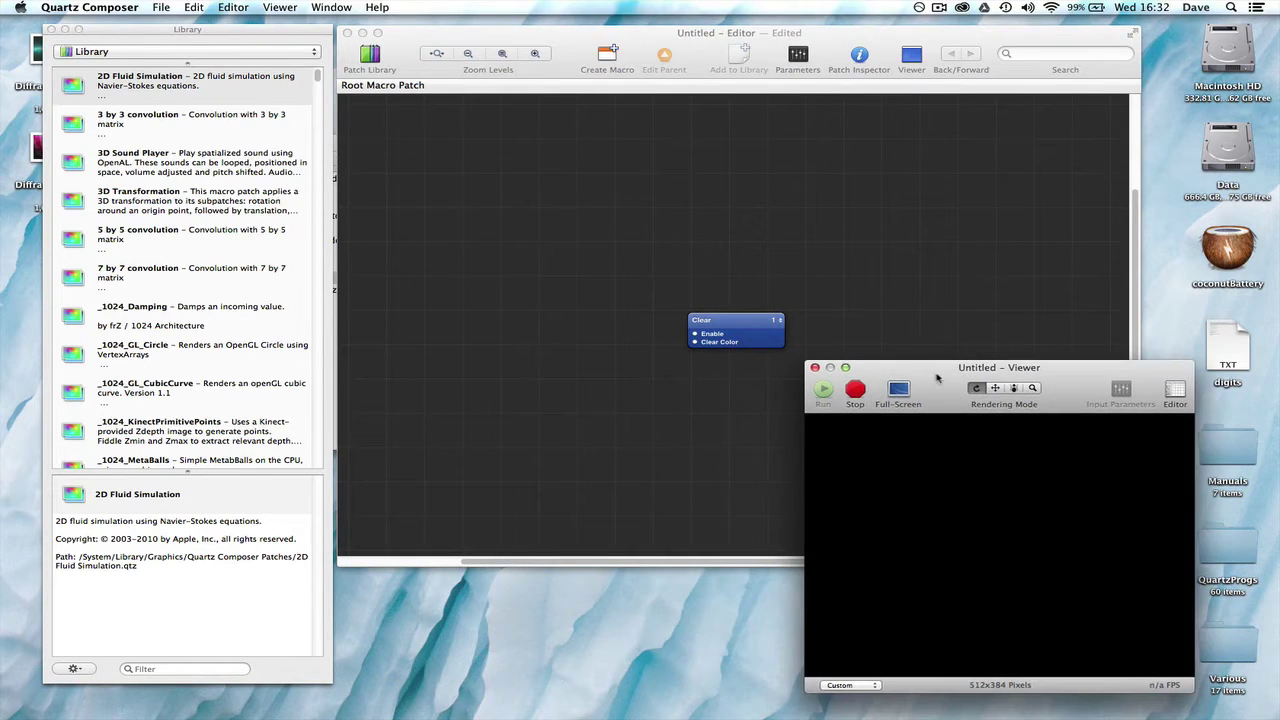
pyautogui.moveTo(235, 31); pyautogui.dragTo(224, 30)
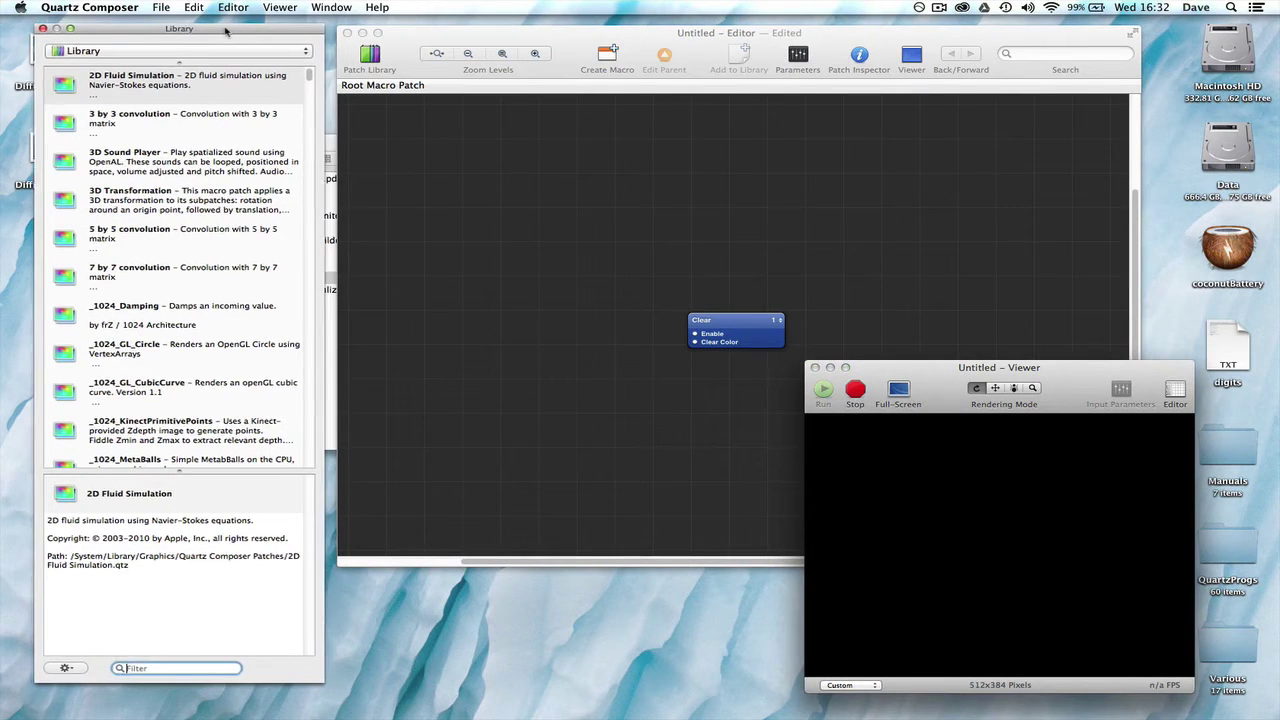
pyautogui.click(373, 57)
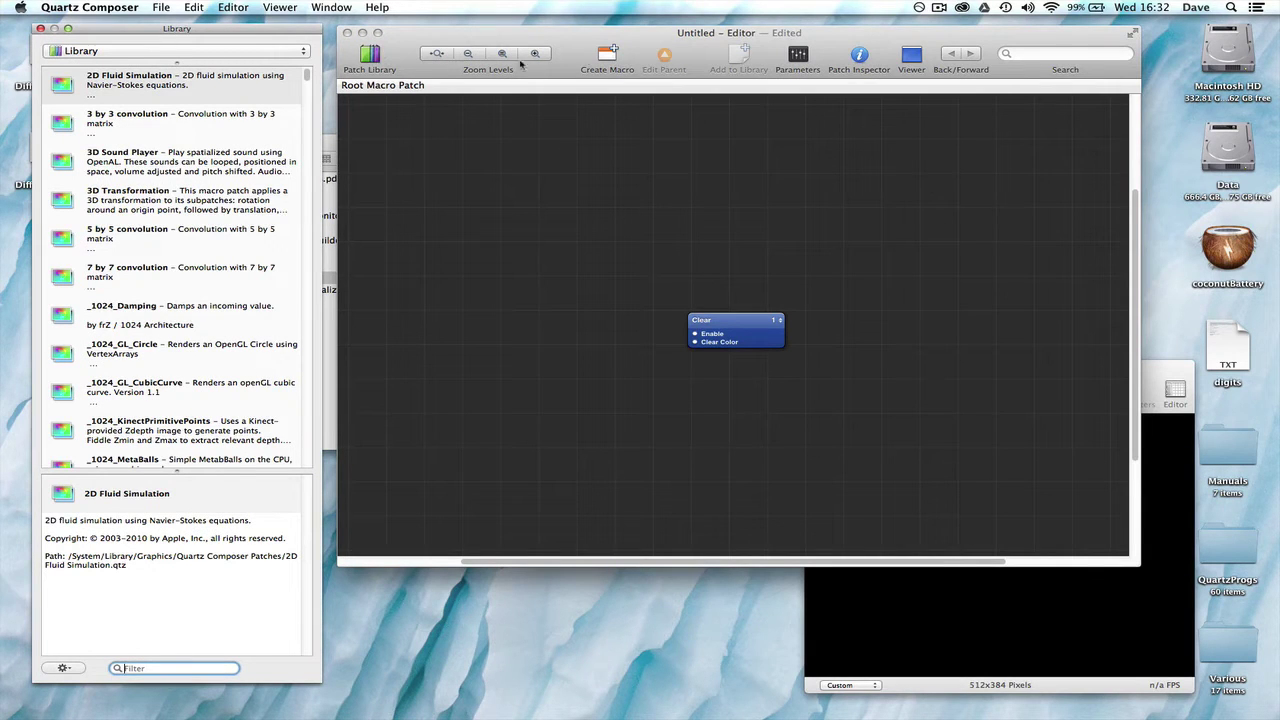
pyautogui.click(40, 28)
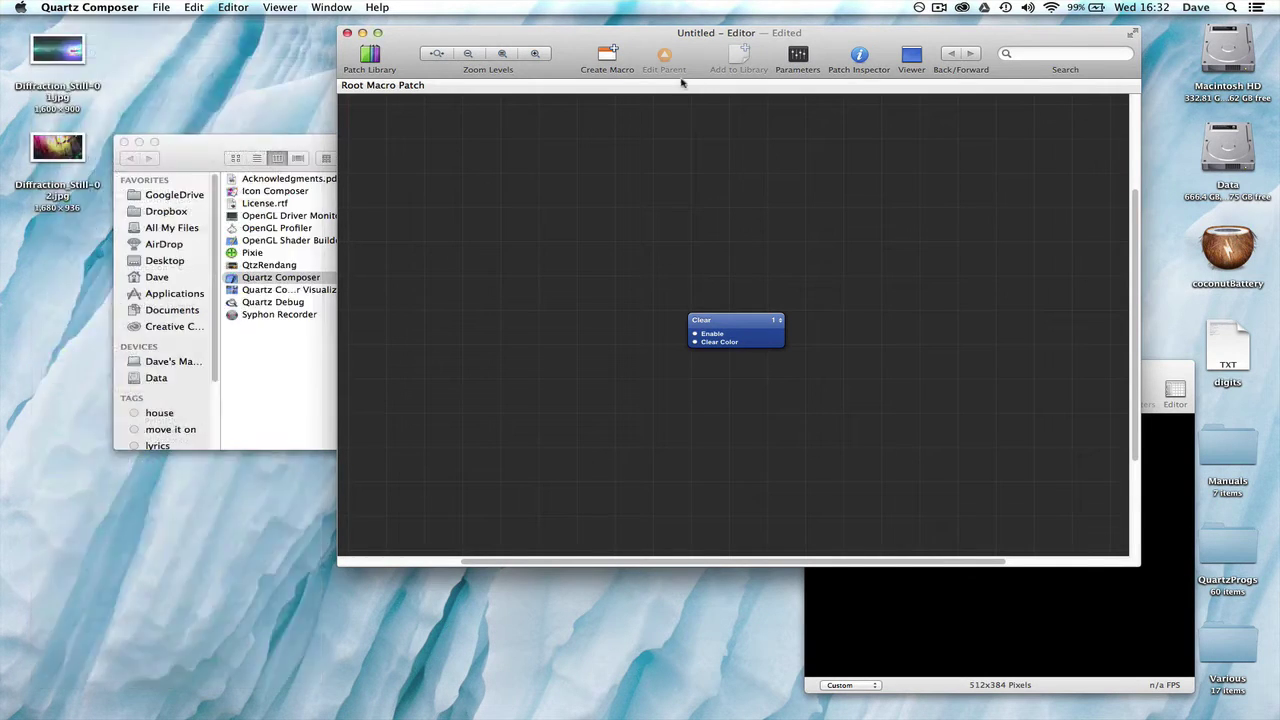
pyautogui.click(1154, 390)
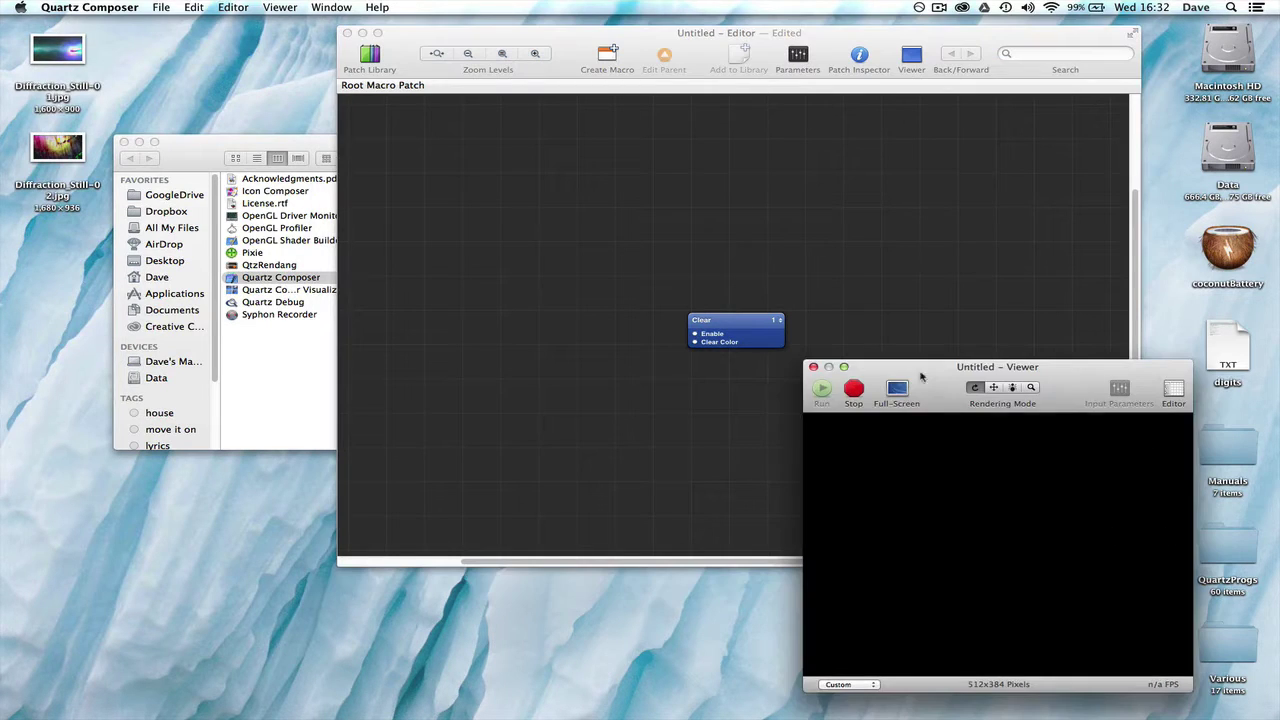
pyautogui.click(815, 368)
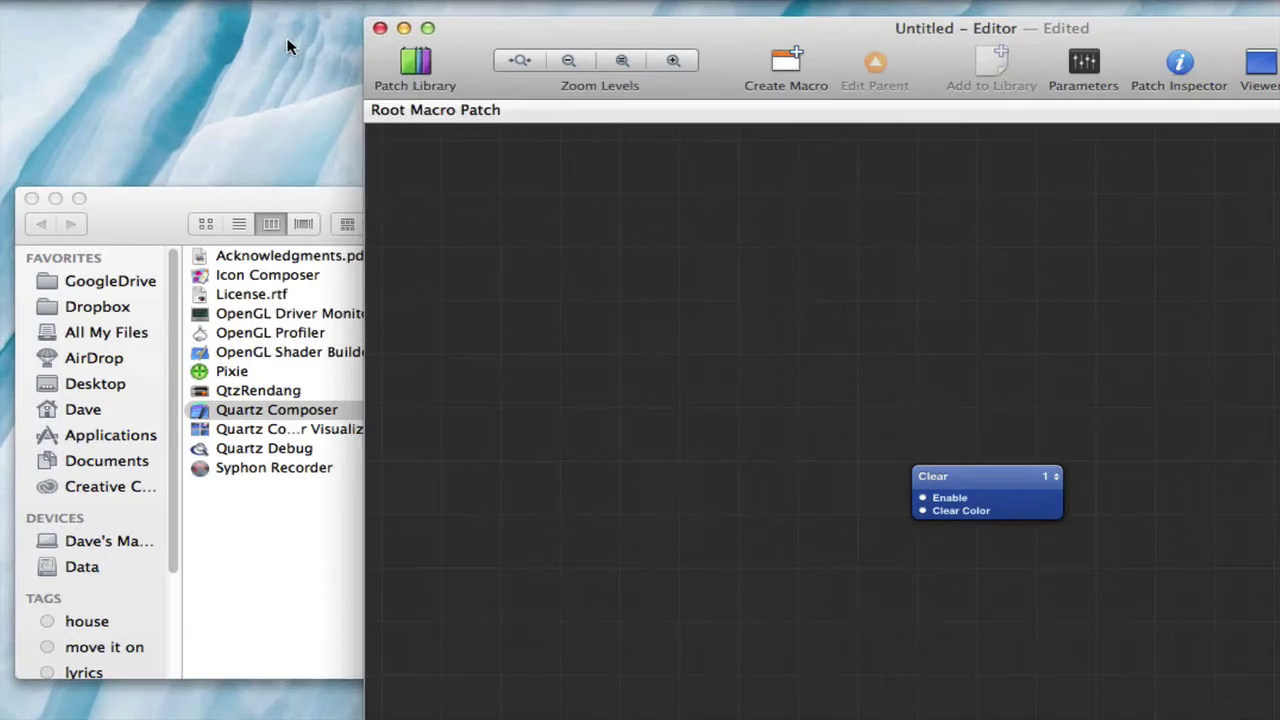
pyautogui.click(415, 62)
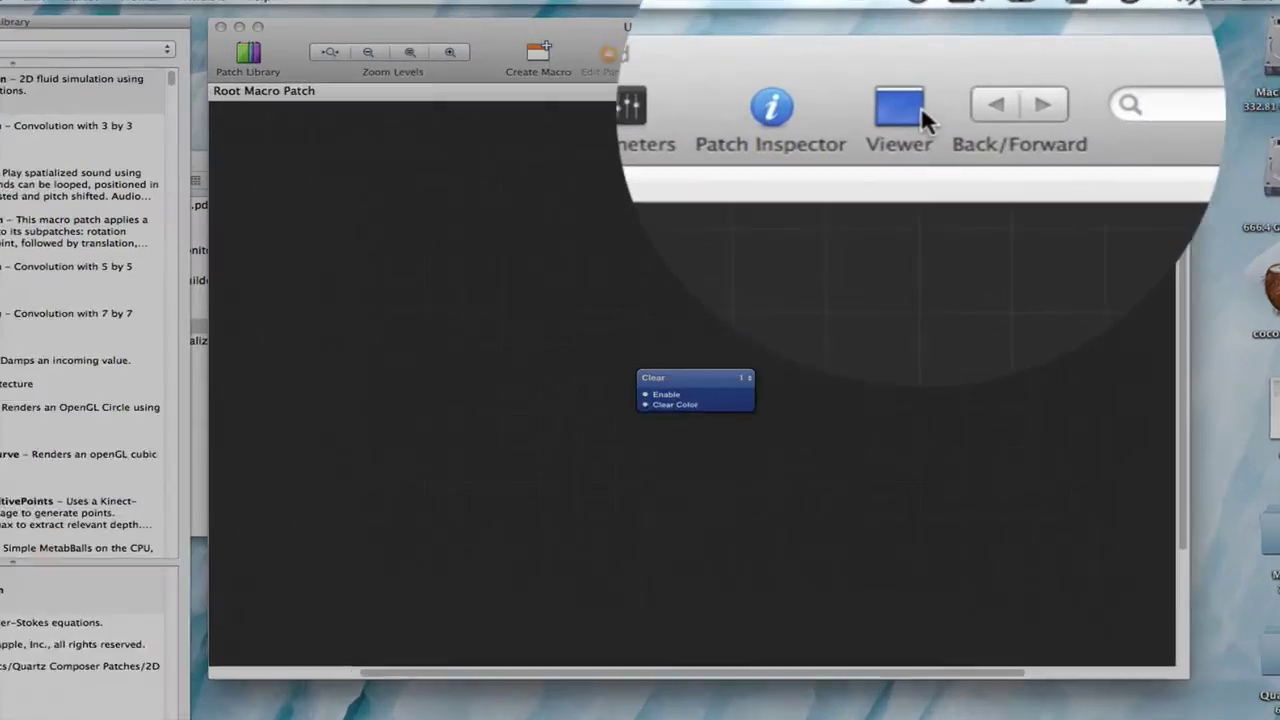
pyautogui.click(903, 106)
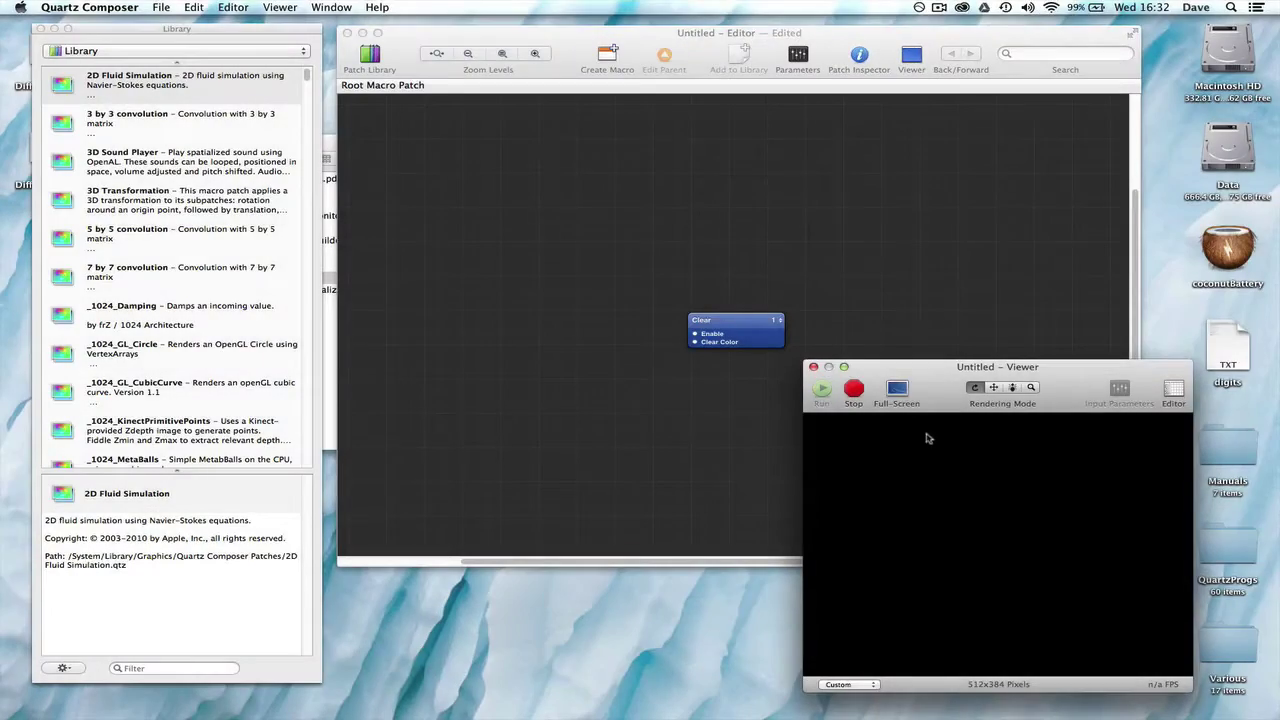
pyautogui.moveTo(934, 383); pyautogui.dragTo(979, 356)
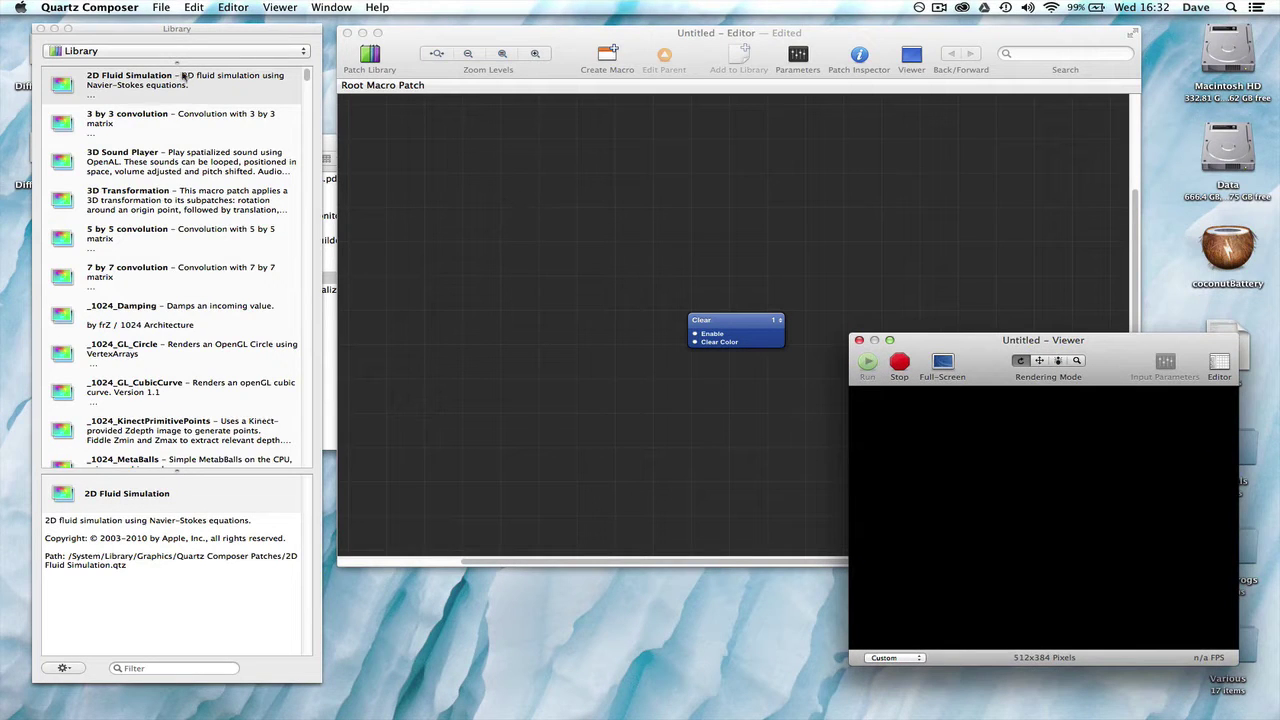
pyautogui.moveTo(210, 29); pyautogui.dragTo(202, 29)
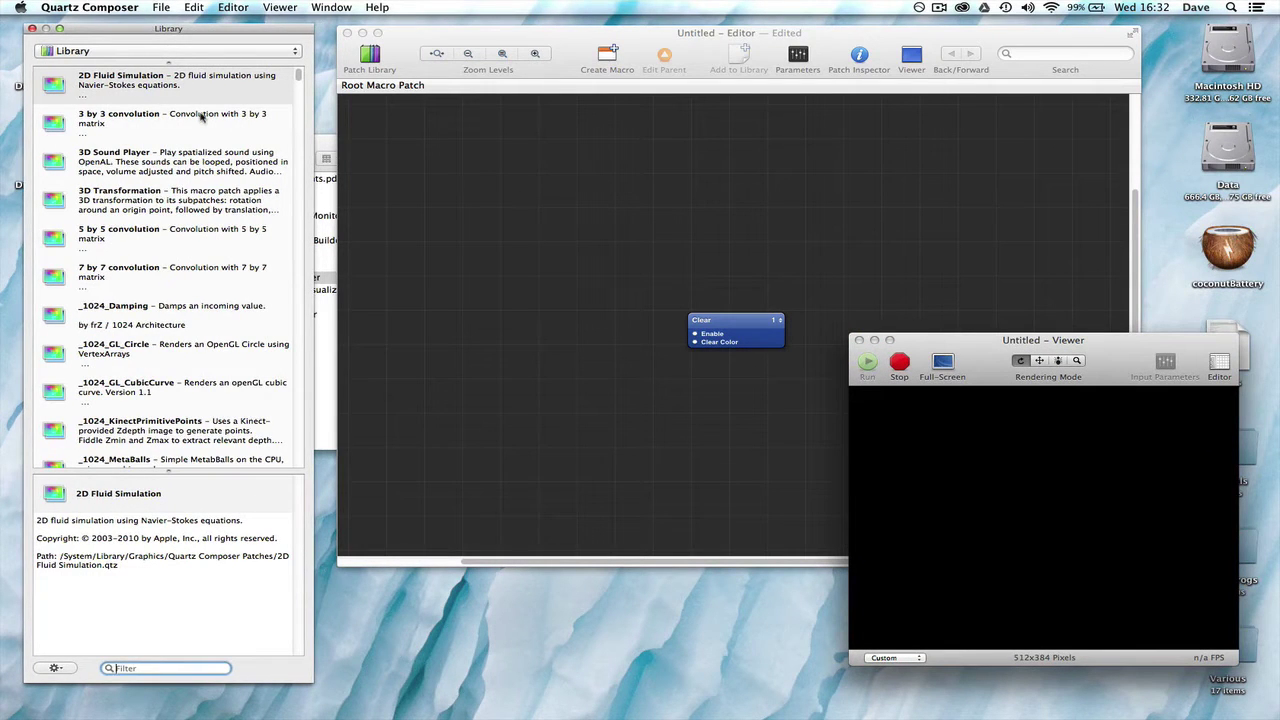
# Step: Add a 2D Fluid Simulation patch from the Patch Library onto the editor canvas
pyautogui.moveTo(201, 117)
pyautogui.moveTo(146, 242)
pyautogui.moveTo(60, 84); pyautogui.dragTo(510, 180)
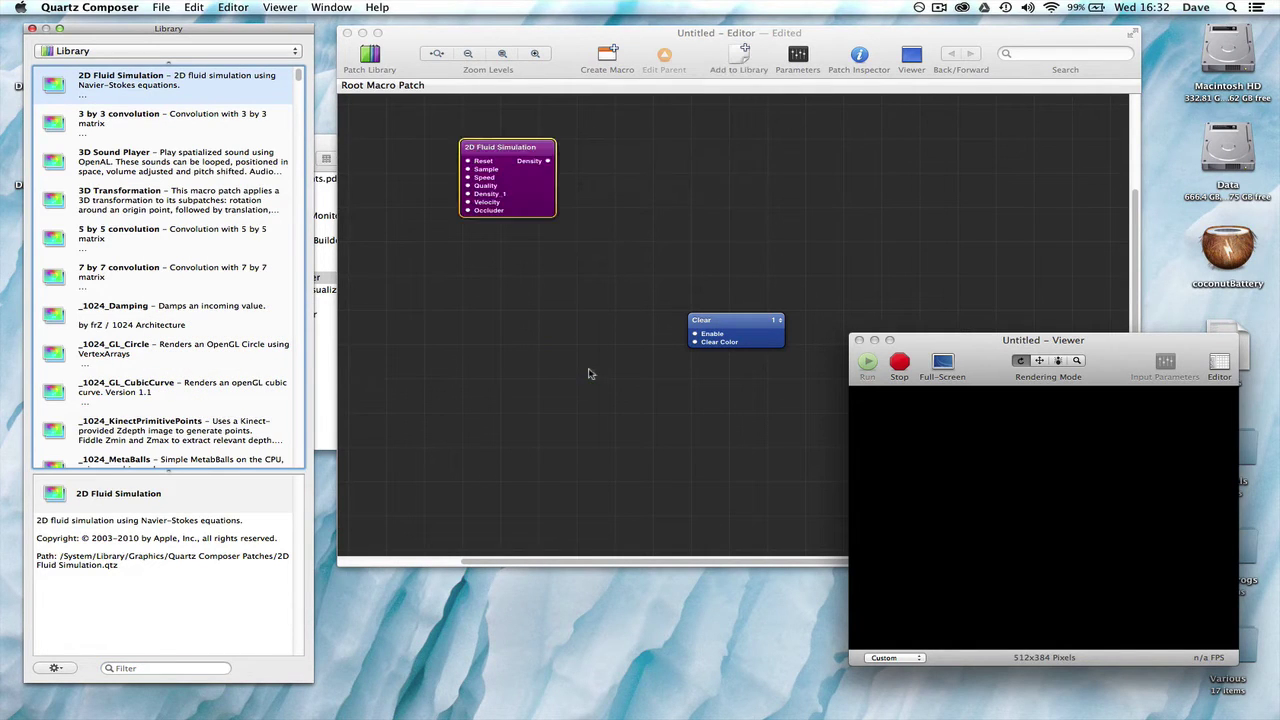
pyautogui.click(525, 188)
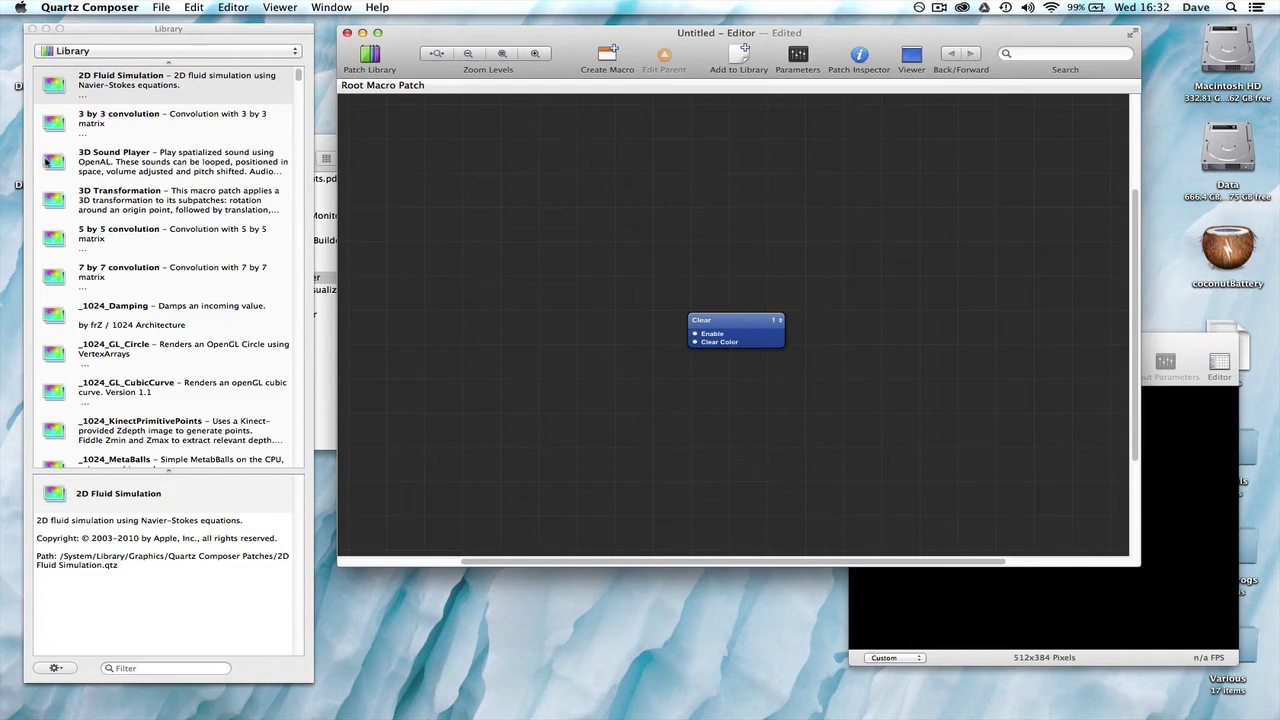
pyautogui.click(95, 95)
pyautogui.doubleClick(95, 93)
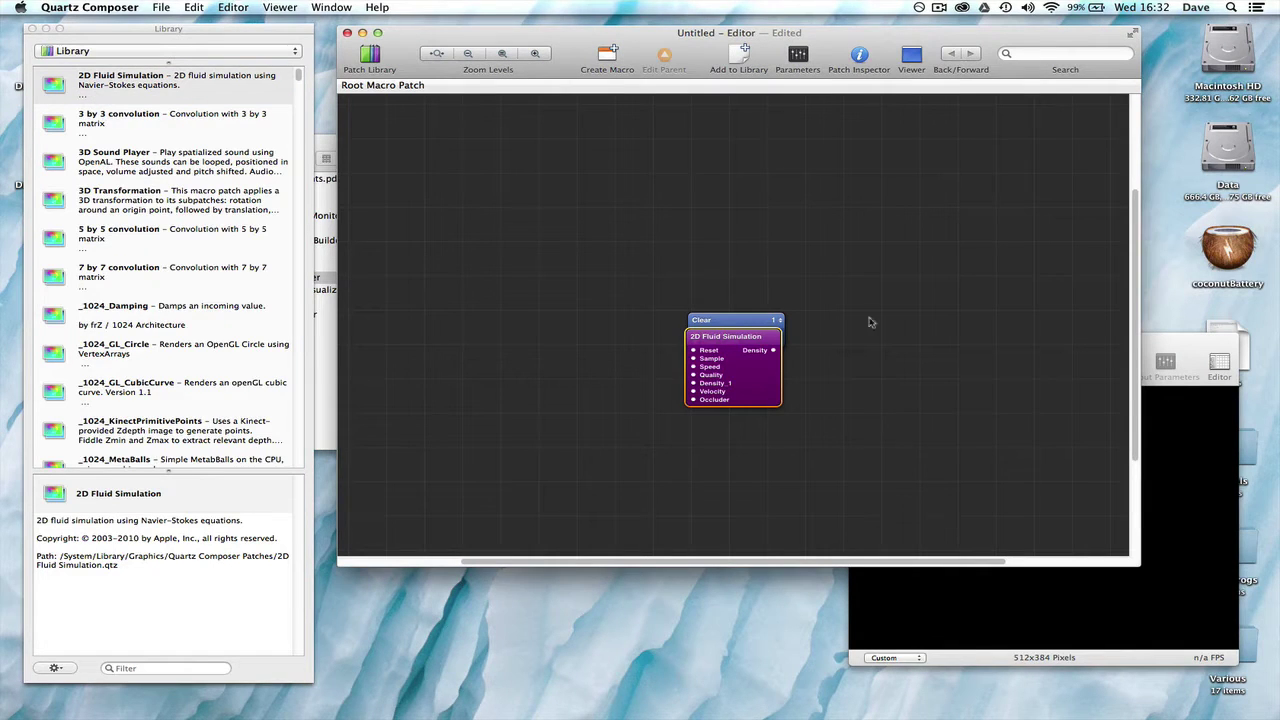
# Step: Move the 2D Fluid Simulation patch aside and delete it with Edit > Delete
pyautogui.moveTo(728, 361); pyautogui.dragTo(593, 287)
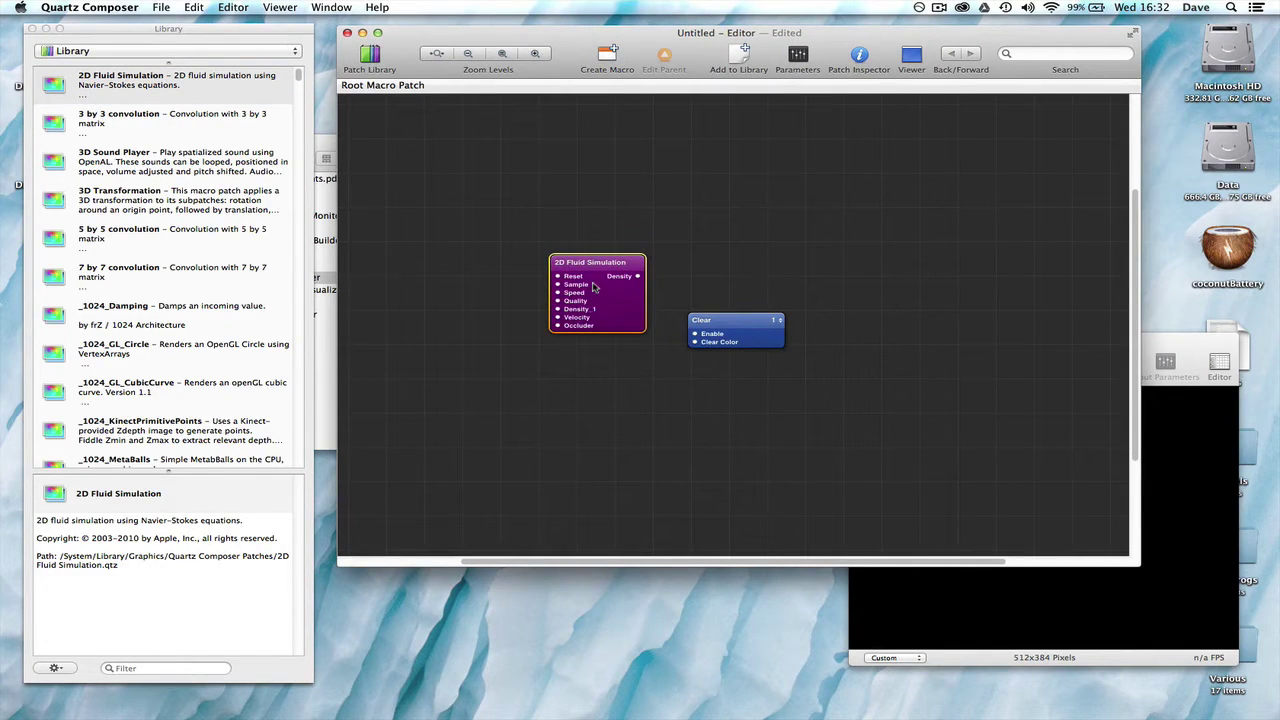
pyautogui.click(194, 7)
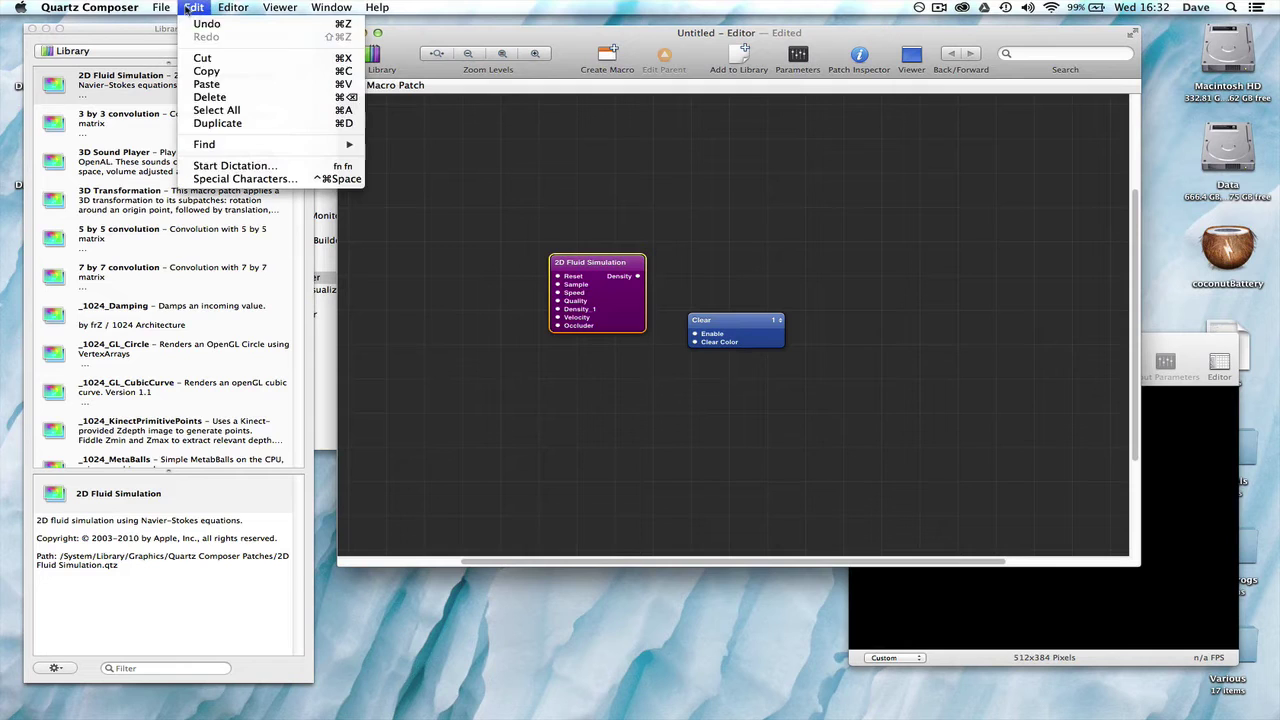
pyautogui.click(215, 97)
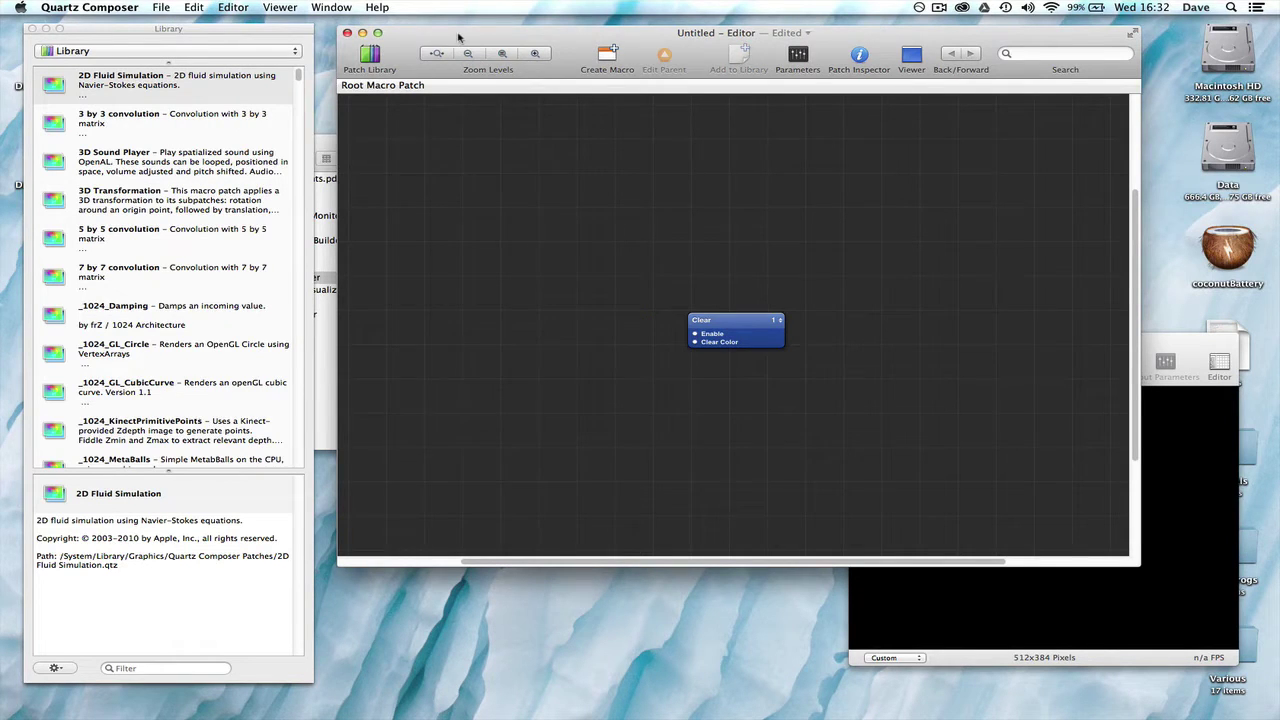
# Step: Rearrange the editor, Patch Library and Viewer windows, shifting the Viewer slightly down
pyautogui.moveTo(458, 37); pyautogui.dragTo(447, 35)
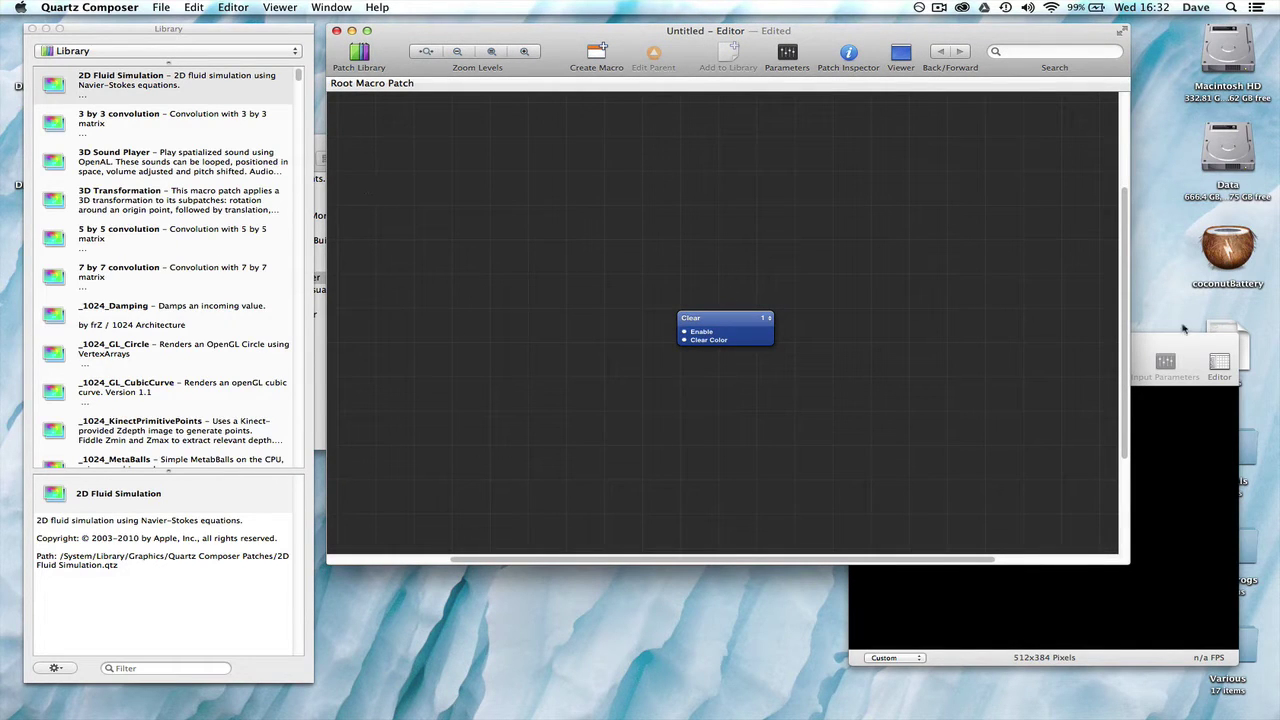
pyautogui.moveTo(1168, 345); pyautogui.dragTo(1152, 340)
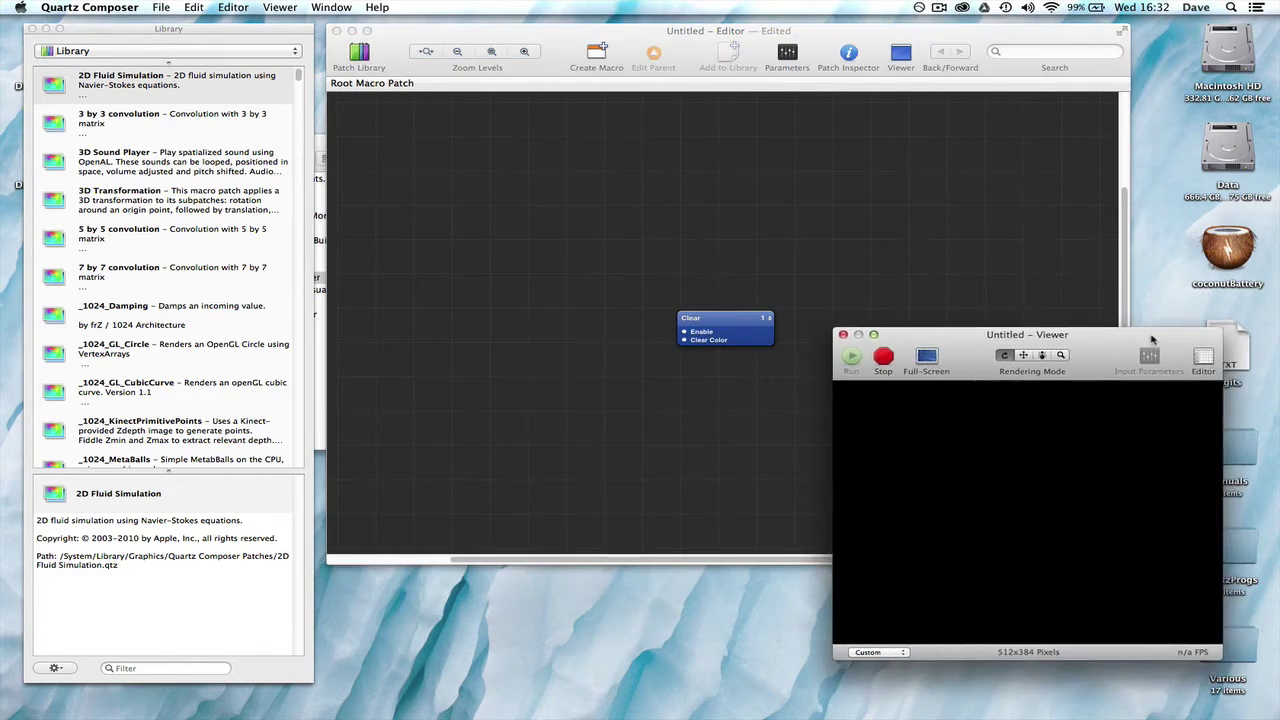
pyautogui.click(231, 33)
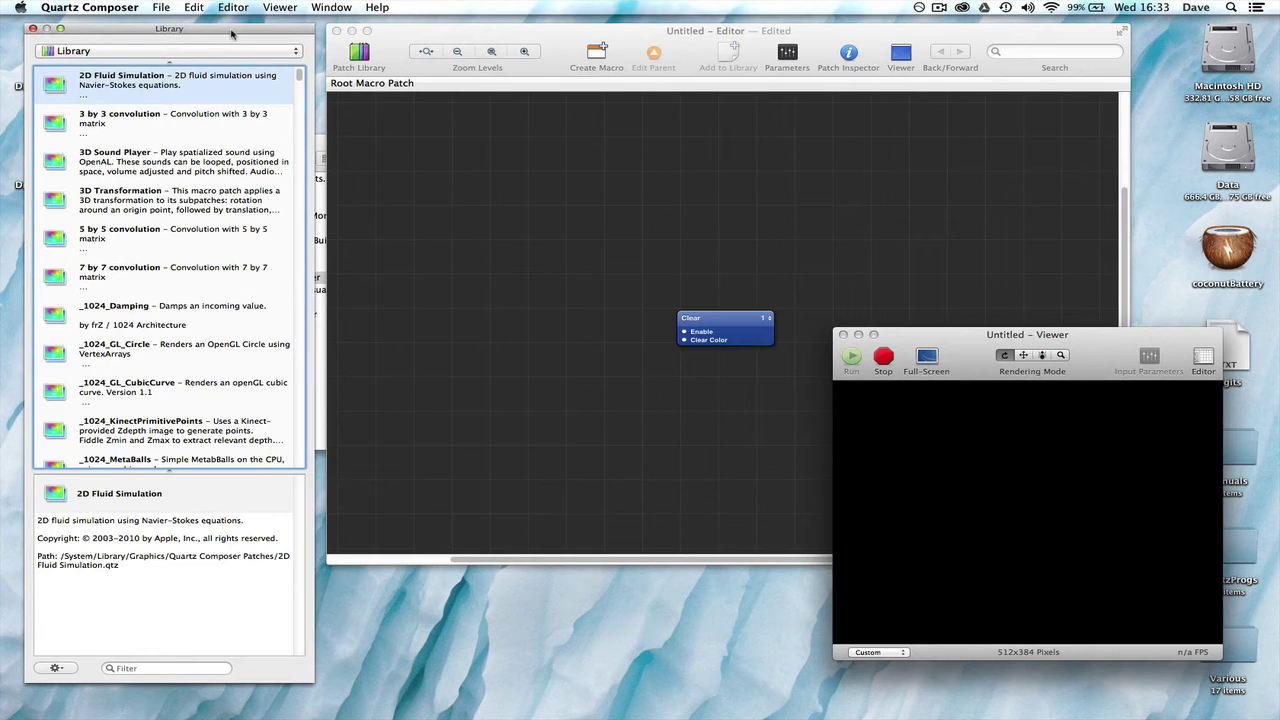
pyautogui.moveTo(429, 35); pyautogui.dragTo(427, 38)
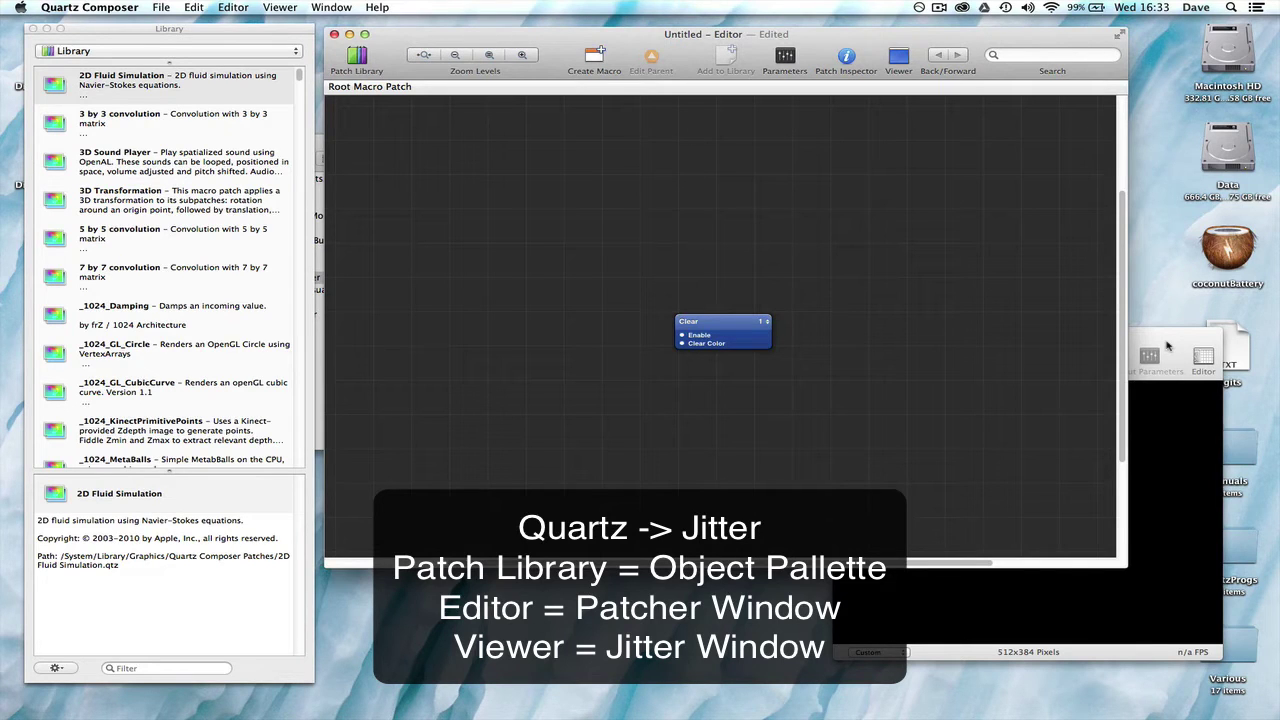
pyautogui.moveTo(1167, 345); pyautogui.dragTo(1159, 337)
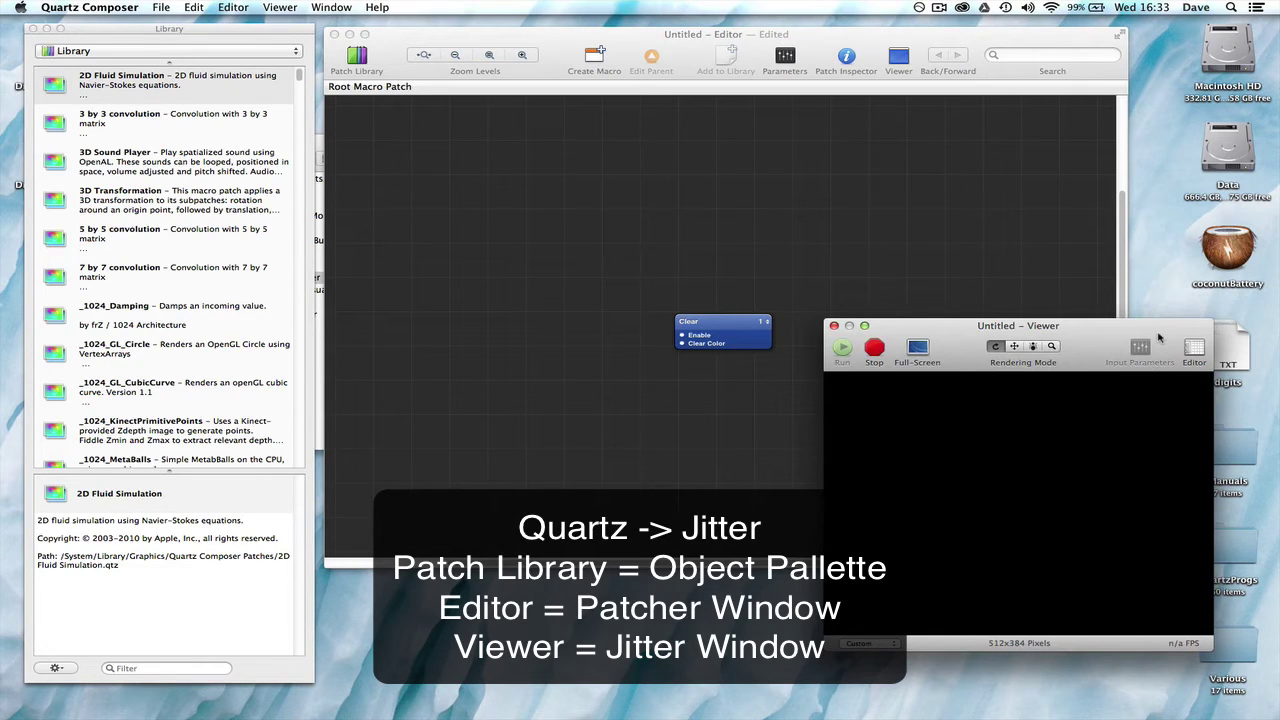
pyautogui.moveTo(1089, 320); pyautogui.dragTo(1093, 337)
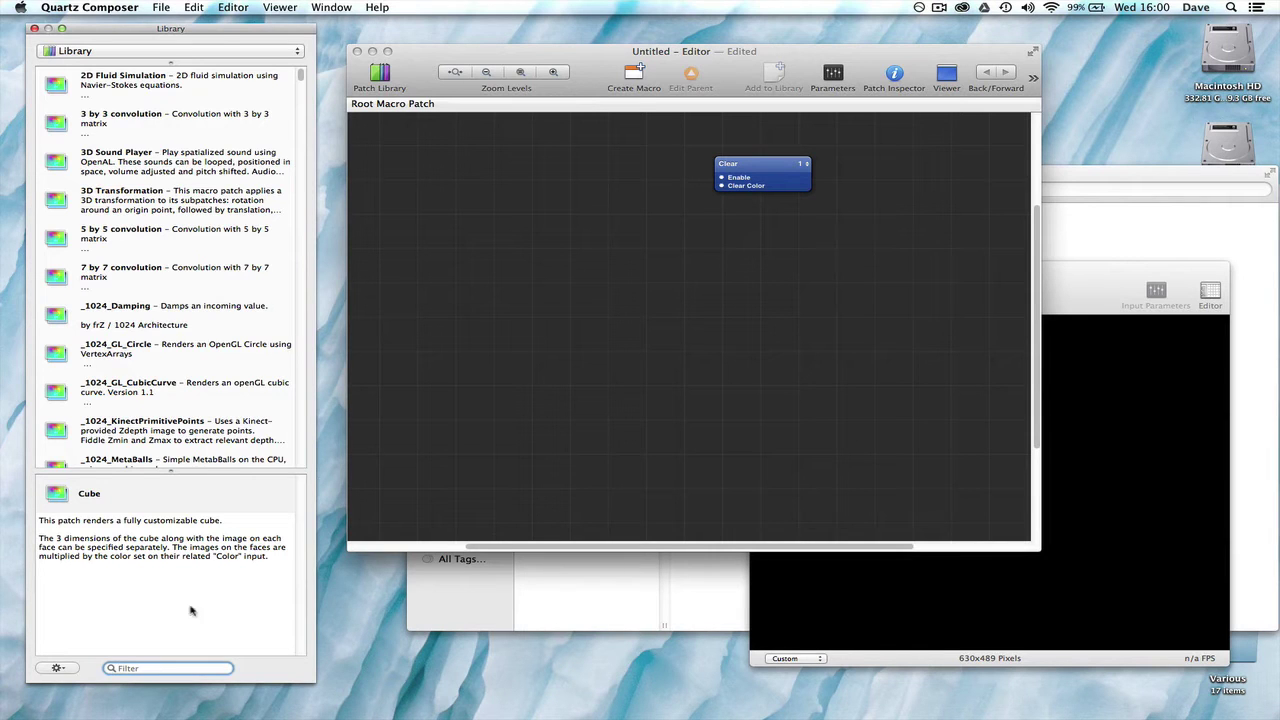
# Step: Search the library for 'cube' and place a Cube patch on the editor canvas
pyautogui.scroll(-3, 198, 258)
pyautogui.scroll(3, 190, 280)
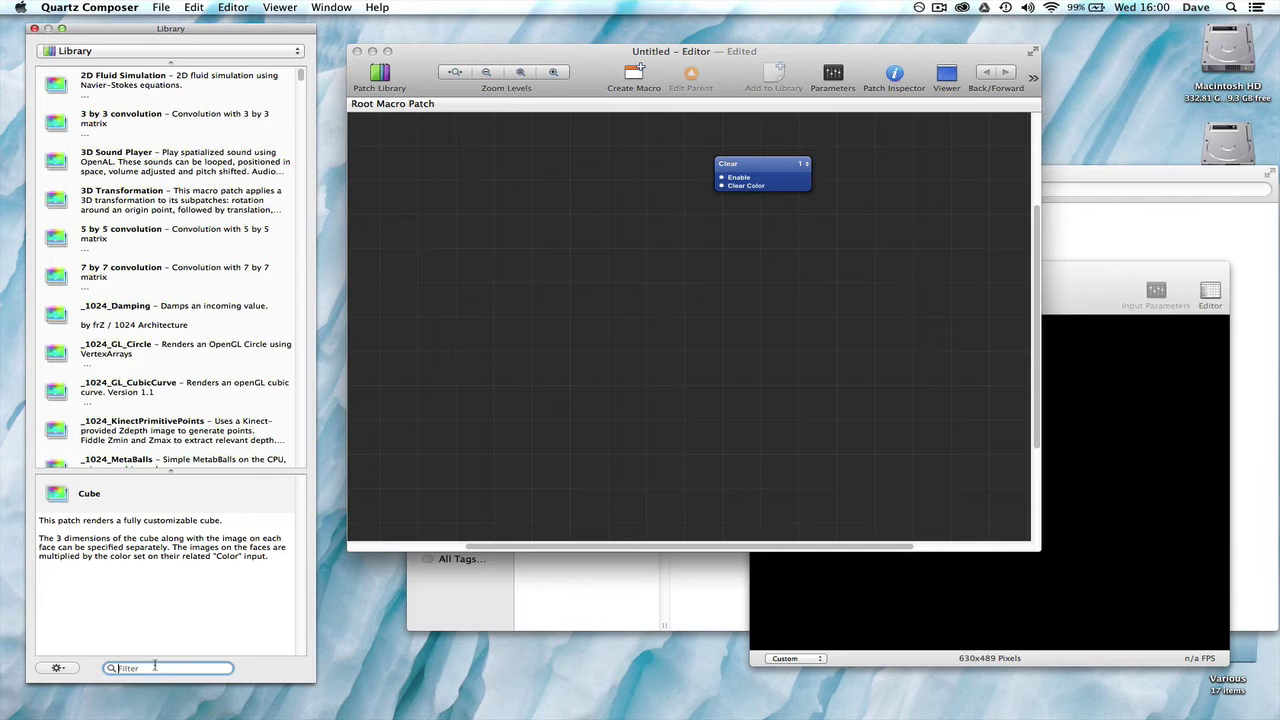
pyautogui.write('cube')
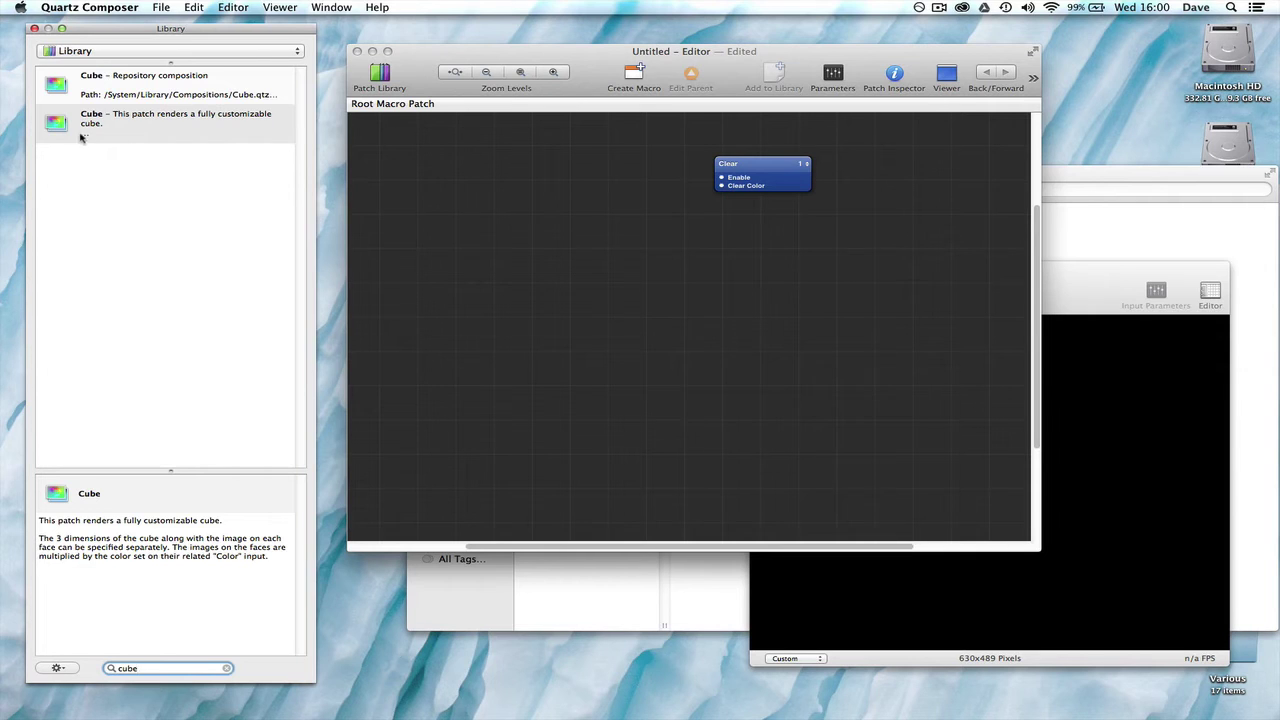
pyautogui.click(62, 90)
pyautogui.click(60, 122)
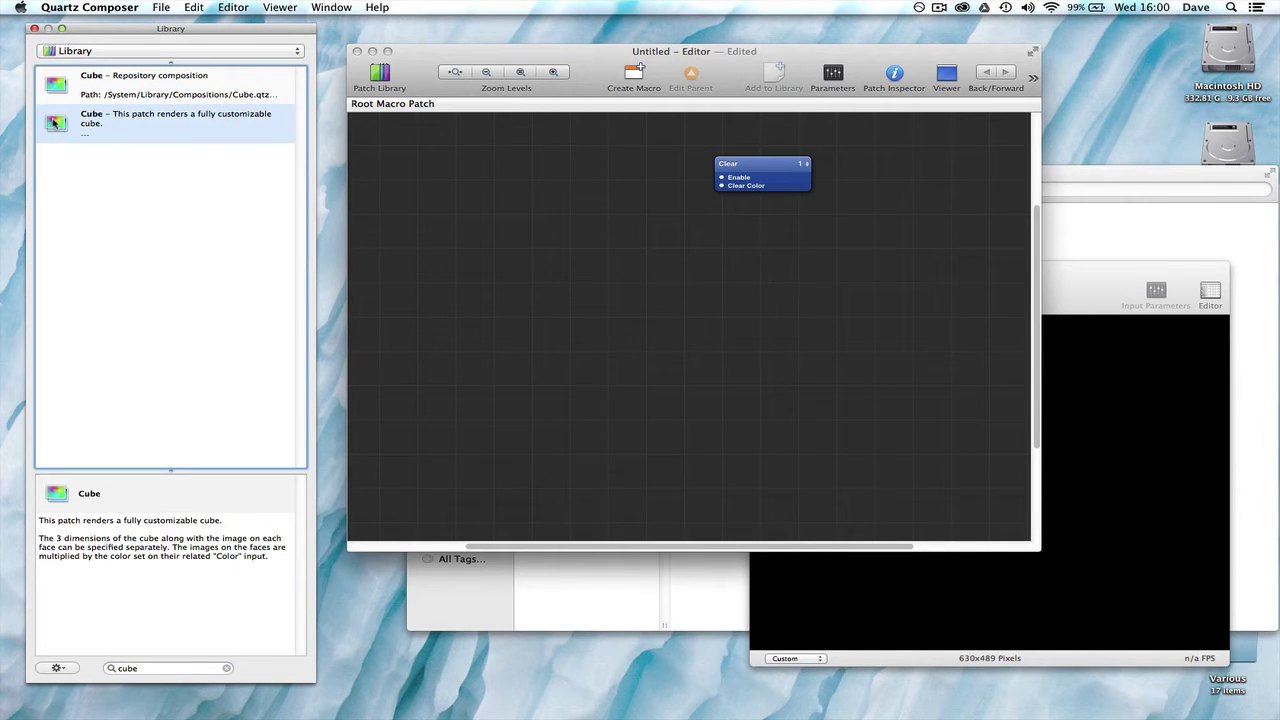
pyautogui.moveTo(60, 122); pyautogui.dragTo(673, 323)
pyautogui.click(714, 283)
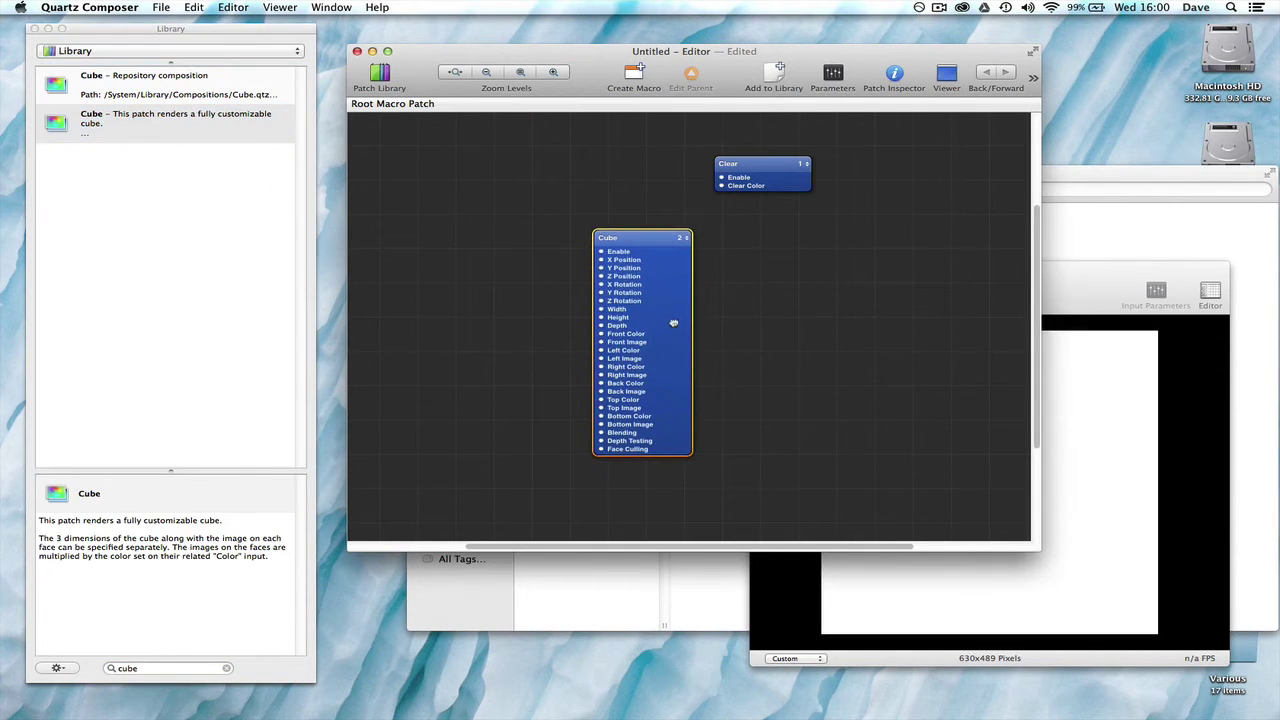
# Step: Check the white cube in the Viewer and position the Cube patch below Clear
pyautogui.moveTo(1142, 279); pyautogui.dragTo(1162, 297)
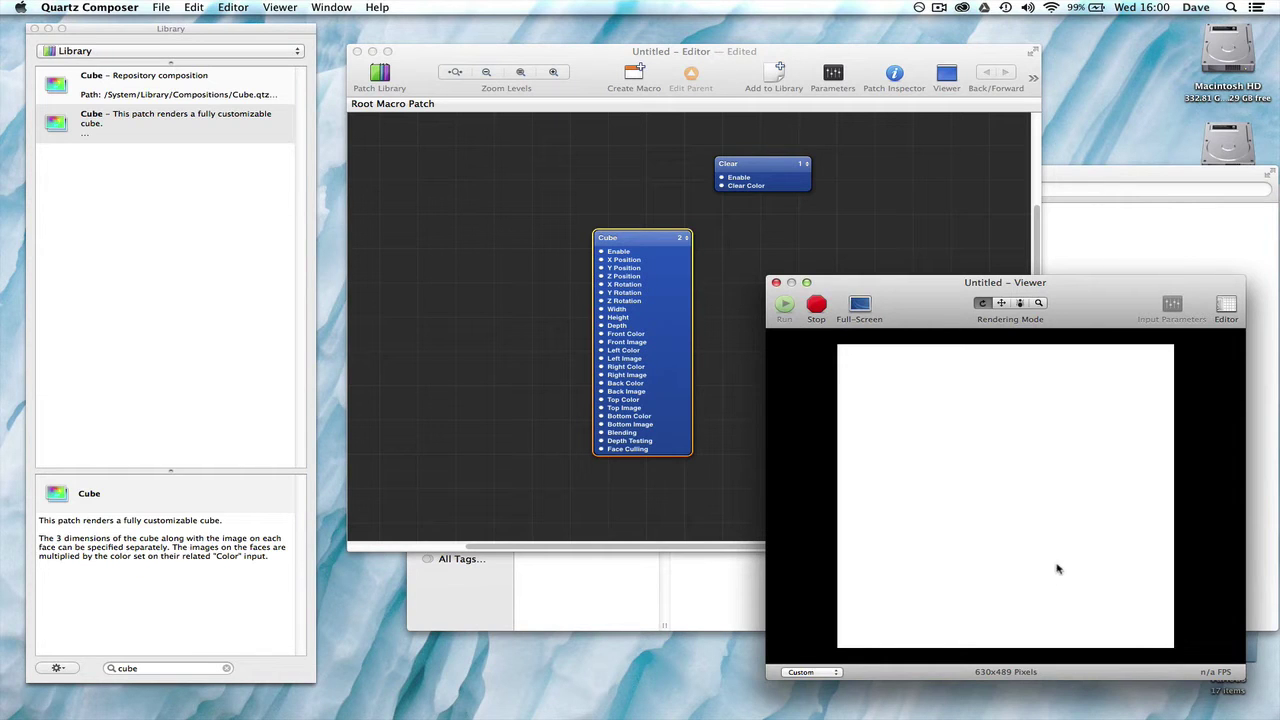
pyautogui.click(570, 203)
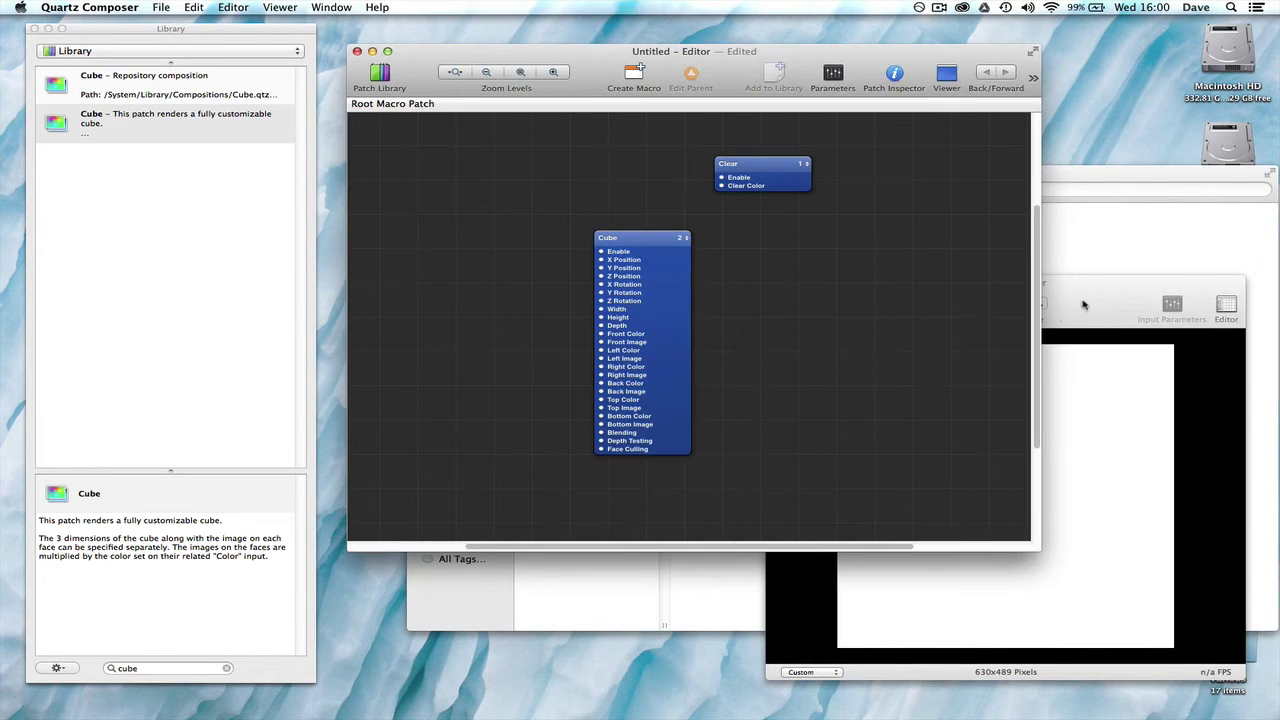
pyautogui.moveTo(645, 312); pyautogui.dragTo(742, 320)
pyautogui.click(673, 300)
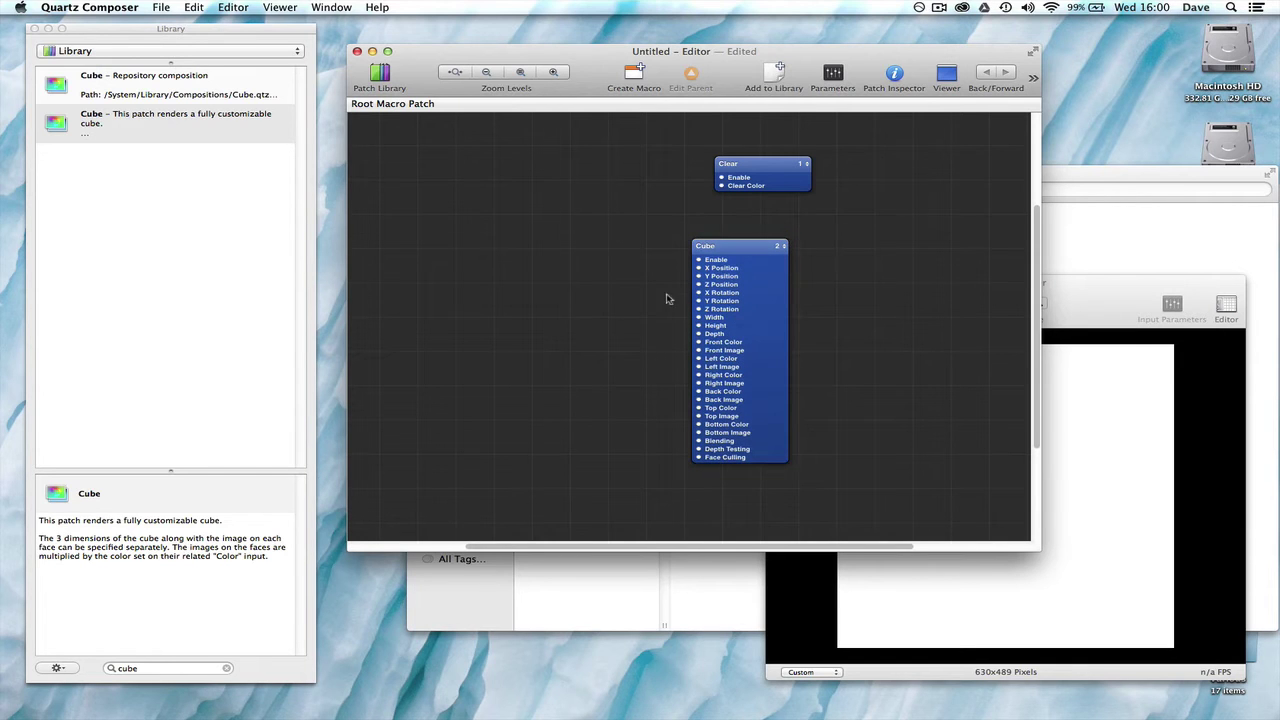
pyautogui.moveTo(168, 668); pyautogui.dragTo(98, 670)
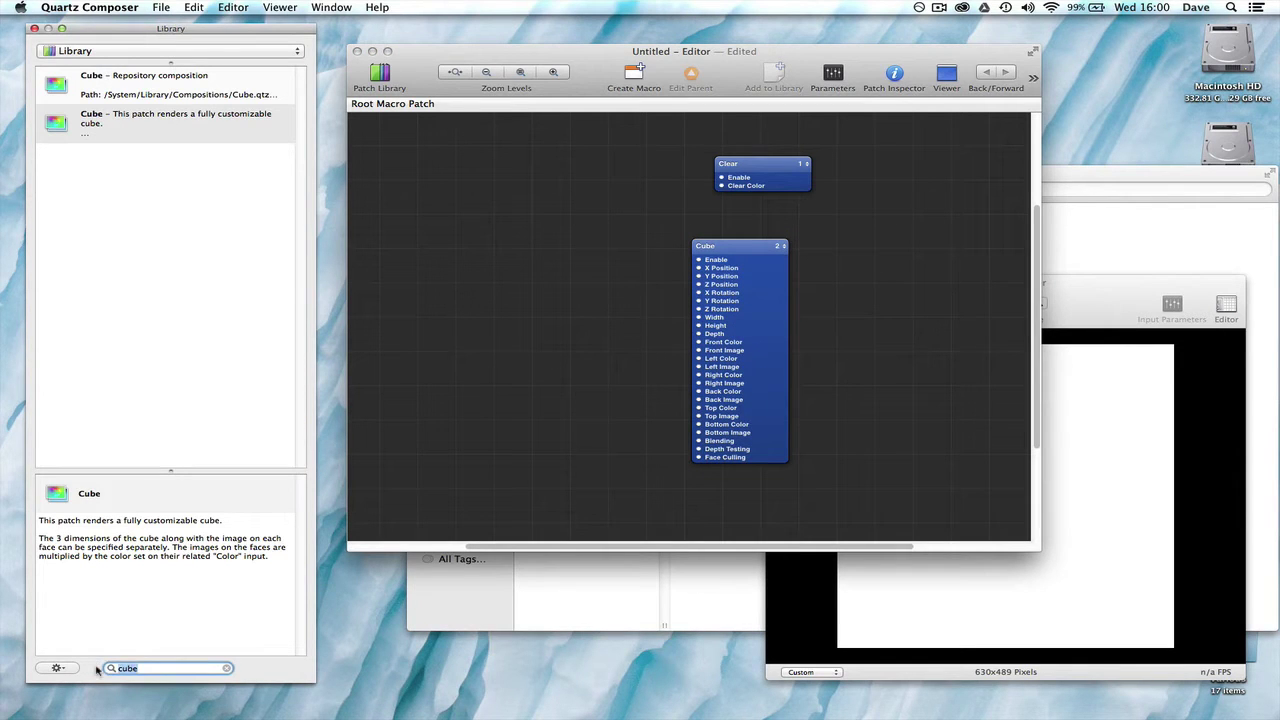
# Step: Add a Wave Generator (LFO) patch via 'lfo' and connect its Result to the Cube's Y Rotation
pyautogui.write('lfo')
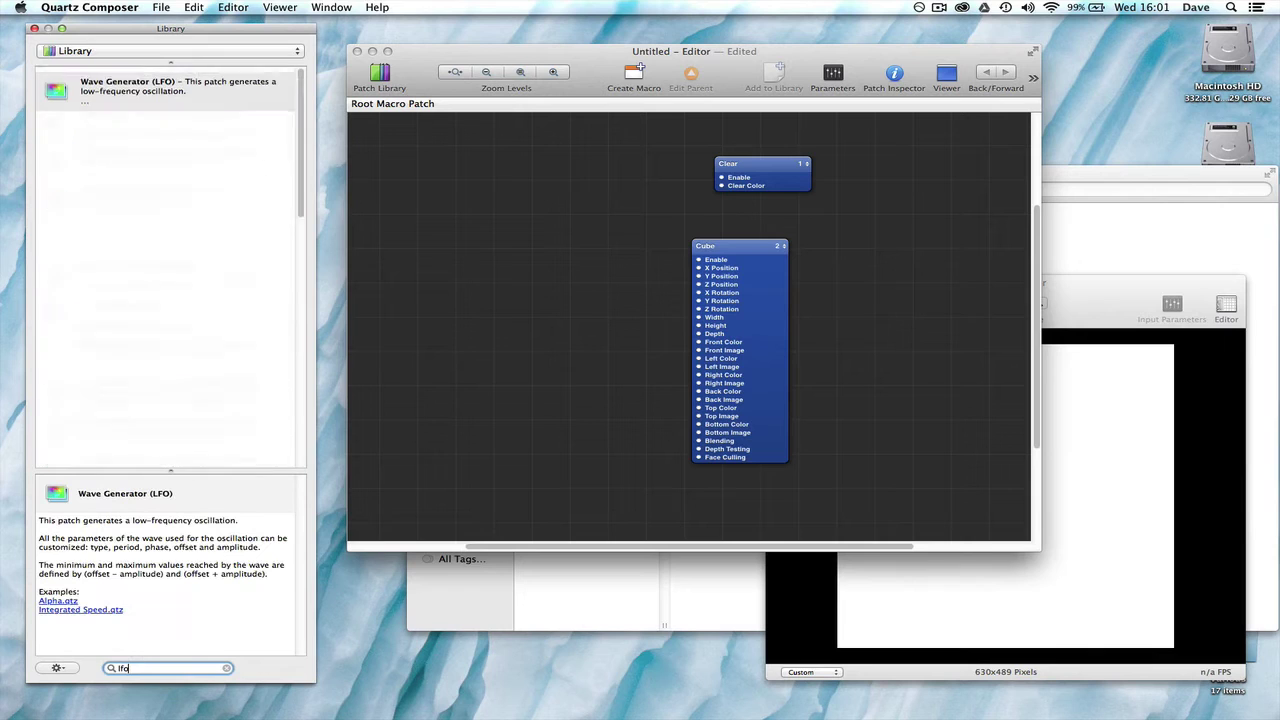
pyautogui.moveTo(75, 100); pyautogui.dragTo(698, 292)
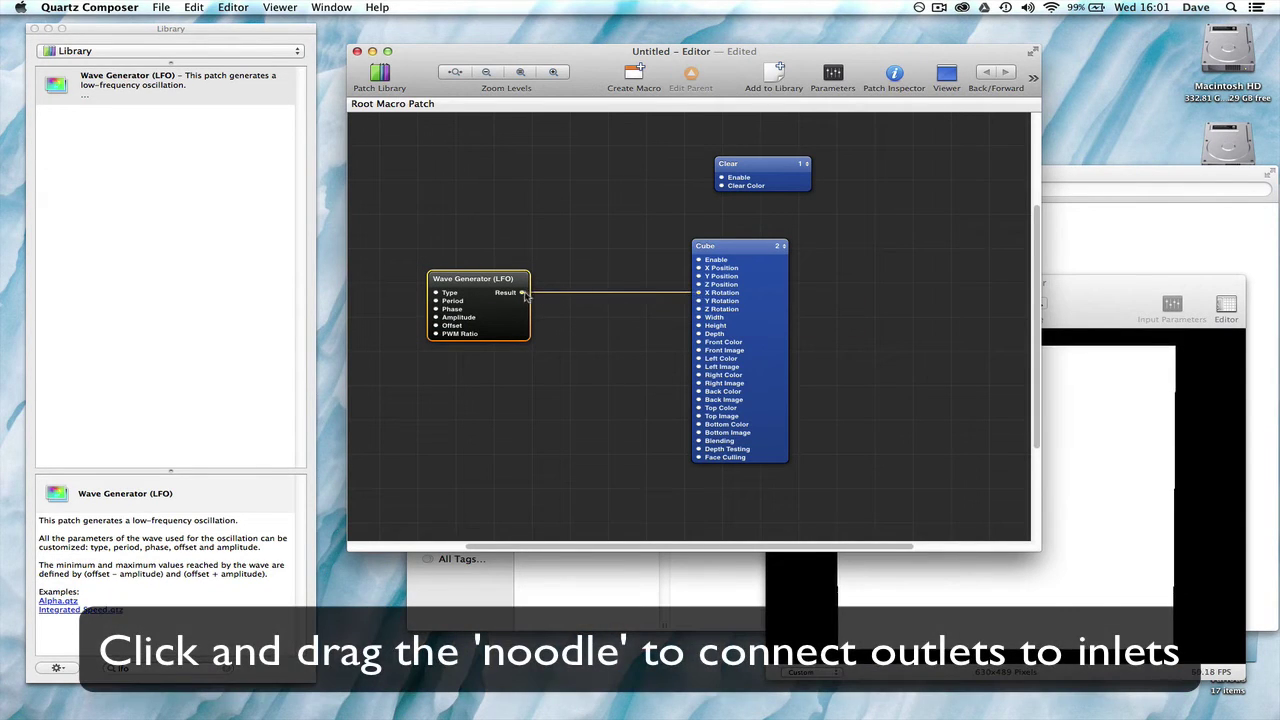
pyautogui.moveTo(522, 293); pyautogui.dragTo(696, 304)
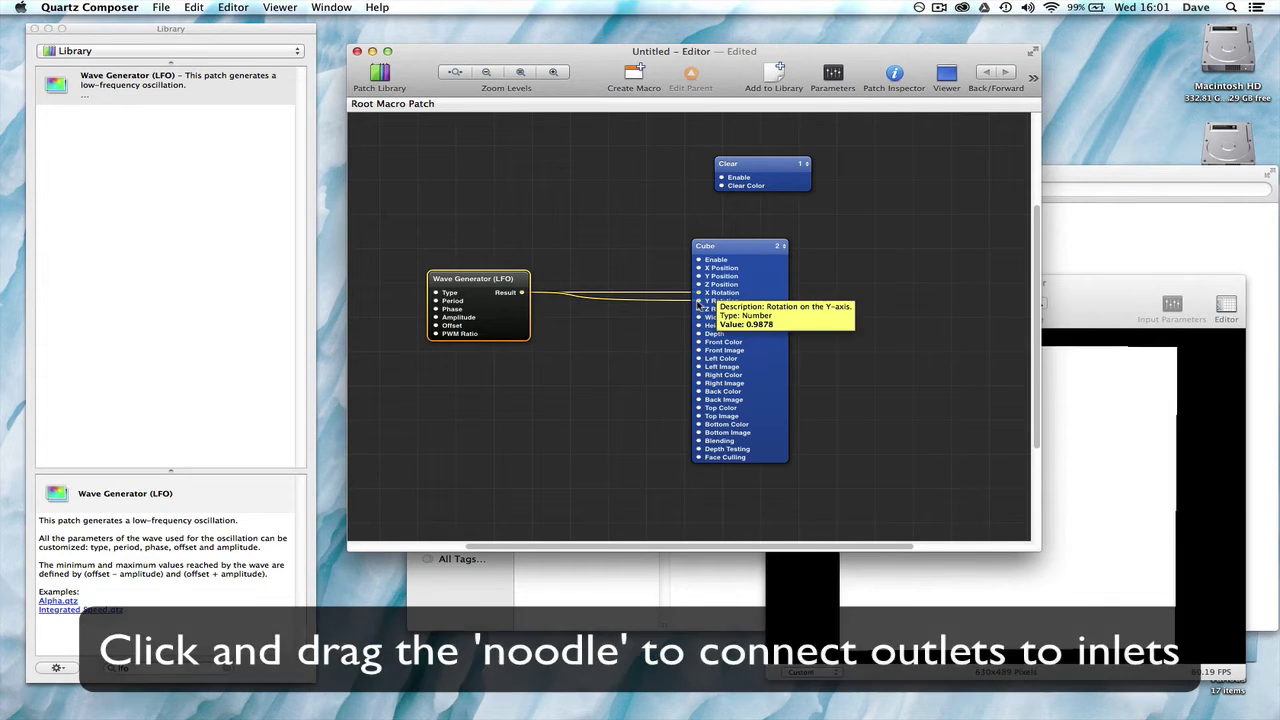
pyautogui.click(1069, 293)
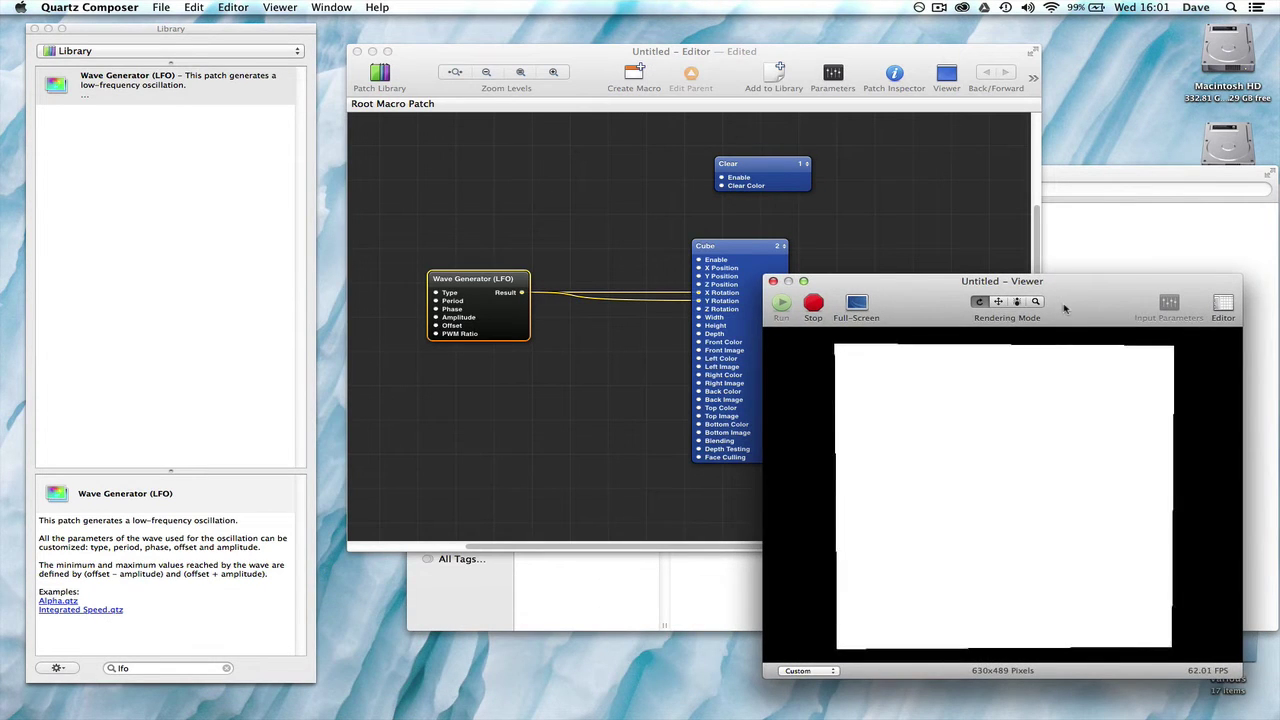
pyautogui.click(472, 216)
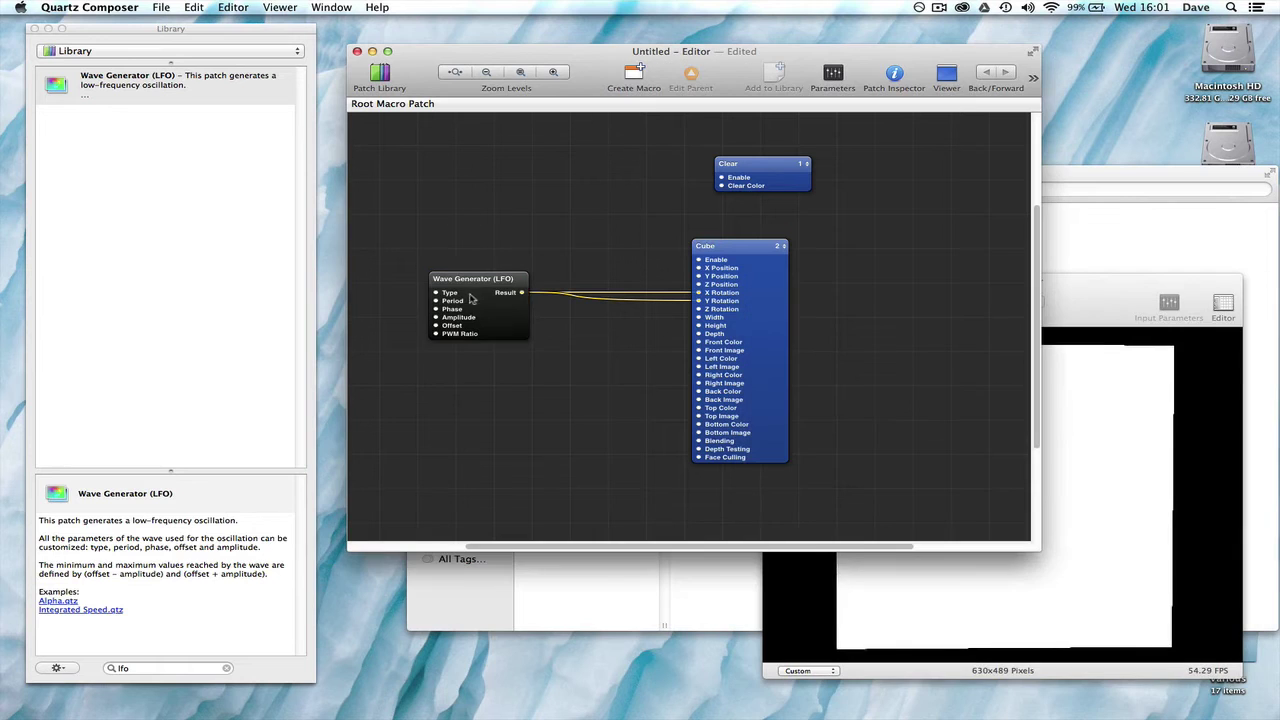
pyautogui.moveTo(483, 293); pyautogui.dragTo(548, 292)
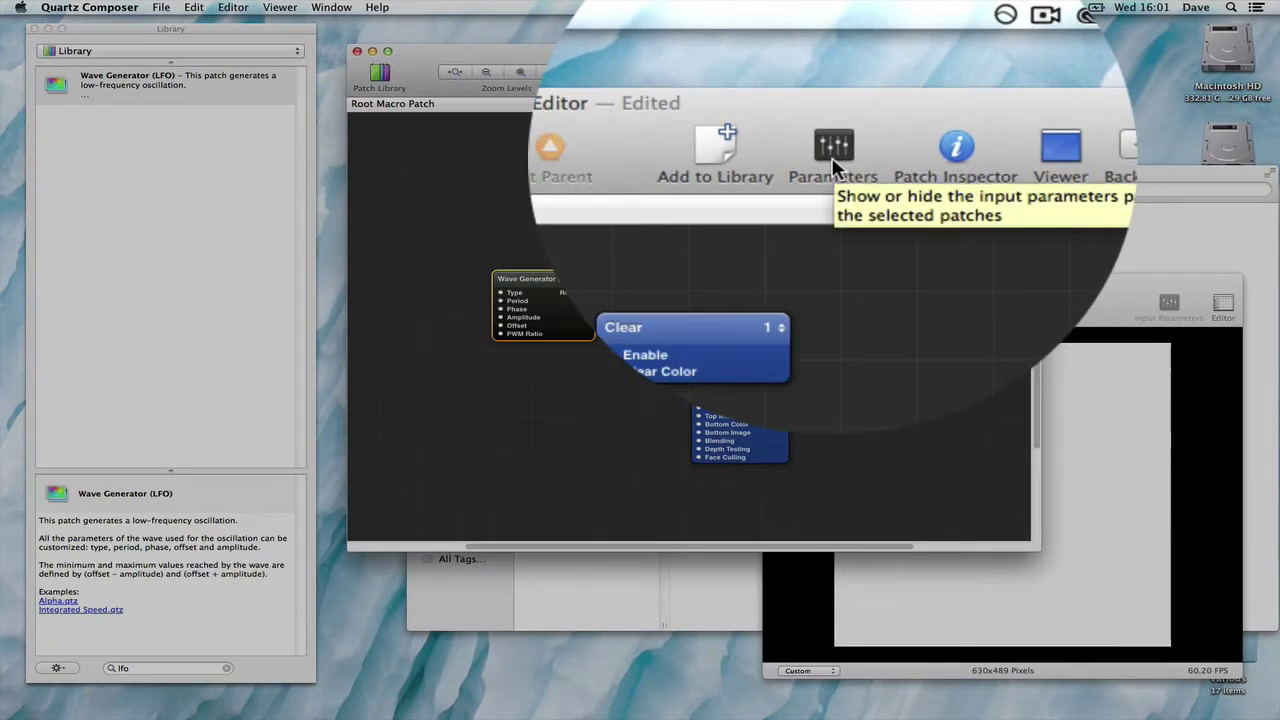
# Step: Keep the LFO's Sin wave and set Period 20, Amplitude 180 and Offset 180
pyautogui.click(750, 167)
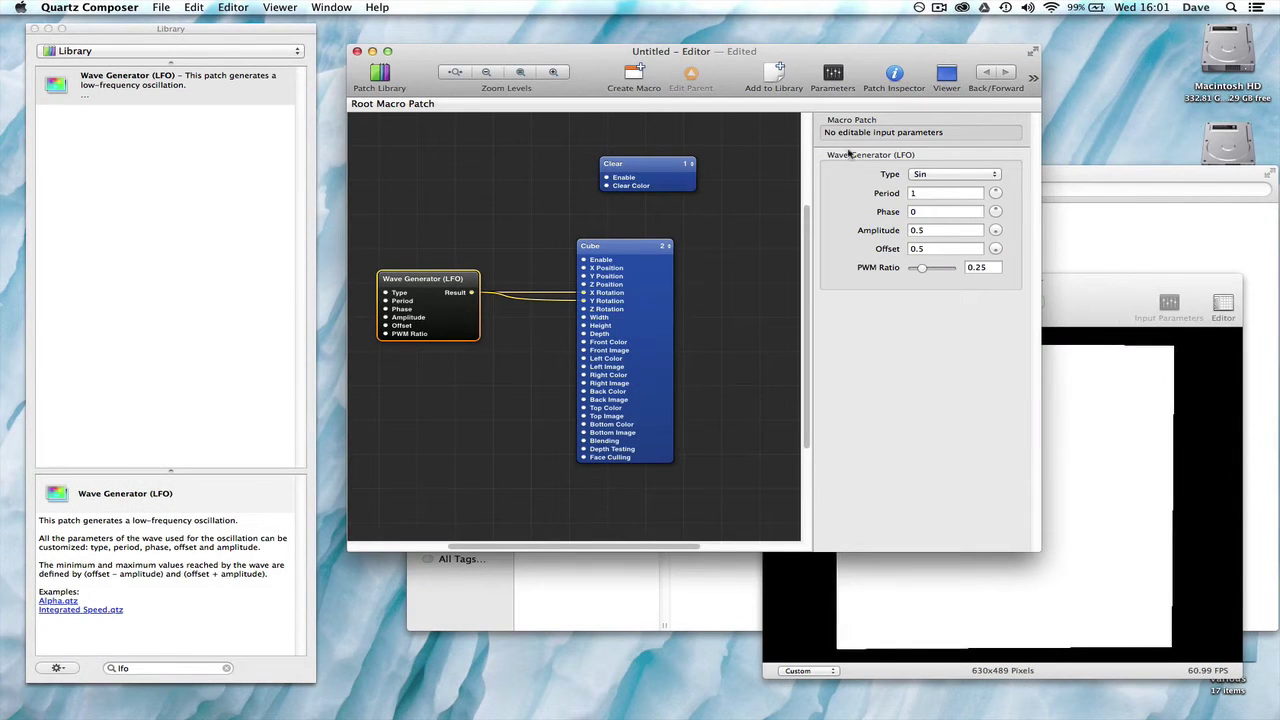
pyautogui.moveTo(882, 52); pyautogui.dragTo(874, 45)
pyautogui.click(927, 168)
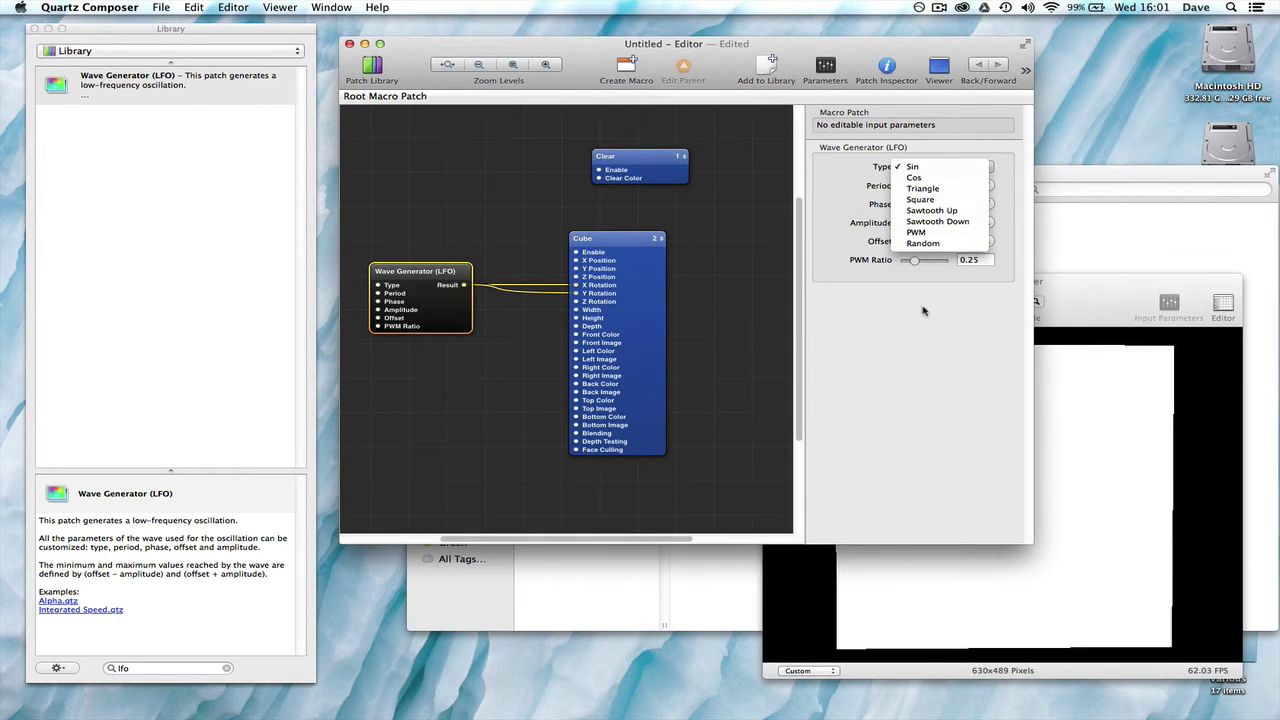
pyautogui.click(915, 343)
pyautogui.click(927, 186)
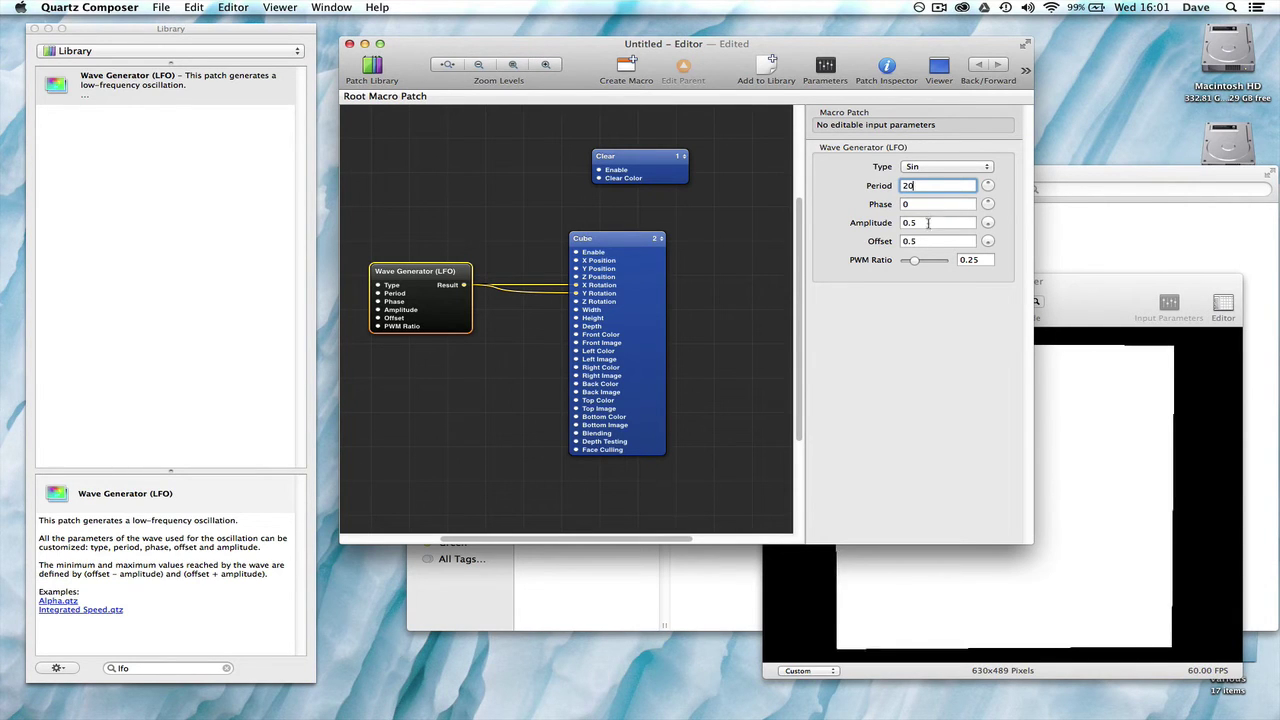
pyautogui.click(928, 222)
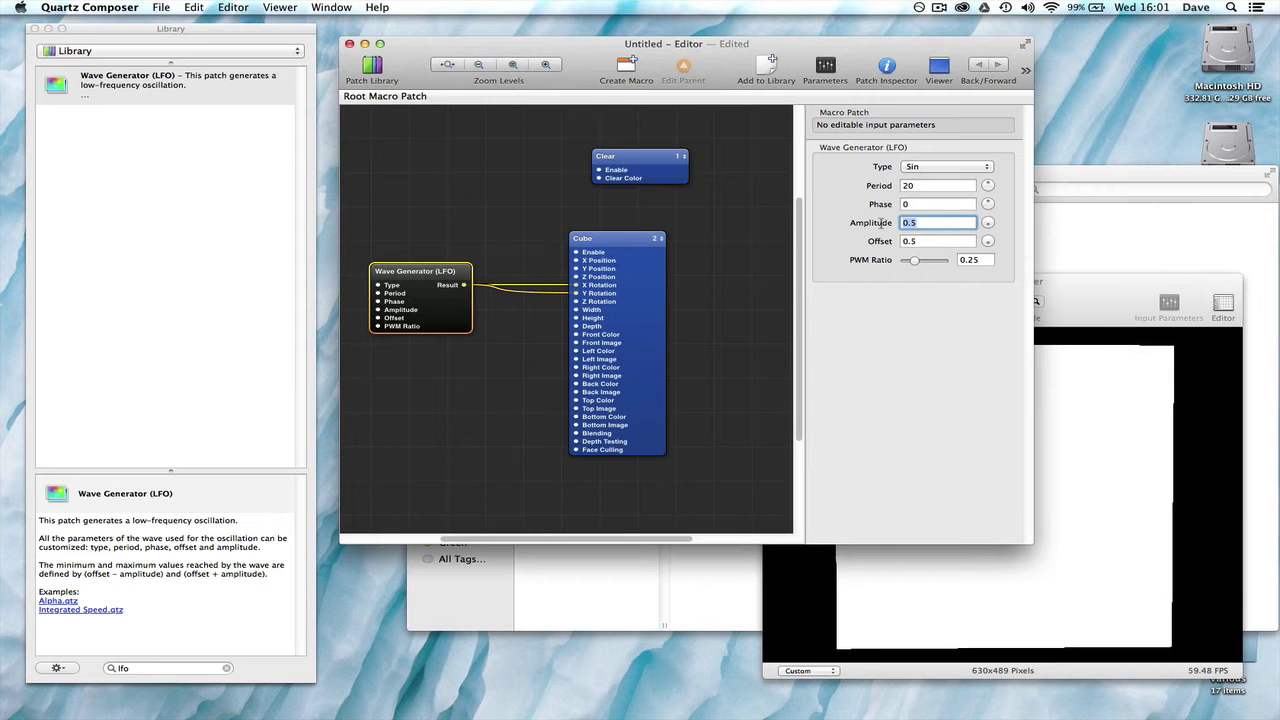
pyautogui.write('180')
pyautogui.press('Tab')
pyautogui.write('180')
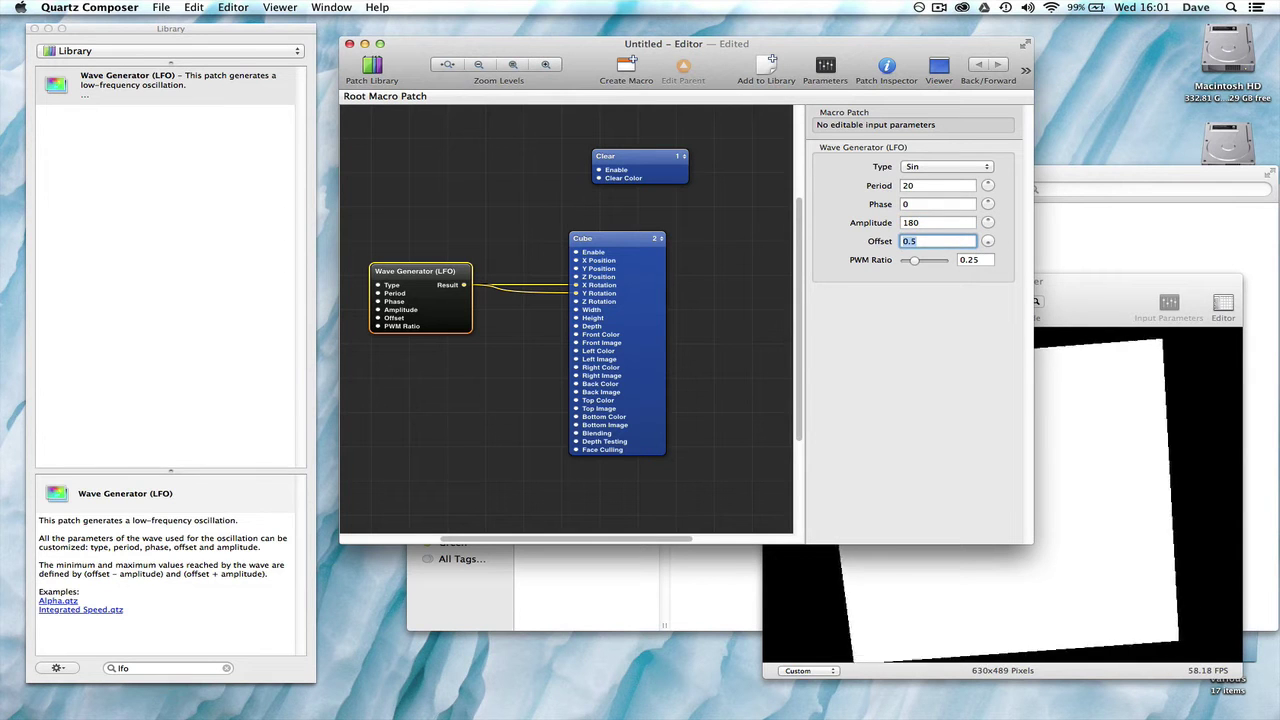
pyautogui.press('Tab')
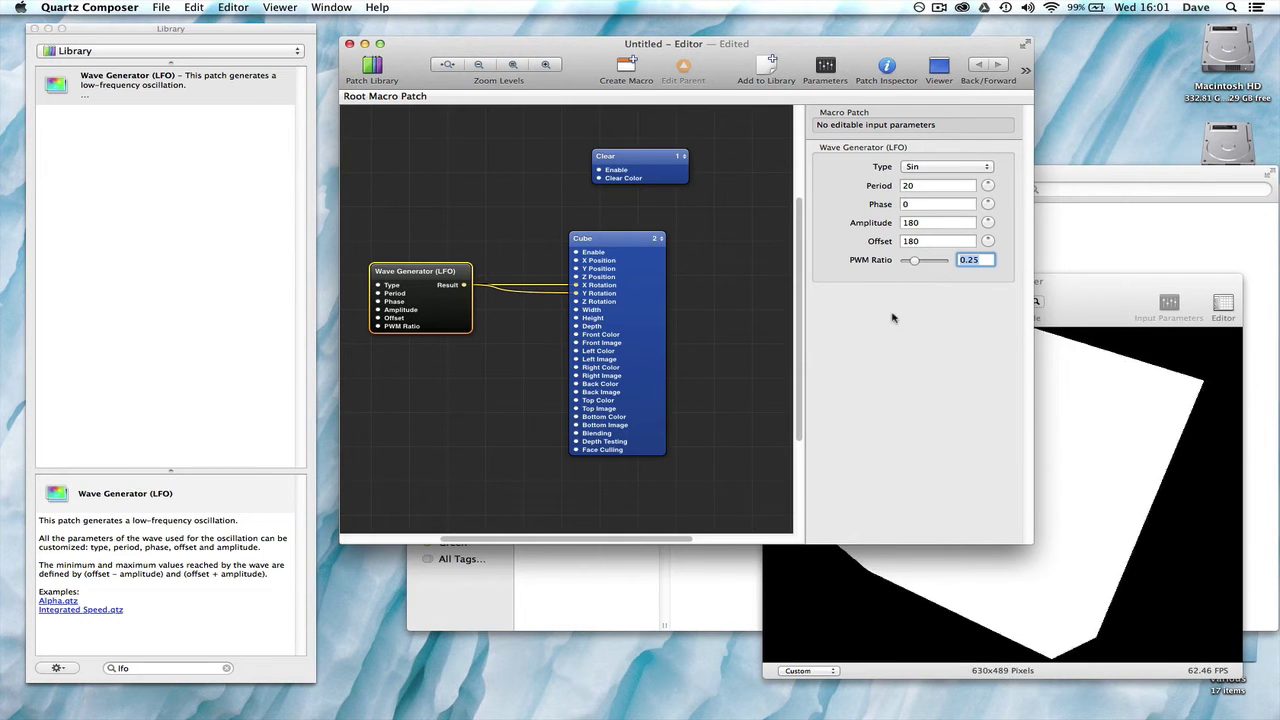
pyautogui.click(1088, 291)
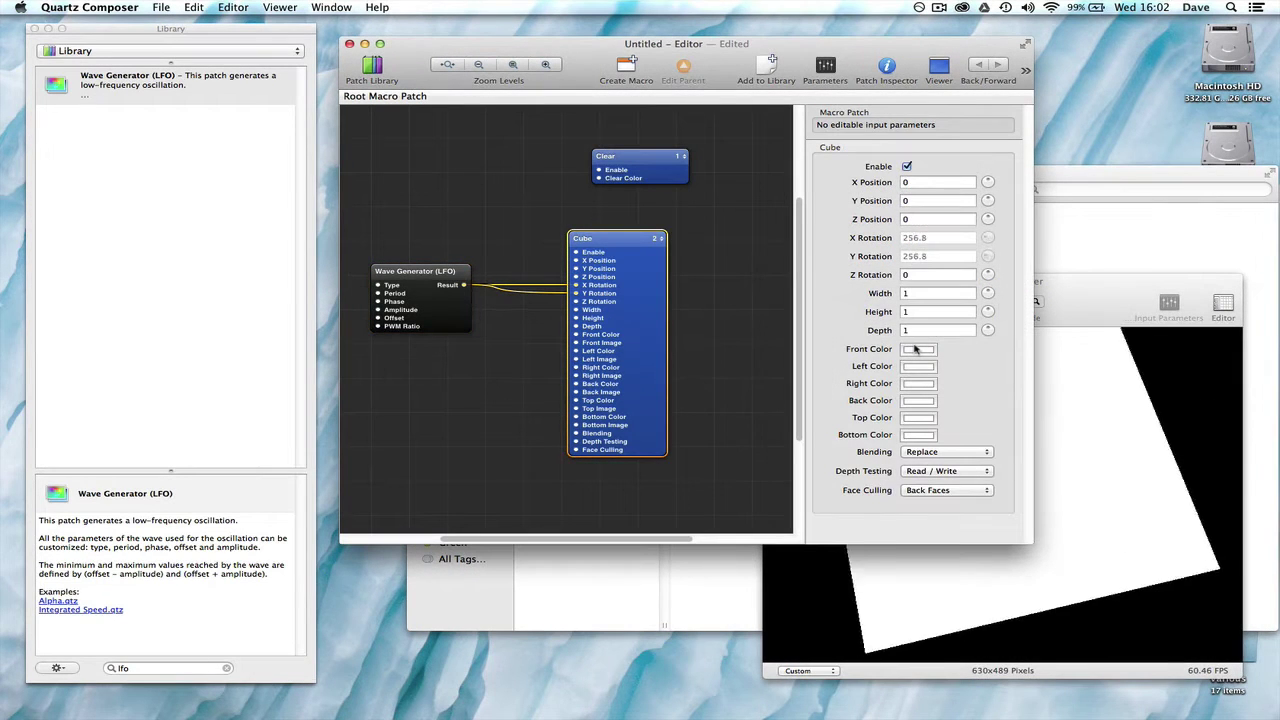
# Step: Set the Cube's Front Color to green and Right Color to red
pyautogui.click(915, 349)
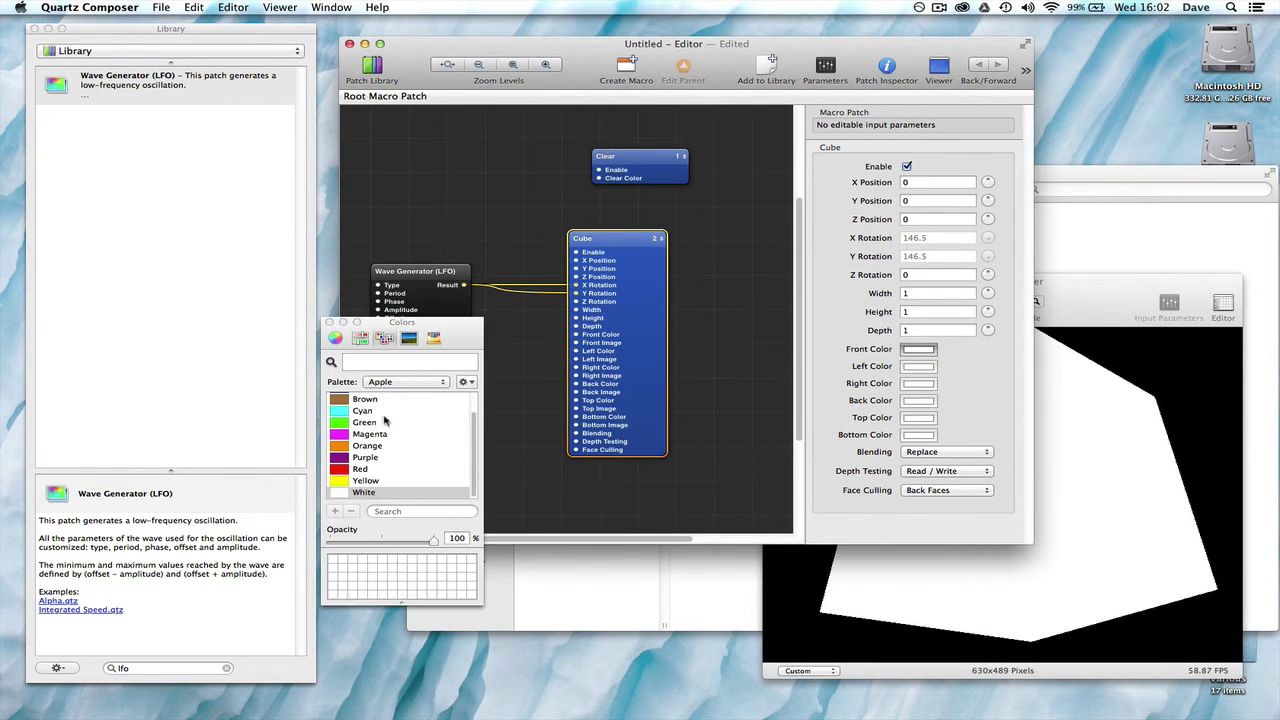
pyautogui.click(380, 422)
pyautogui.click(329, 322)
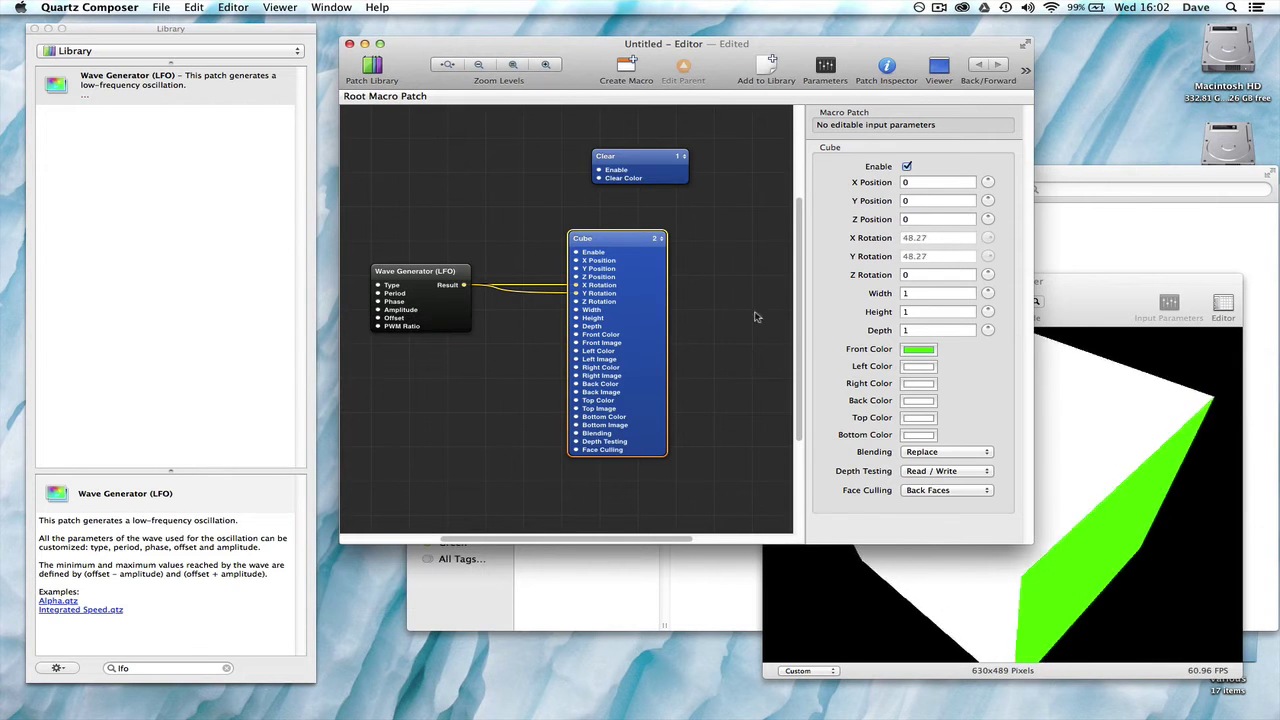
pyautogui.click(919, 384)
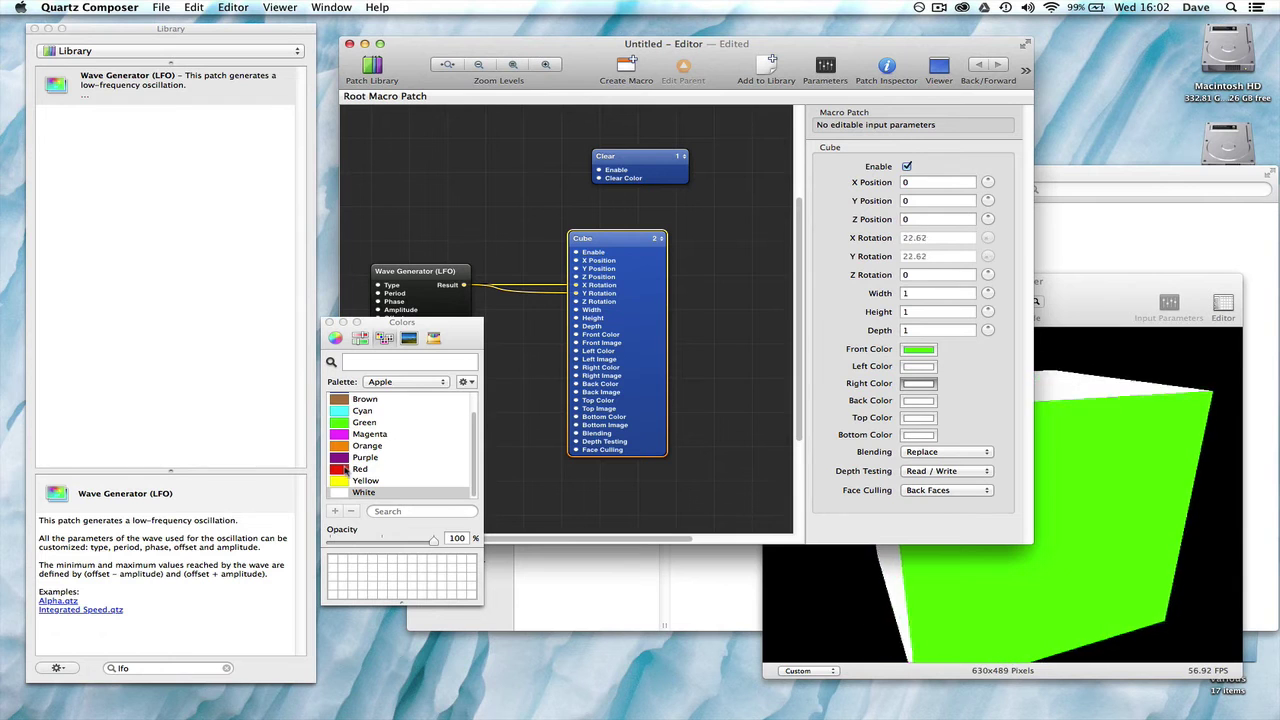
pyautogui.click(345, 469)
pyautogui.click(329, 322)
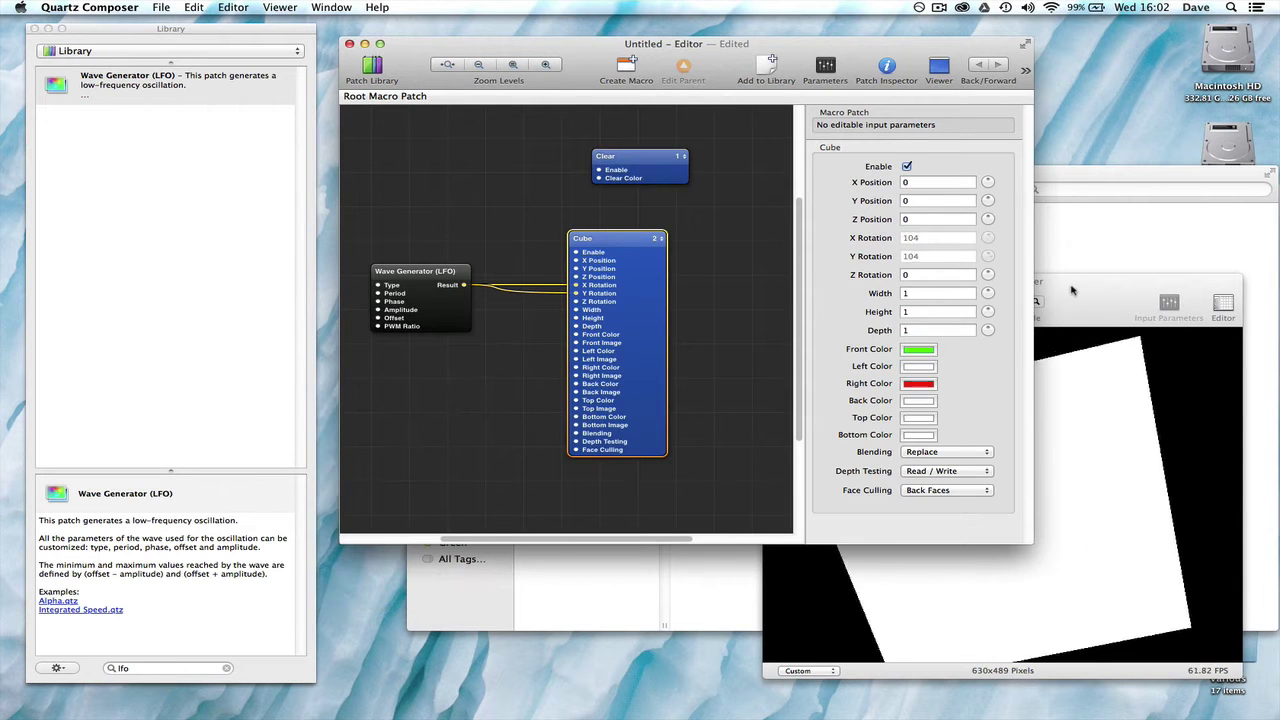
pyautogui.moveTo(1071, 290); pyautogui.dragTo(1078, 288)
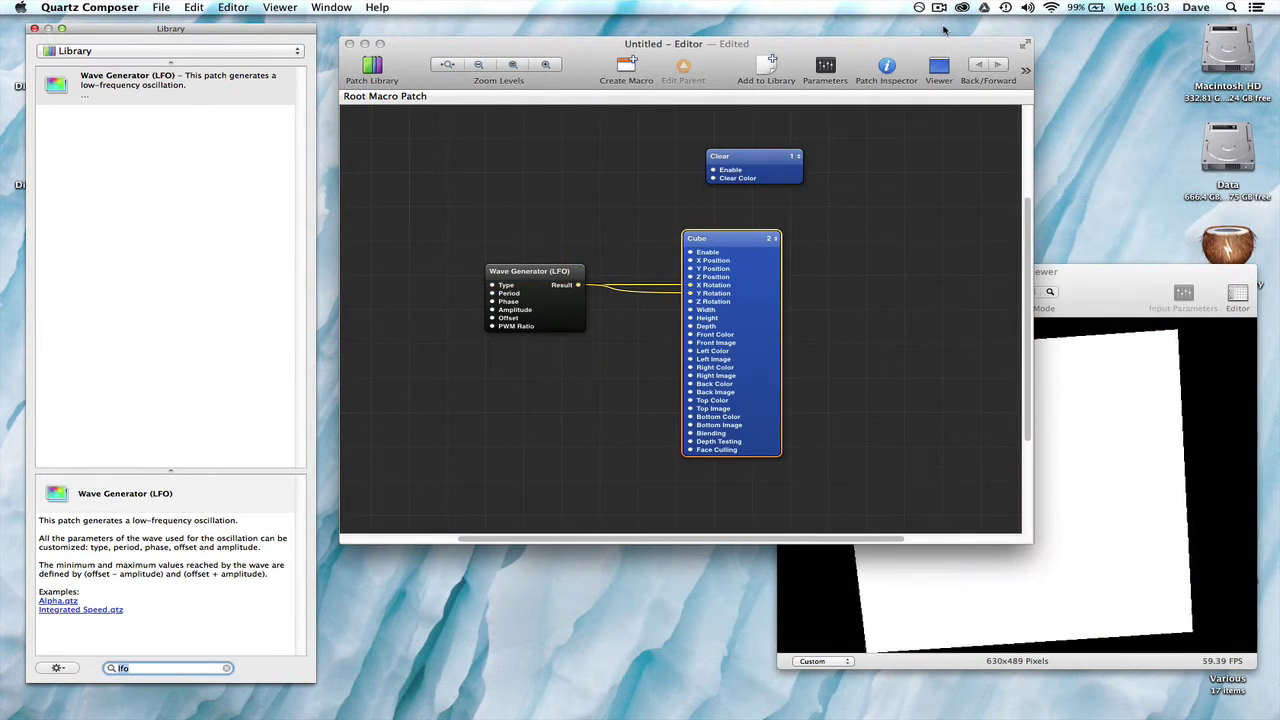
# Step: Drop Diffraction_Still-01 and Diffraction_Still-02 from the desktop onto the canvas, wiring 01 into the Cube's Left Image
pyautogui.moveTo(154, 33); pyautogui.dragTo(186, 34)
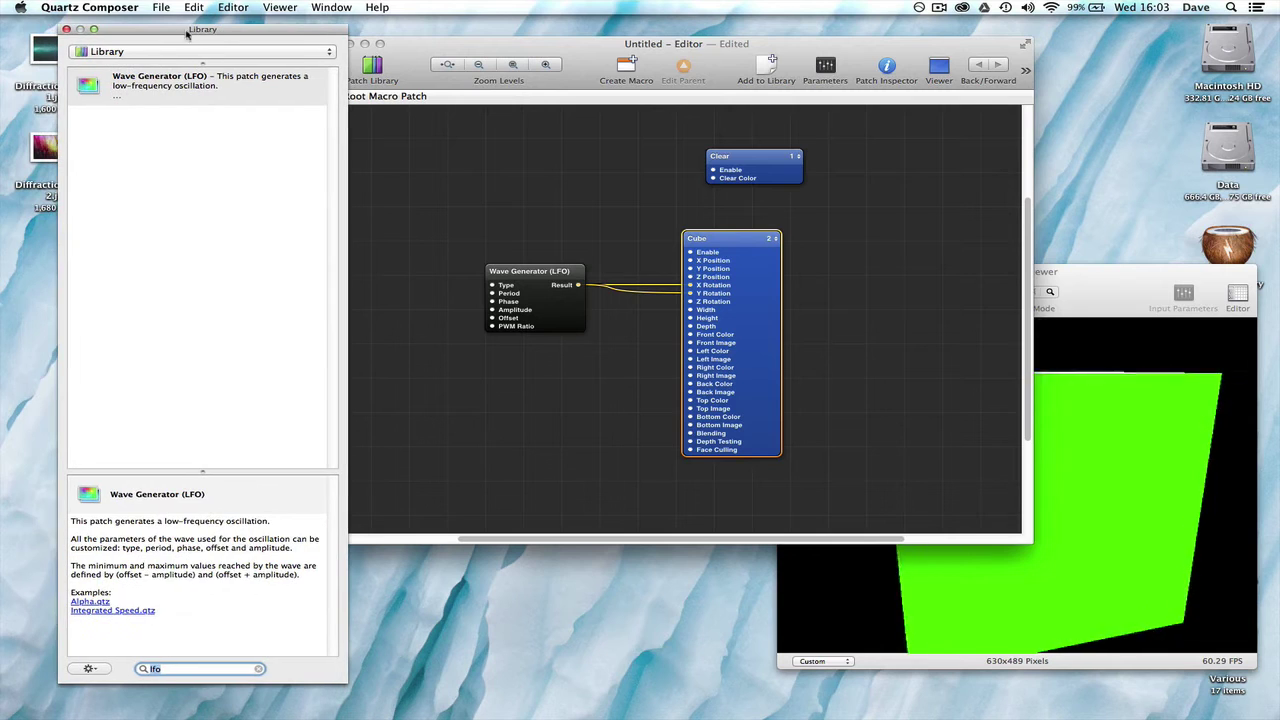
pyautogui.click(16, 110)
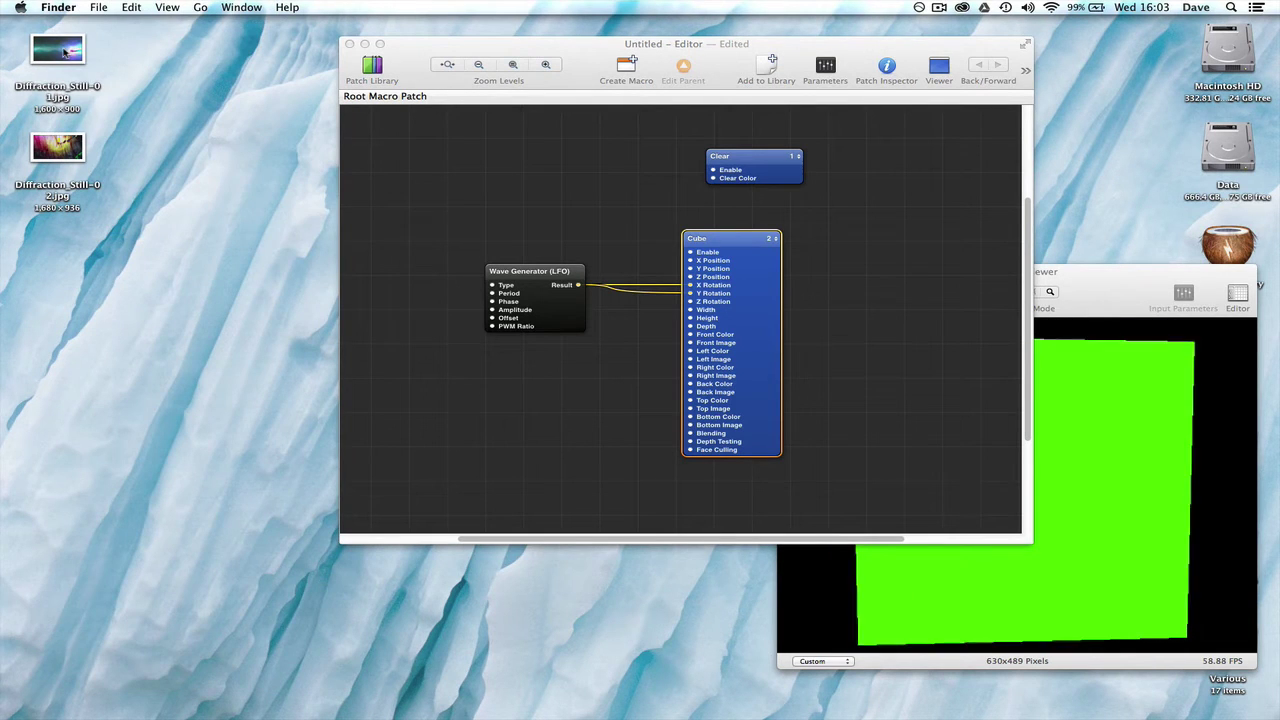
pyautogui.moveTo(66, 52); pyautogui.dragTo(538, 375)
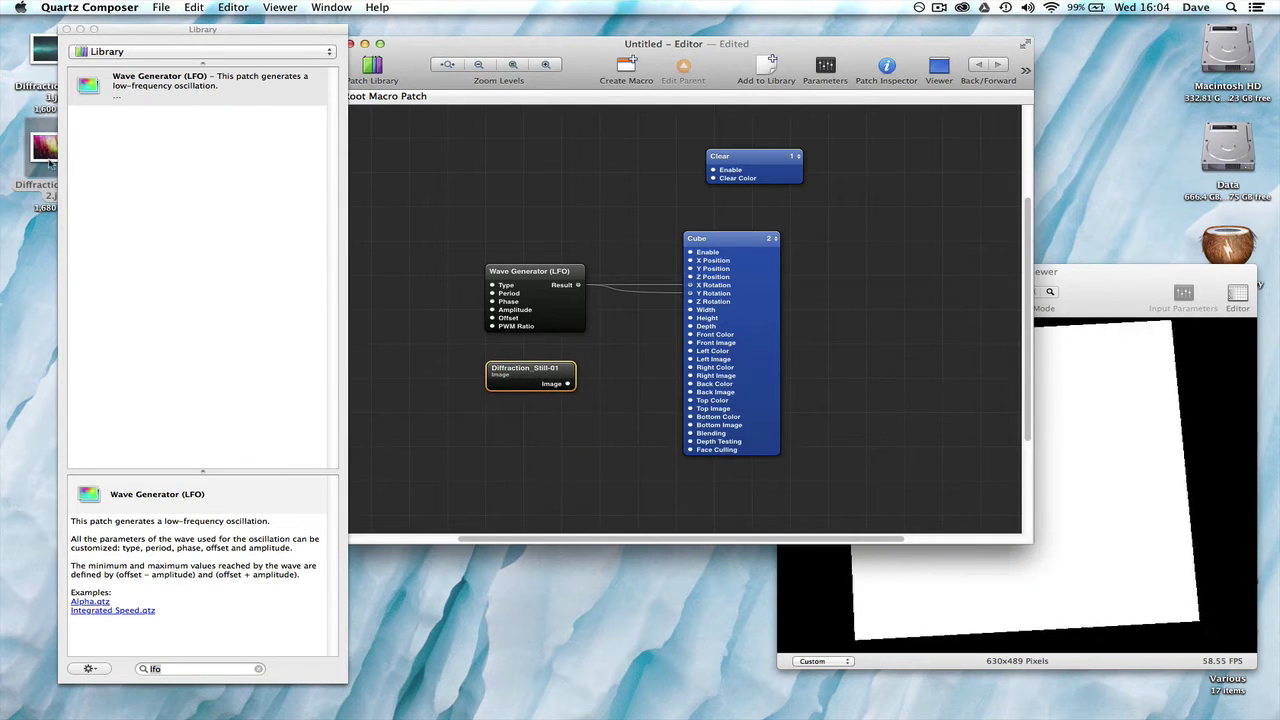
pyautogui.moveTo(48, 160); pyautogui.dragTo(536, 433)
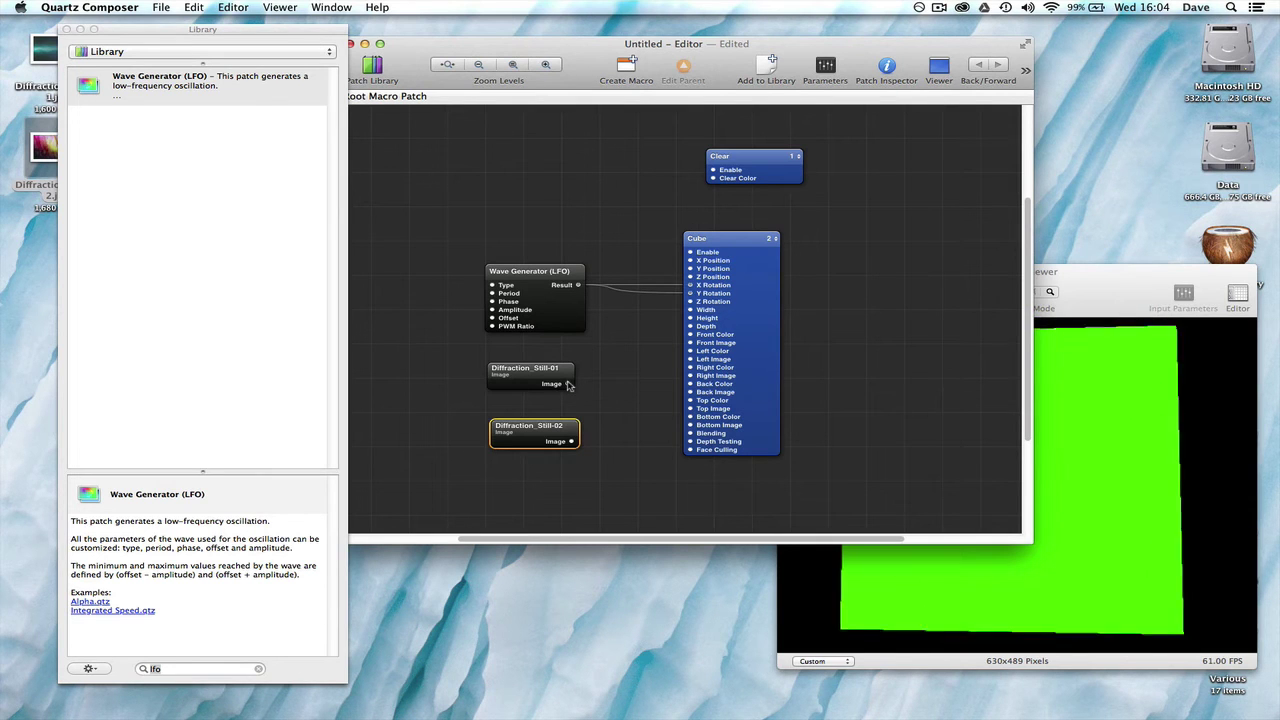
pyautogui.moveTo(568, 385); pyautogui.dragTo(691, 360)
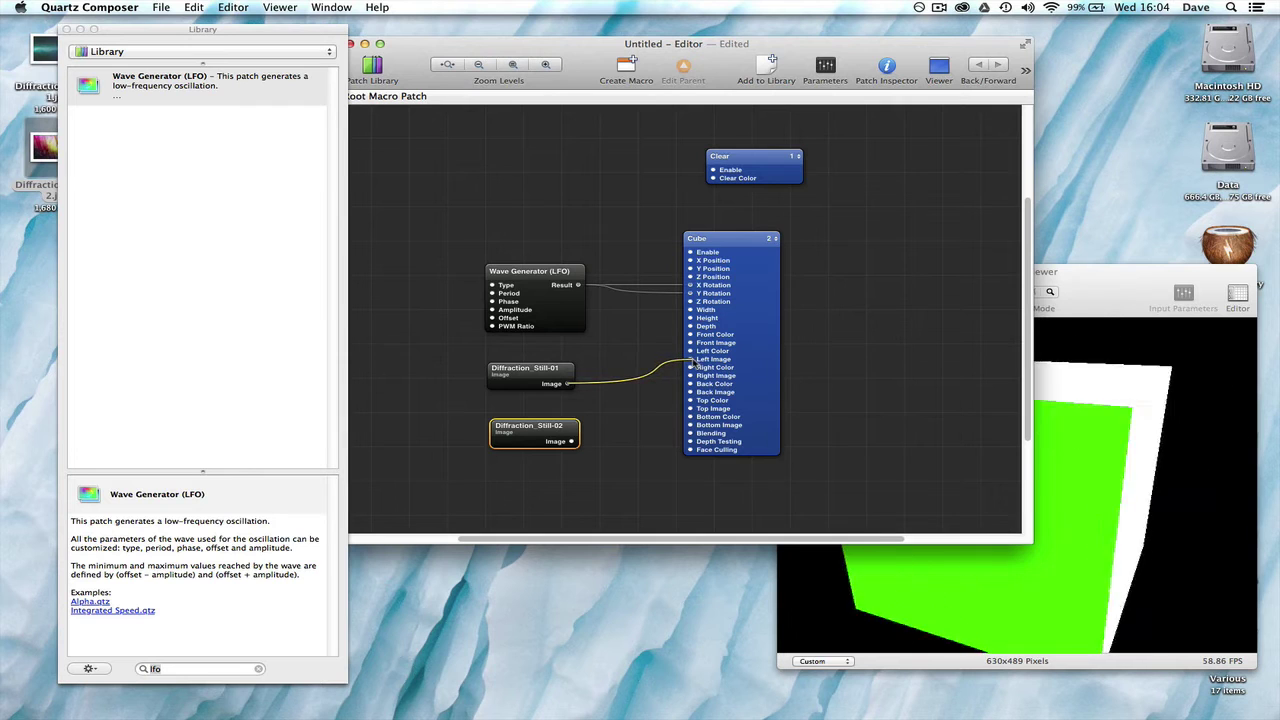
# Step: Wire Diffraction_Still-01 to another Cube face and Diffraction_Still-02 to several faces, then check the Viewer
pyautogui.moveTo(567, 384); pyautogui.dragTo(688, 428)
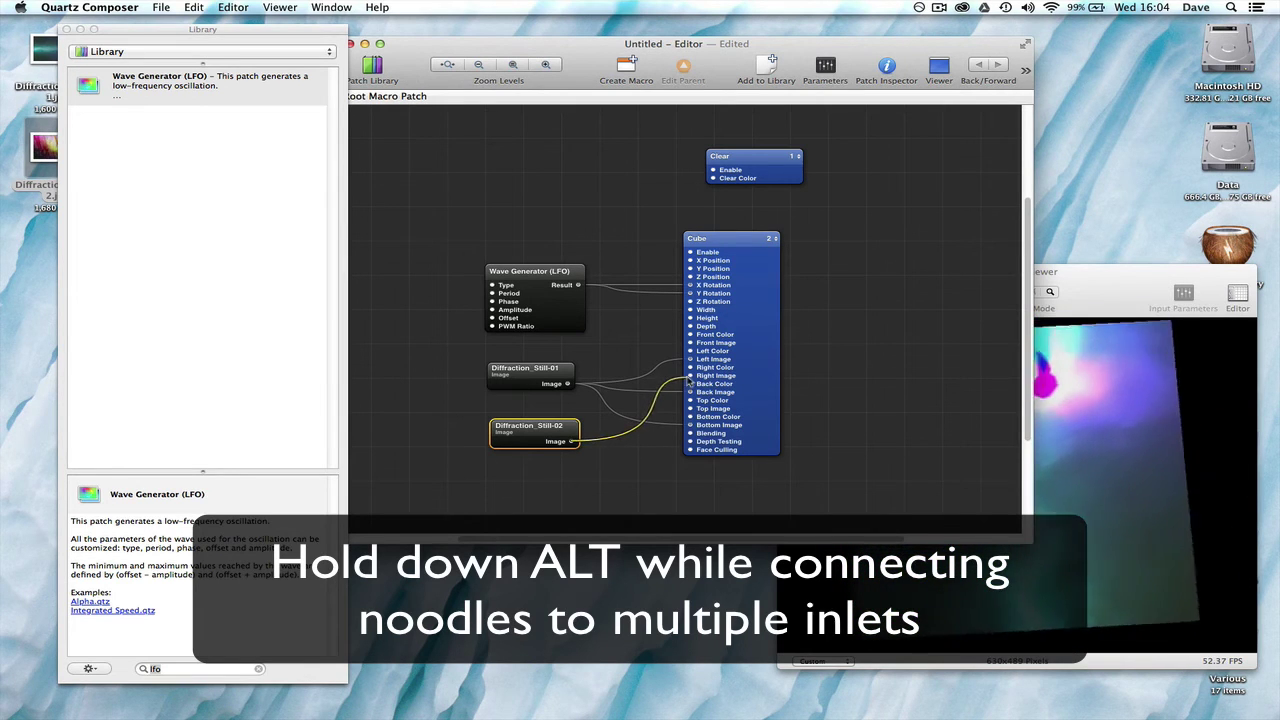
pyautogui.moveTo(688, 384); pyautogui.dragTo(691, 410)
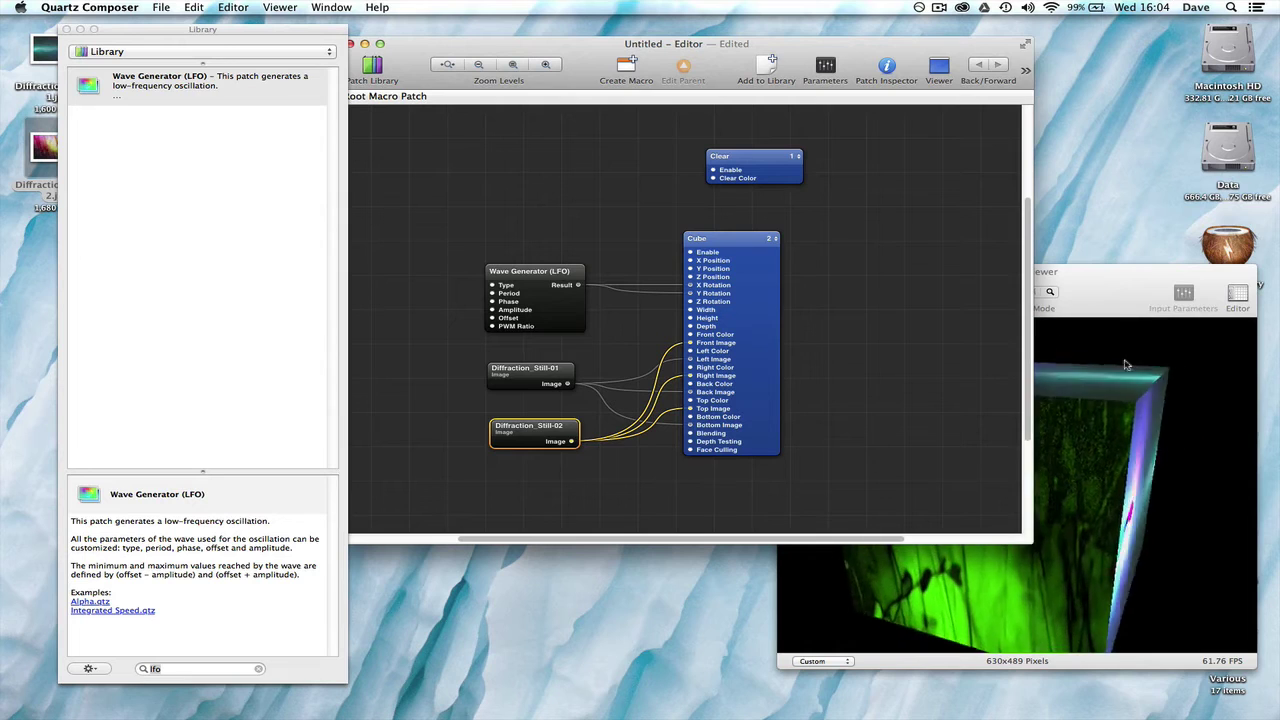
pyautogui.click(1116, 285)
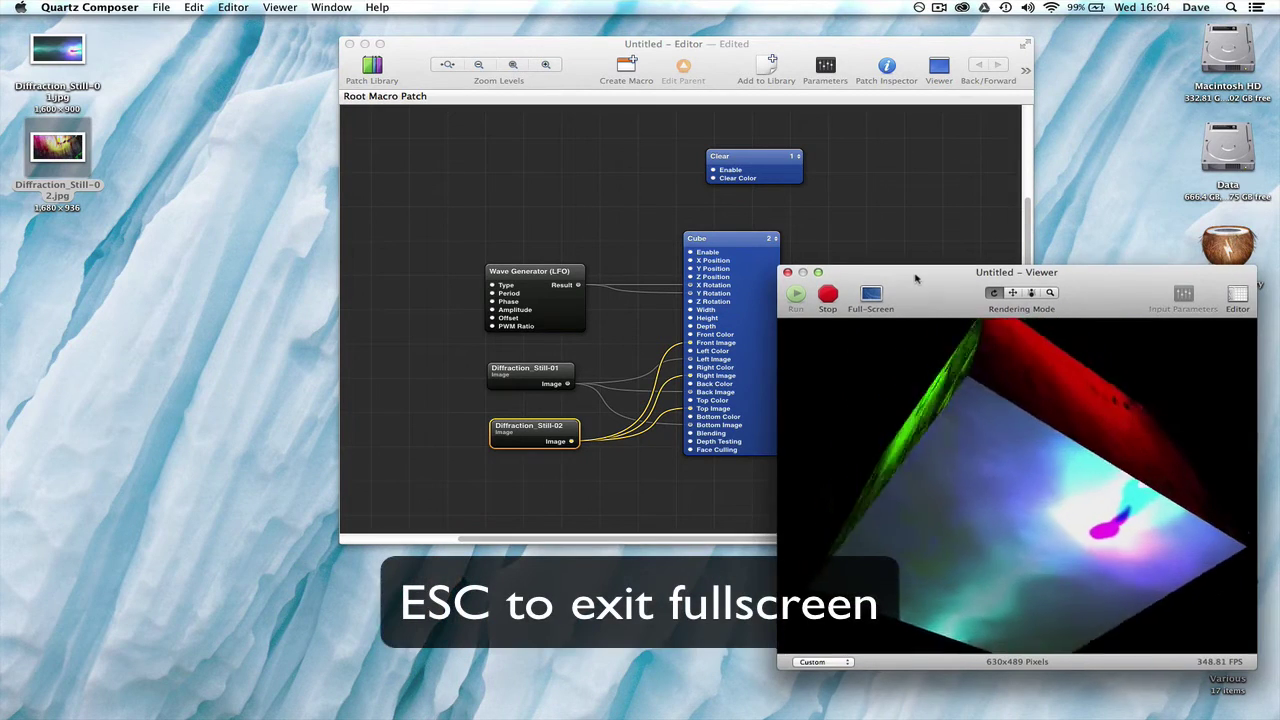
pyautogui.moveTo(914, 277); pyautogui.dragTo(923, 280)
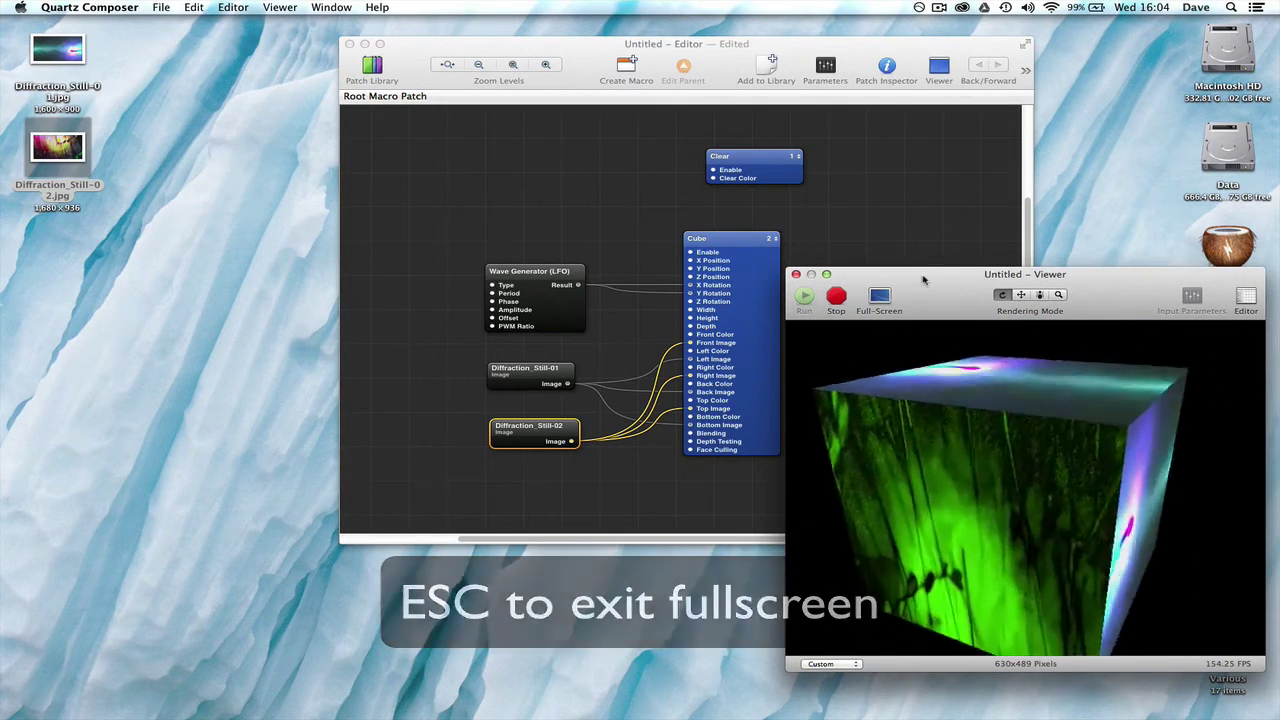
pyautogui.moveTo(470, 46); pyautogui.dragTo(431, 67)
pyautogui.click(361, 70)
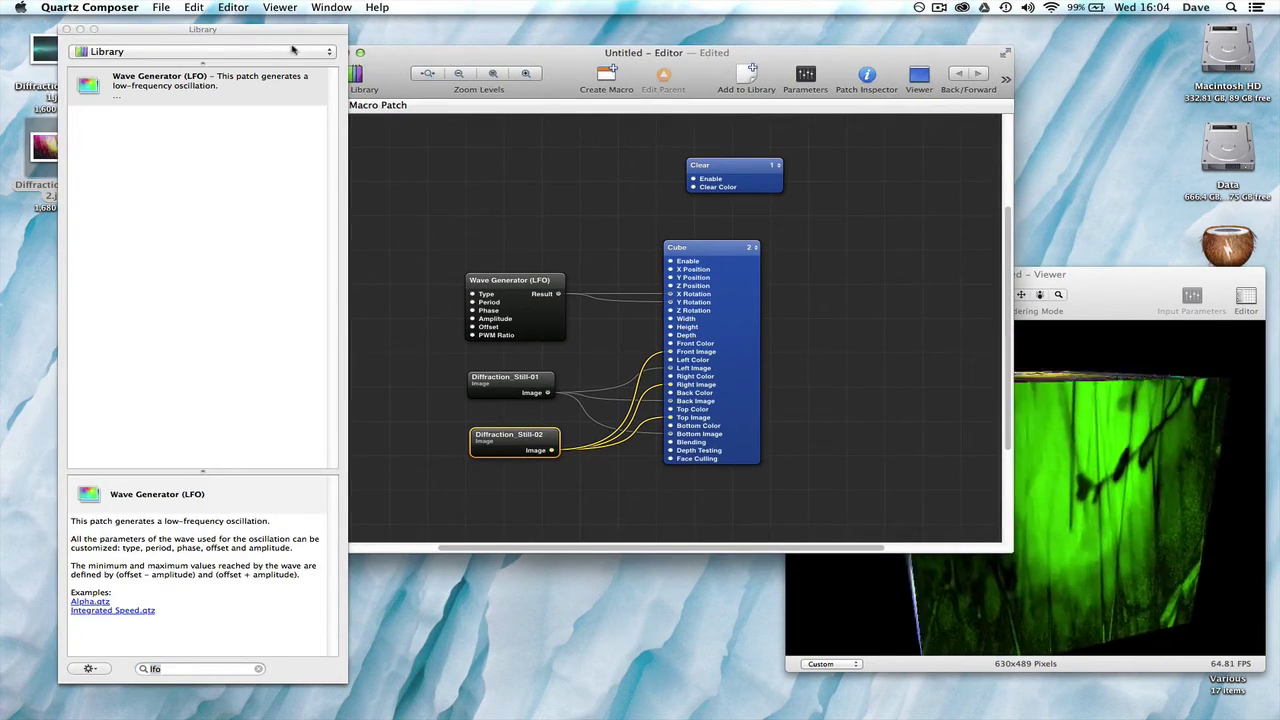
pyautogui.click(283, 35)
pyautogui.moveTo(1107, 282); pyautogui.dragTo(1107, 287)
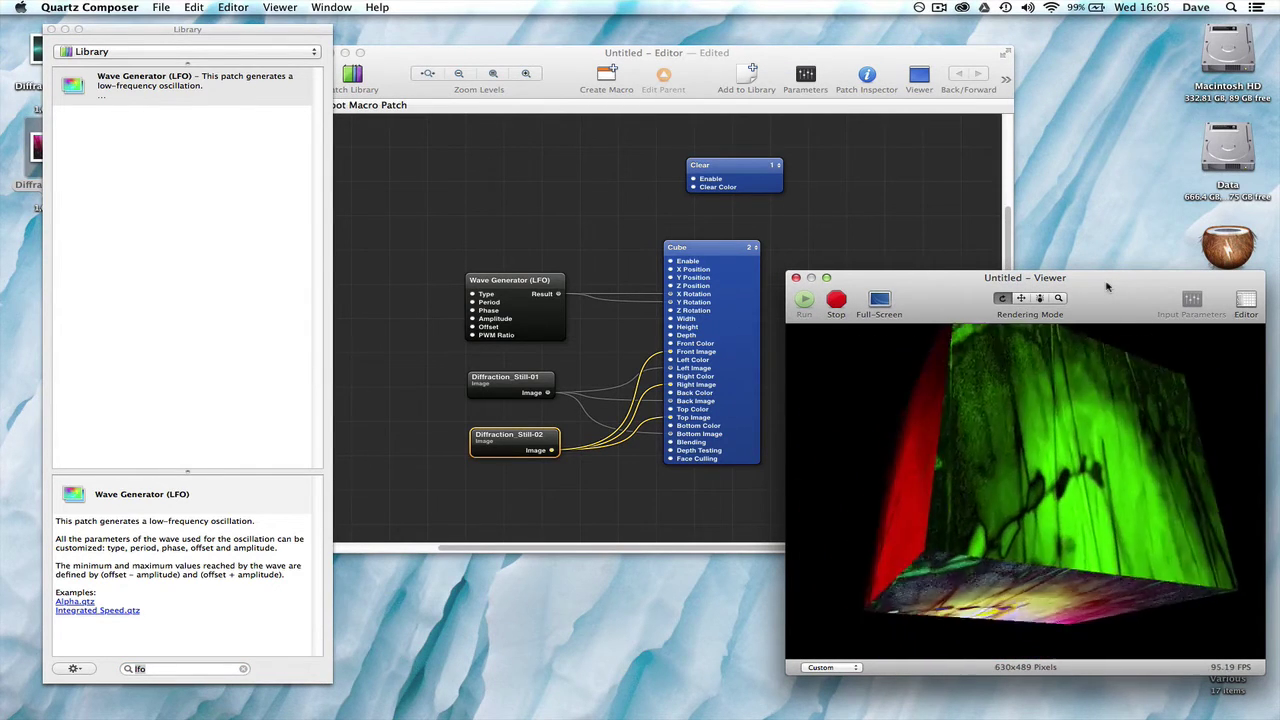
# Step: Add a Lighting patch found via a 'lighting' library search, then select the Wave Generator, images and Cube
pyautogui.click(560, 204)
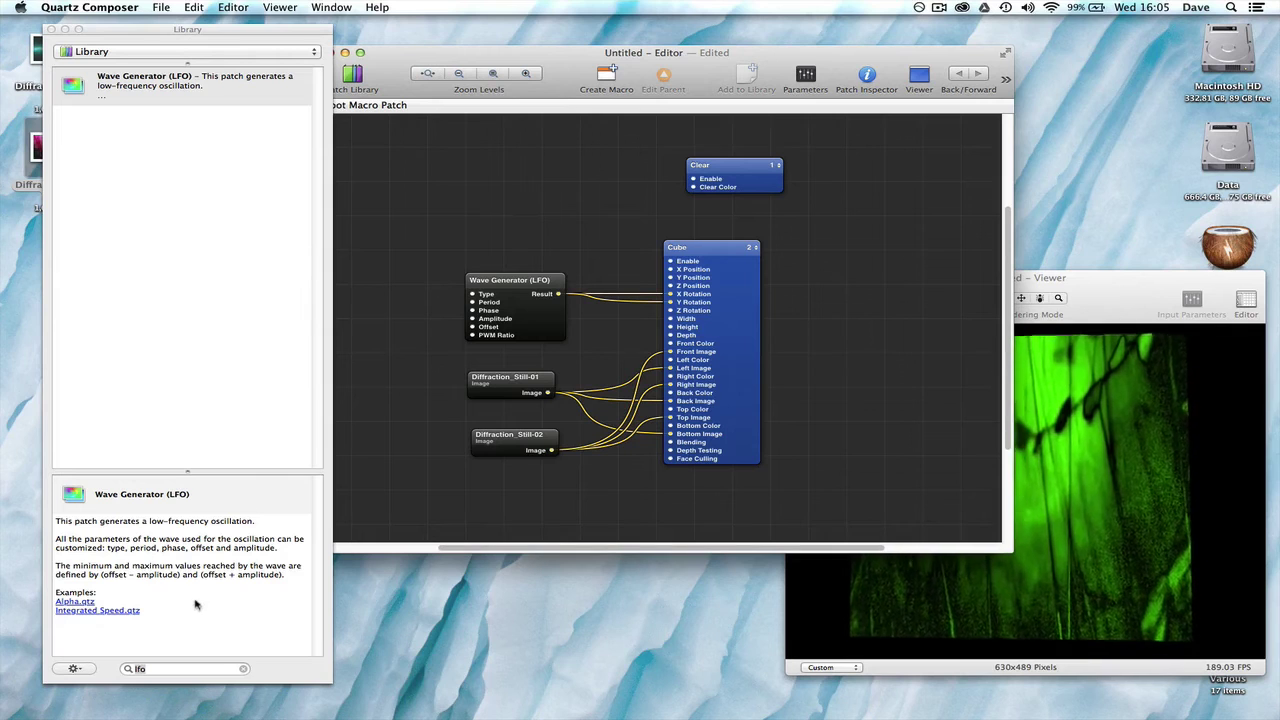
pyautogui.click(244, 669)
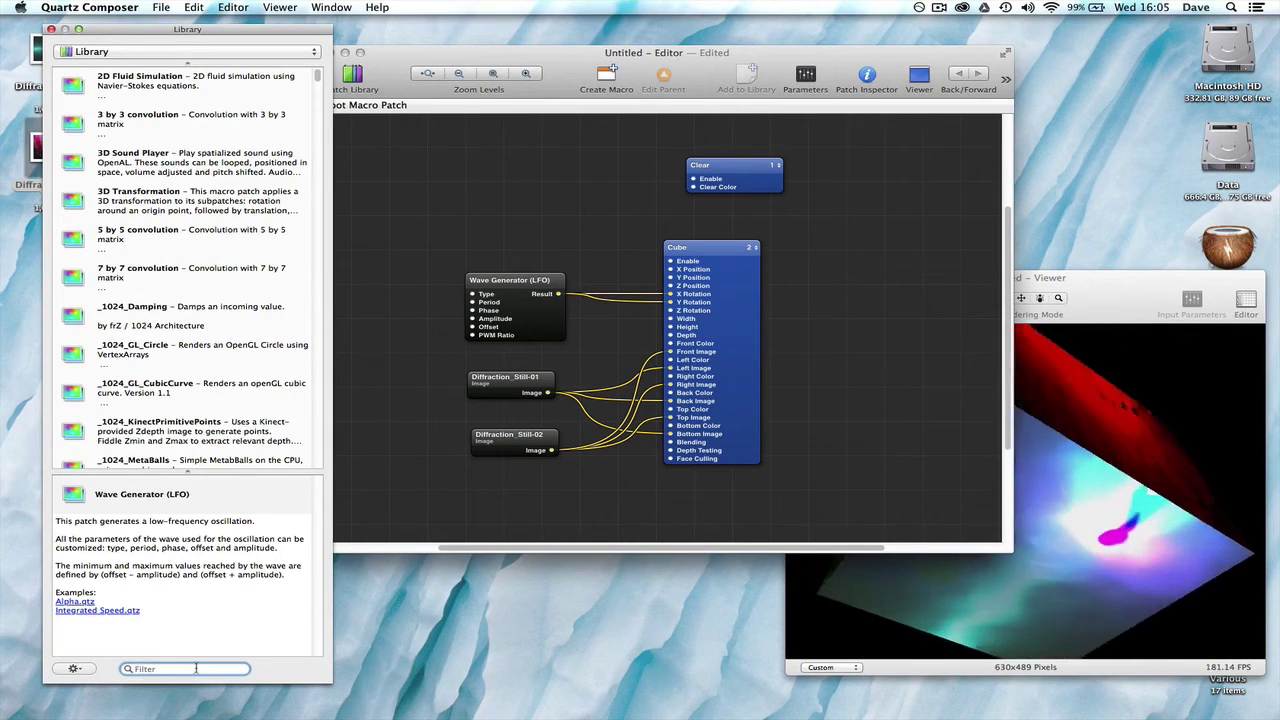
pyautogui.write('lighting')
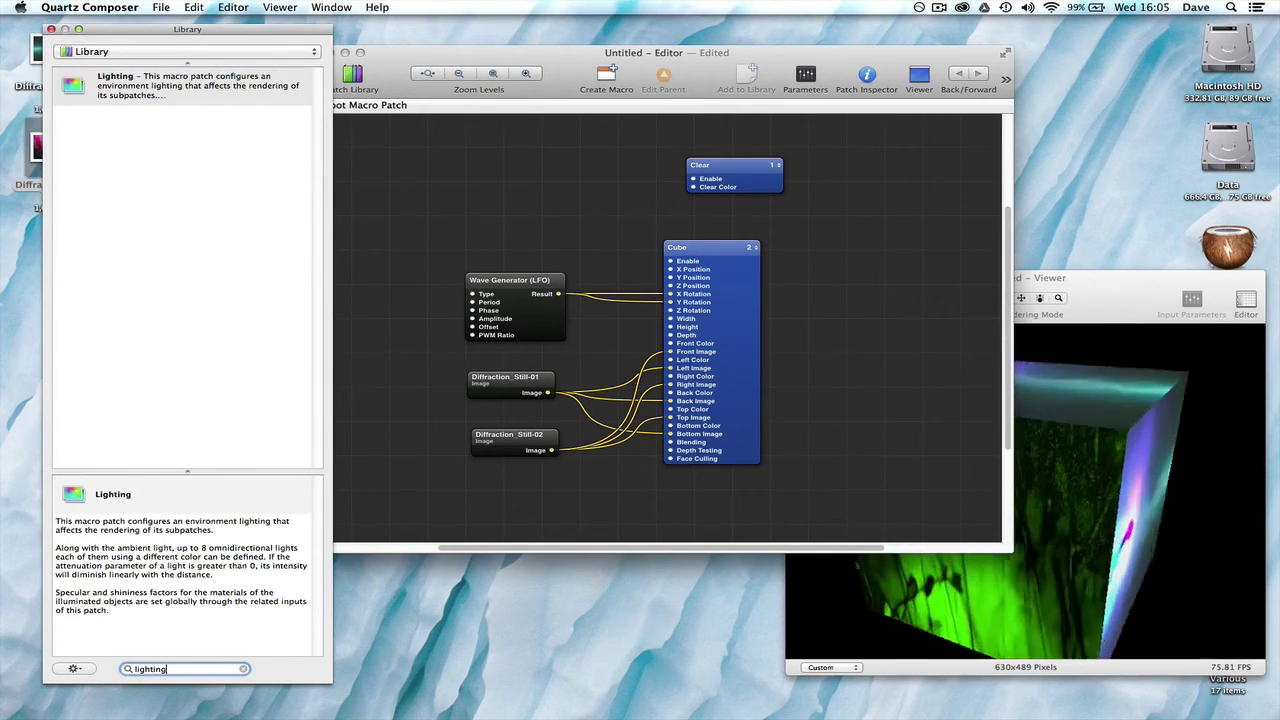
pyautogui.moveTo(88, 76); pyautogui.dragTo(480, 150)
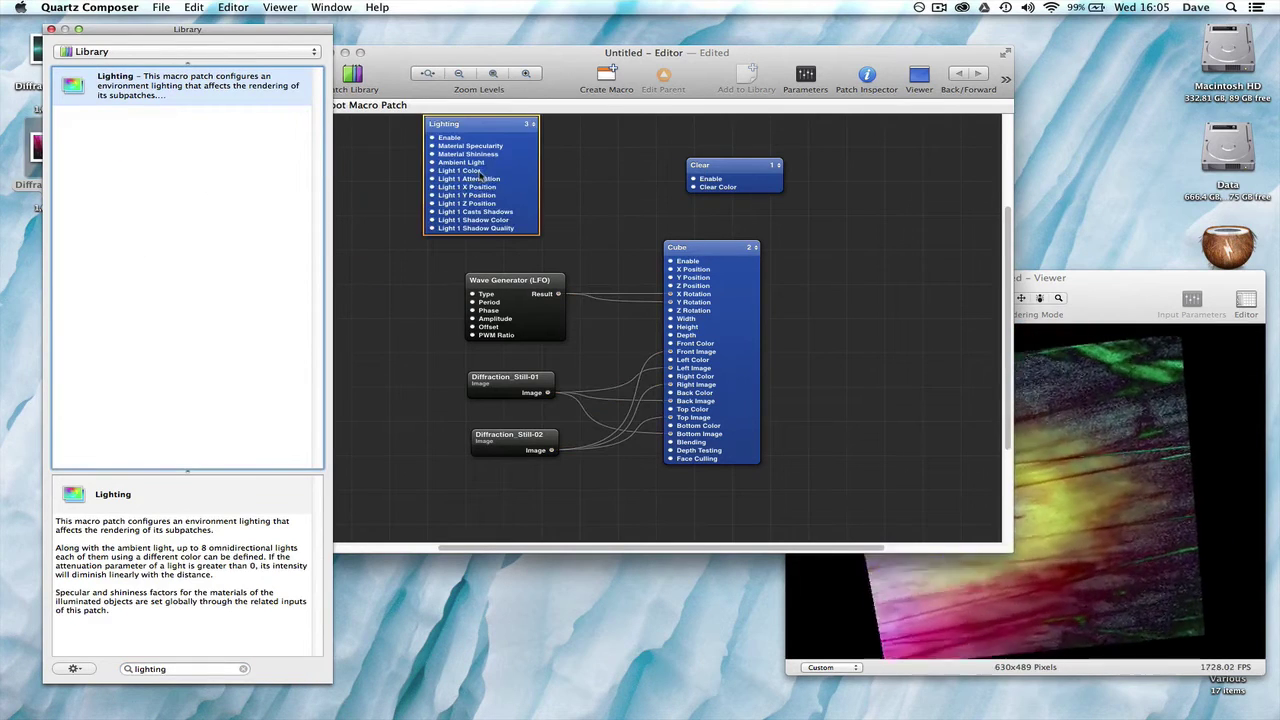
pyautogui.moveTo(530, 202); pyautogui.dragTo(508, 220)
pyautogui.moveTo(894, 288); pyautogui.dragTo(481, 477)
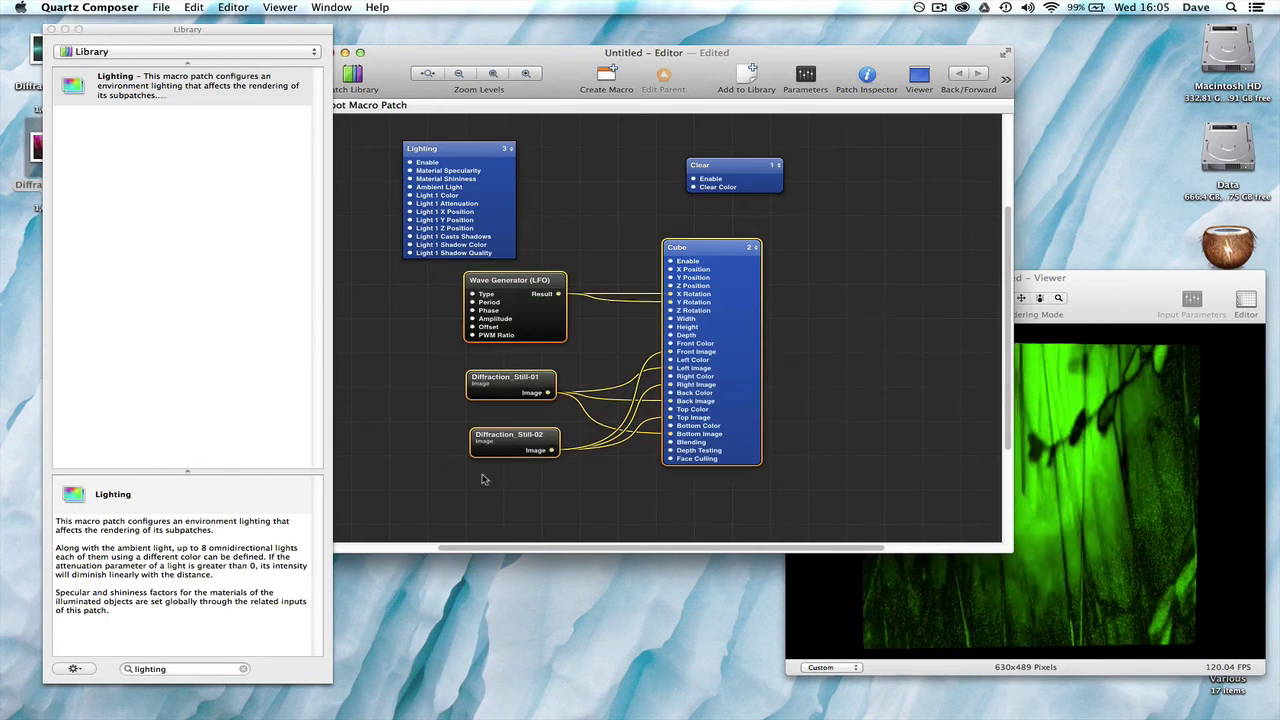
# Step: Cut the Wave Generator, both Diffraction images and the Cube, and paste them inside the Lighting patch
pyautogui.click(194, 7)
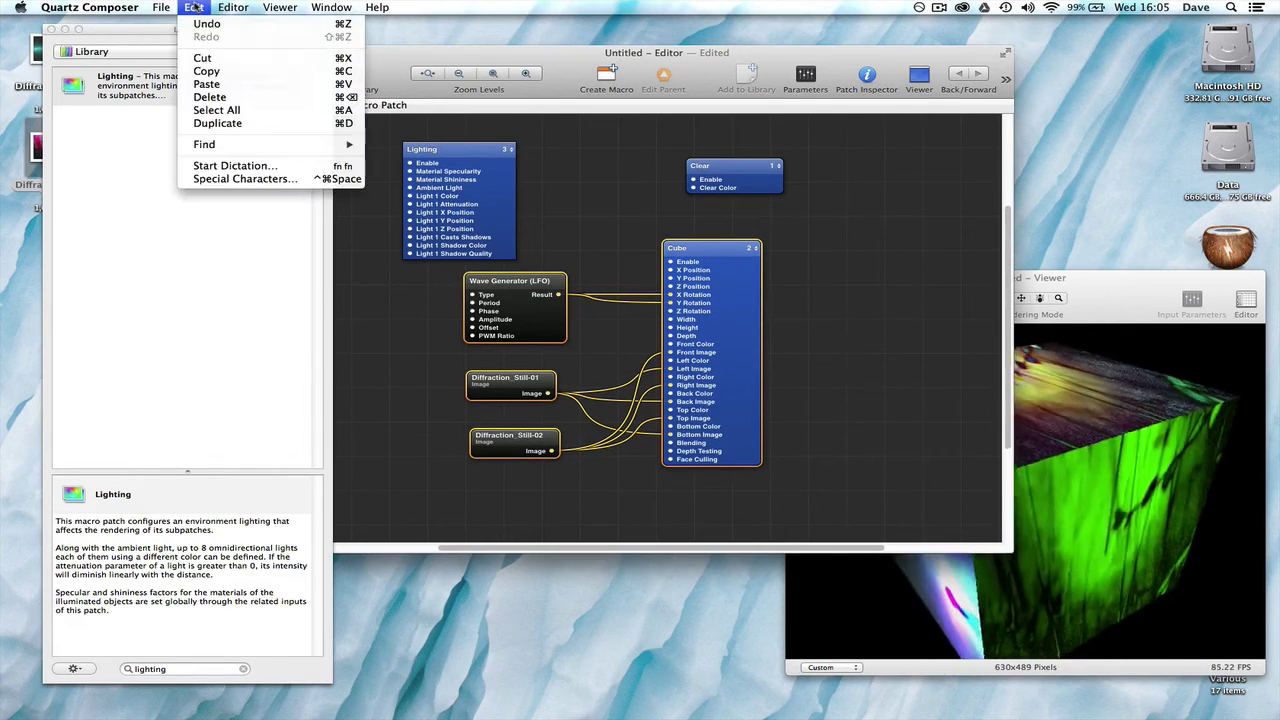
pyautogui.click(202, 57)
pyautogui.moveTo(490, 176); pyautogui.dragTo(604, 232)
pyautogui.click(634, 297)
pyautogui.click(592, 259)
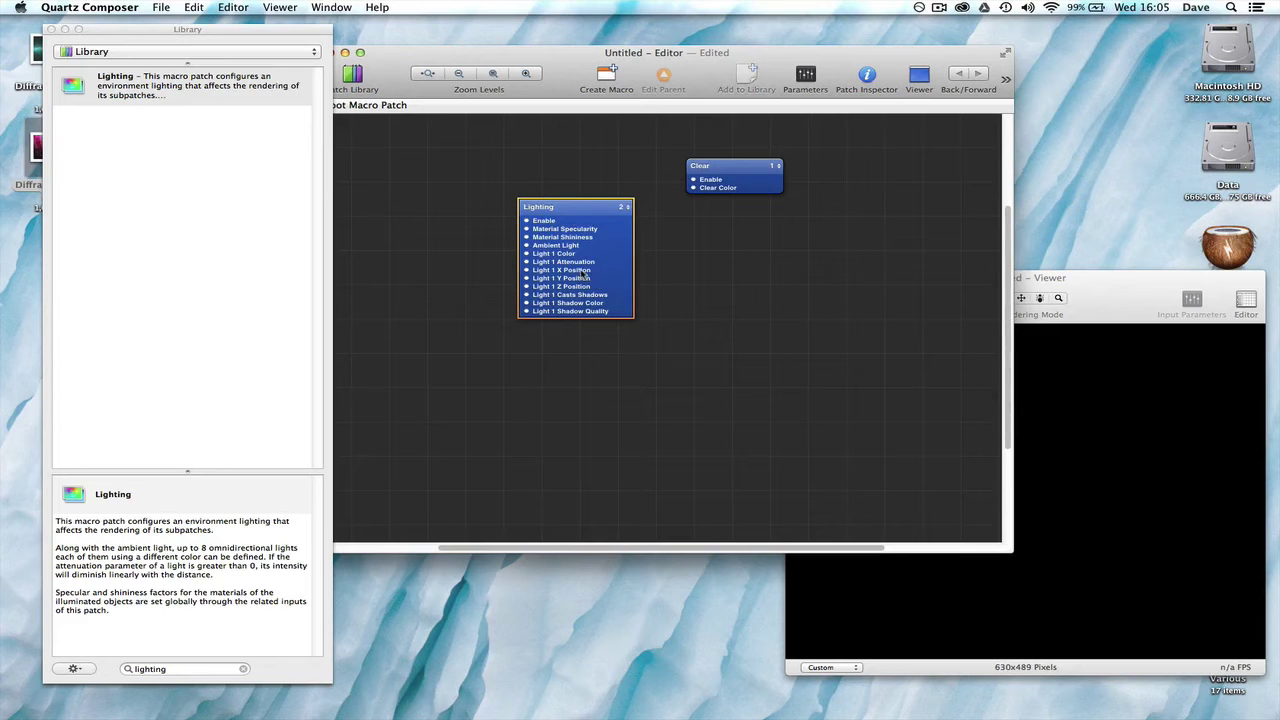
pyautogui.doubleClick(592, 259)
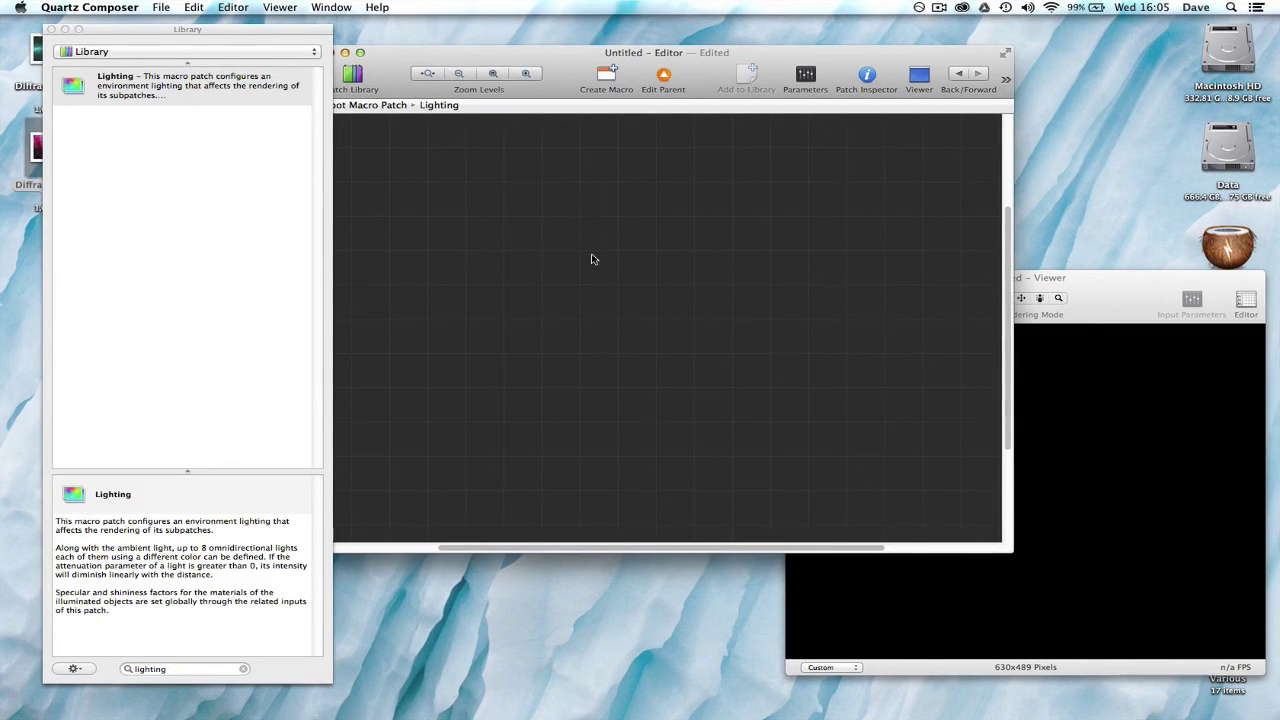
pyautogui.click(196, 7)
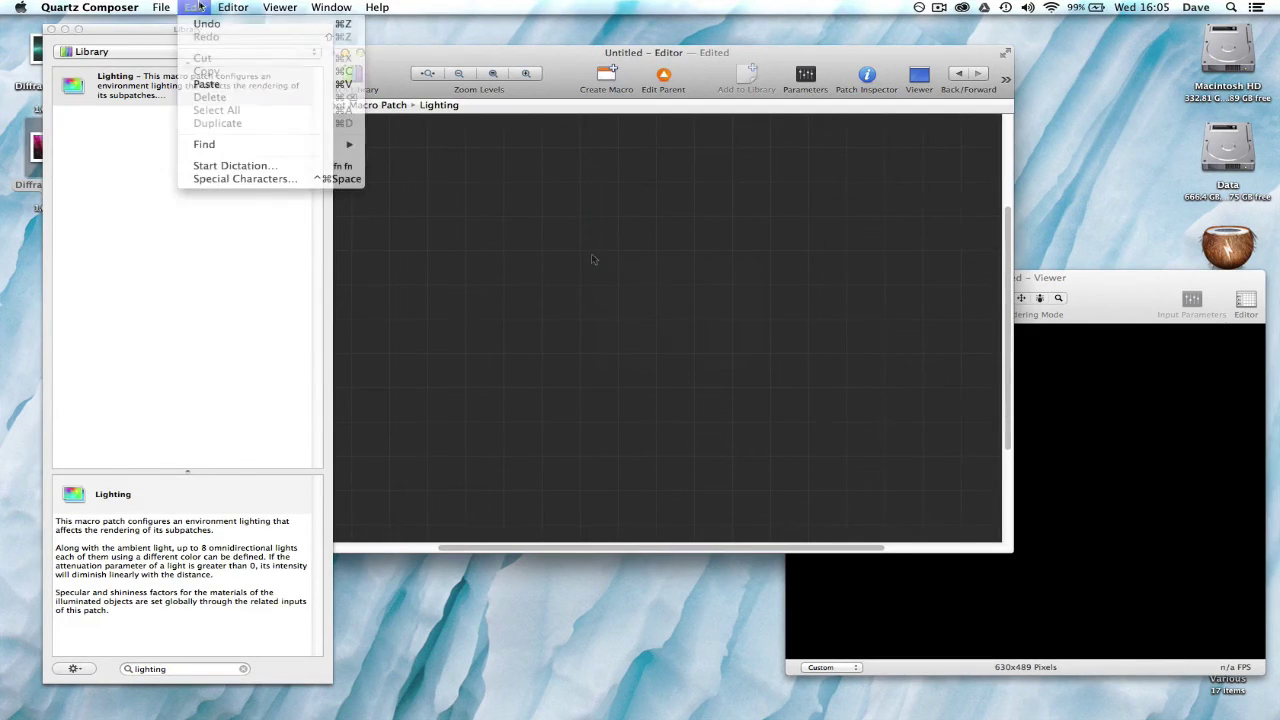
pyautogui.click(207, 86)
pyautogui.moveTo(1116, 307); pyautogui.dragTo(1115, 291)
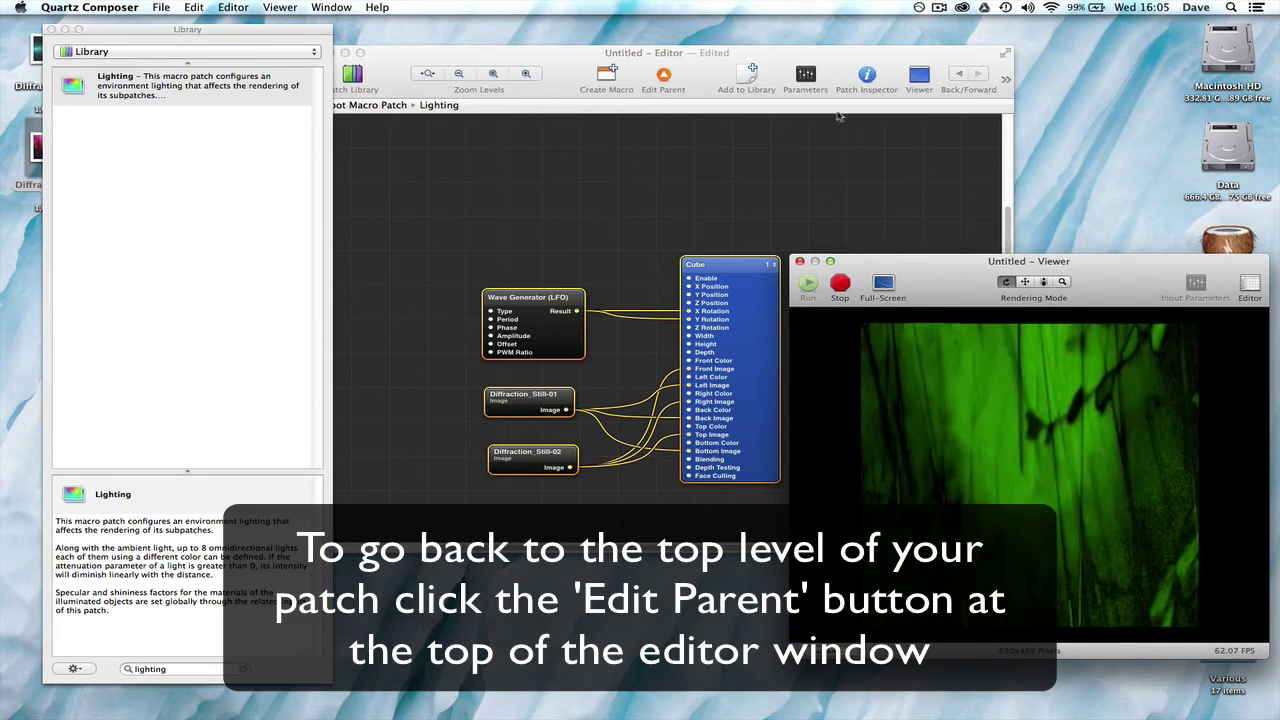
# Step: Set Lighting's Light 1 Attenuation to 0.1716, Material Specularity to 0.5961 and Shininess to 1.909
pyautogui.moveTo(770, 75); pyautogui.dragTo(747, 72)
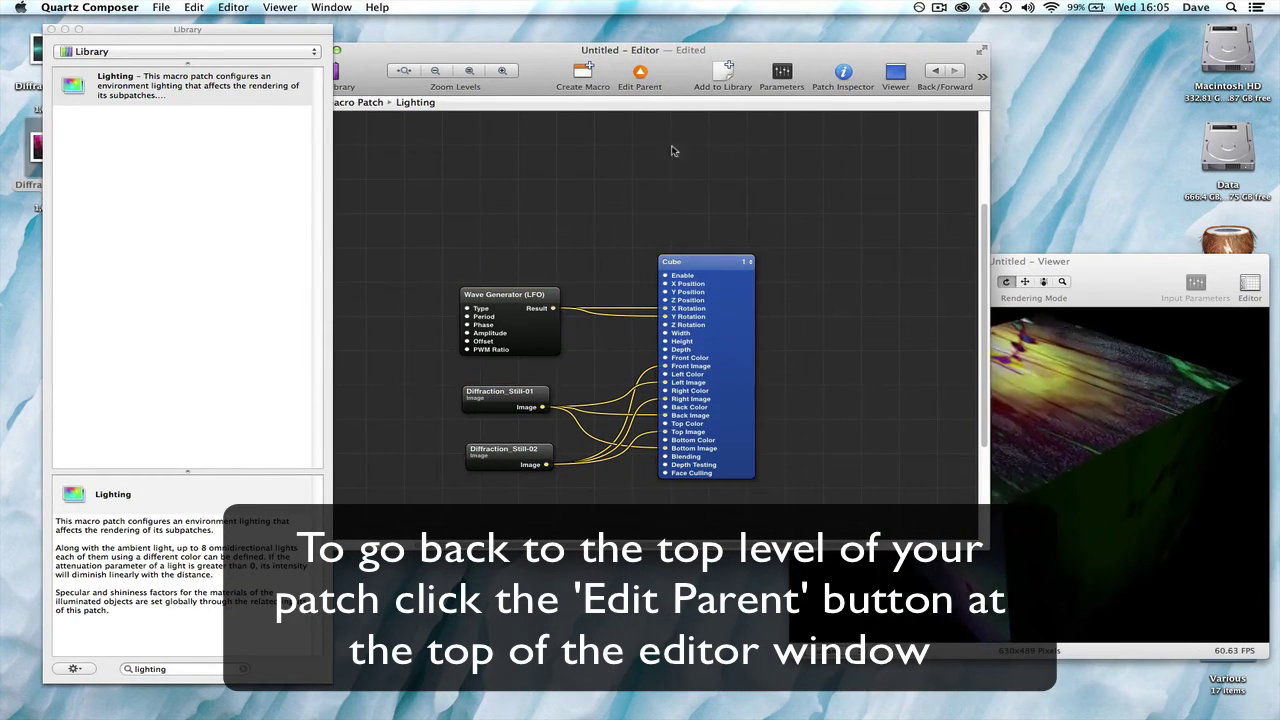
pyautogui.click(785, 75)
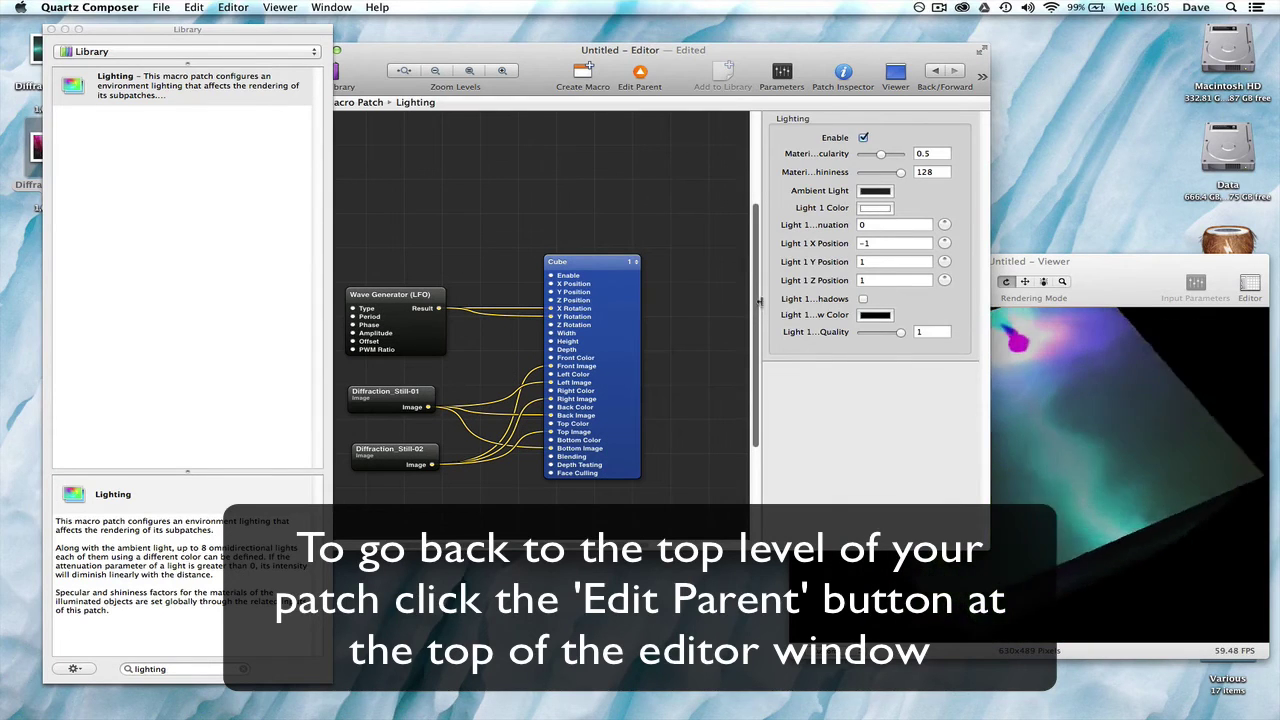
pyautogui.moveTo(759, 300); pyautogui.dragTo(707, 302)
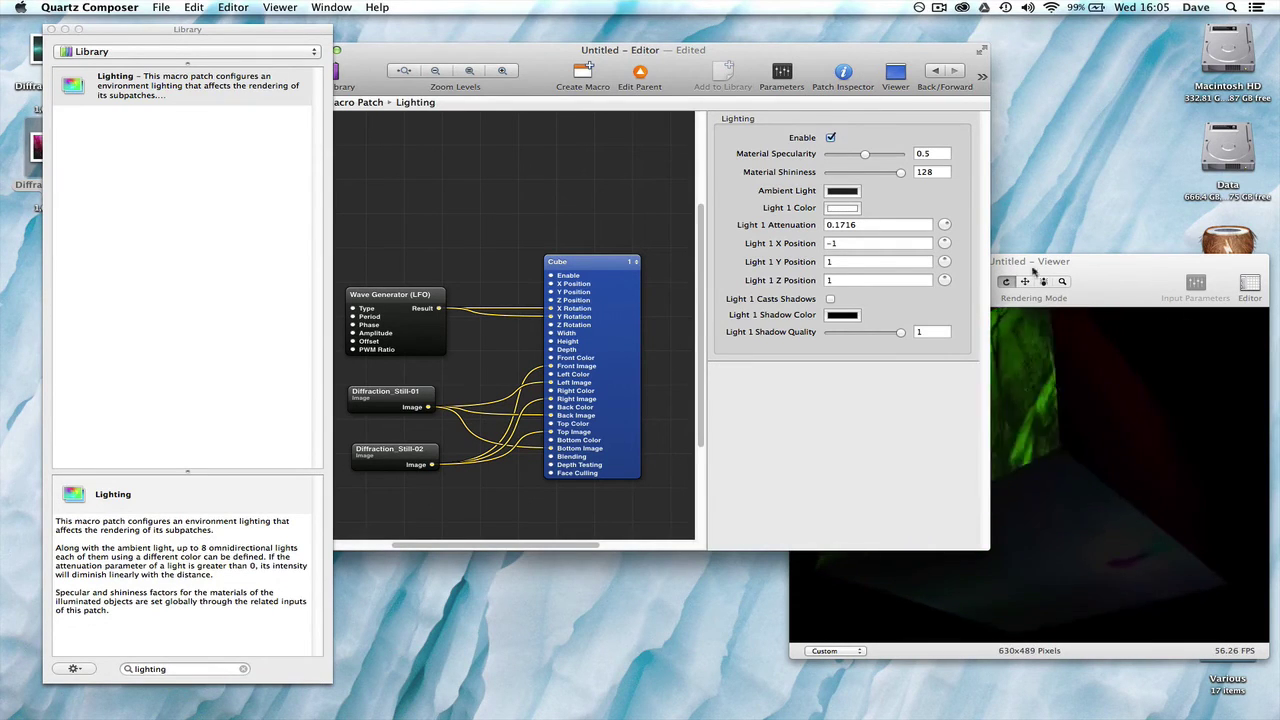
pyautogui.moveTo(817, 59); pyautogui.dragTo(645, 56)
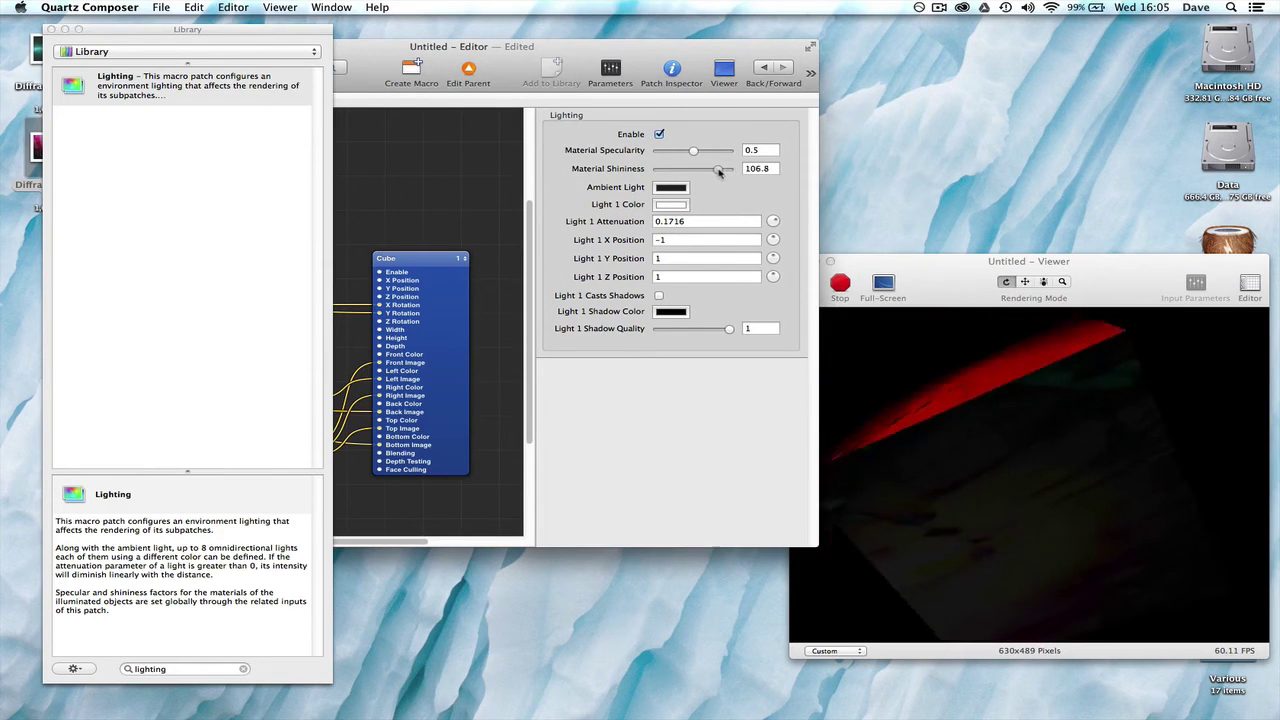
pyautogui.moveTo(707, 172); pyautogui.dragTo(702, 169)
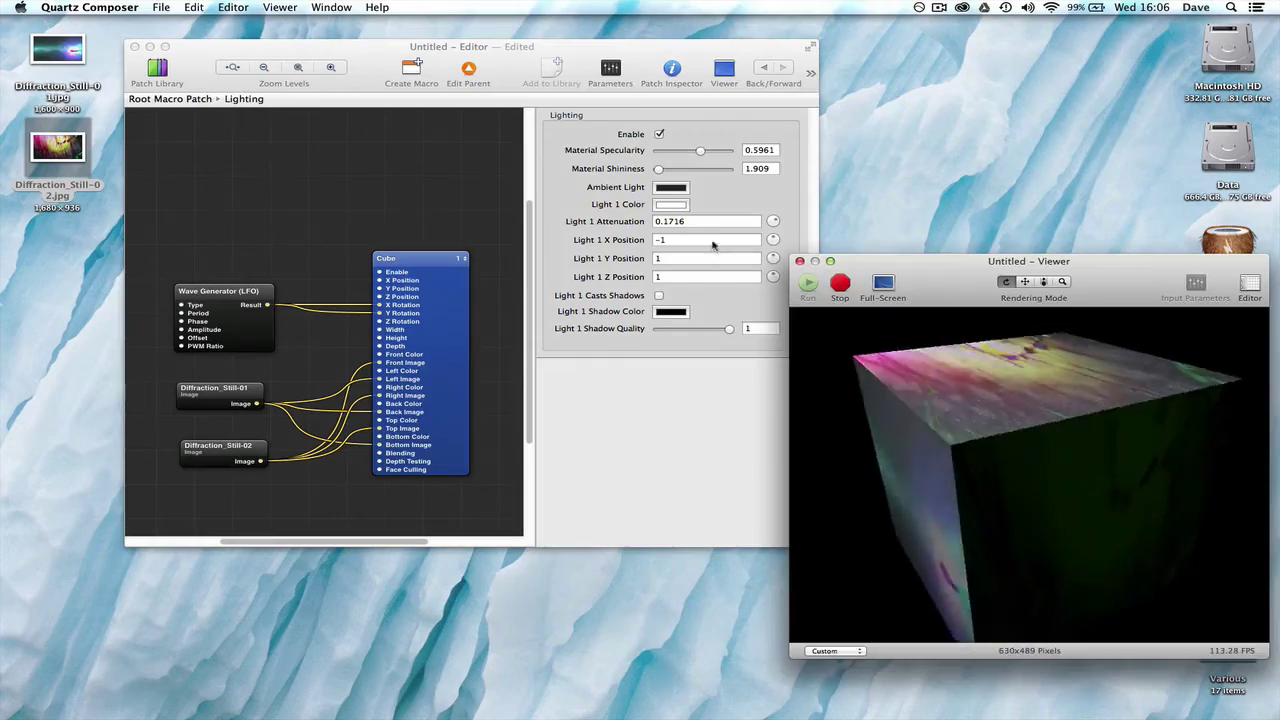
pyautogui.moveTo(554, 51); pyautogui.dragTo(632, 52)
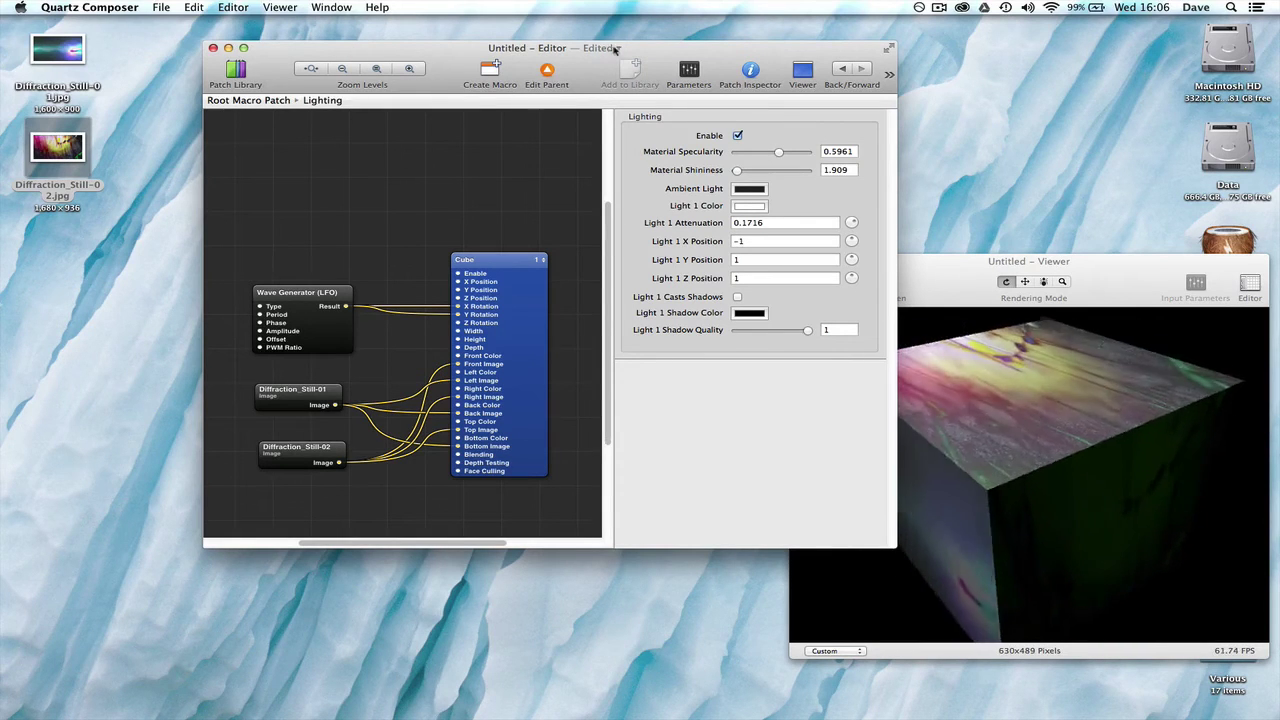
# Step: Add a TrackBall patch inside Lighting by searching 'track' in the Patch Library
pyautogui.moveTo(545, 43); pyautogui.dragTo(633, 42)
pyautogui.click(324, 70)
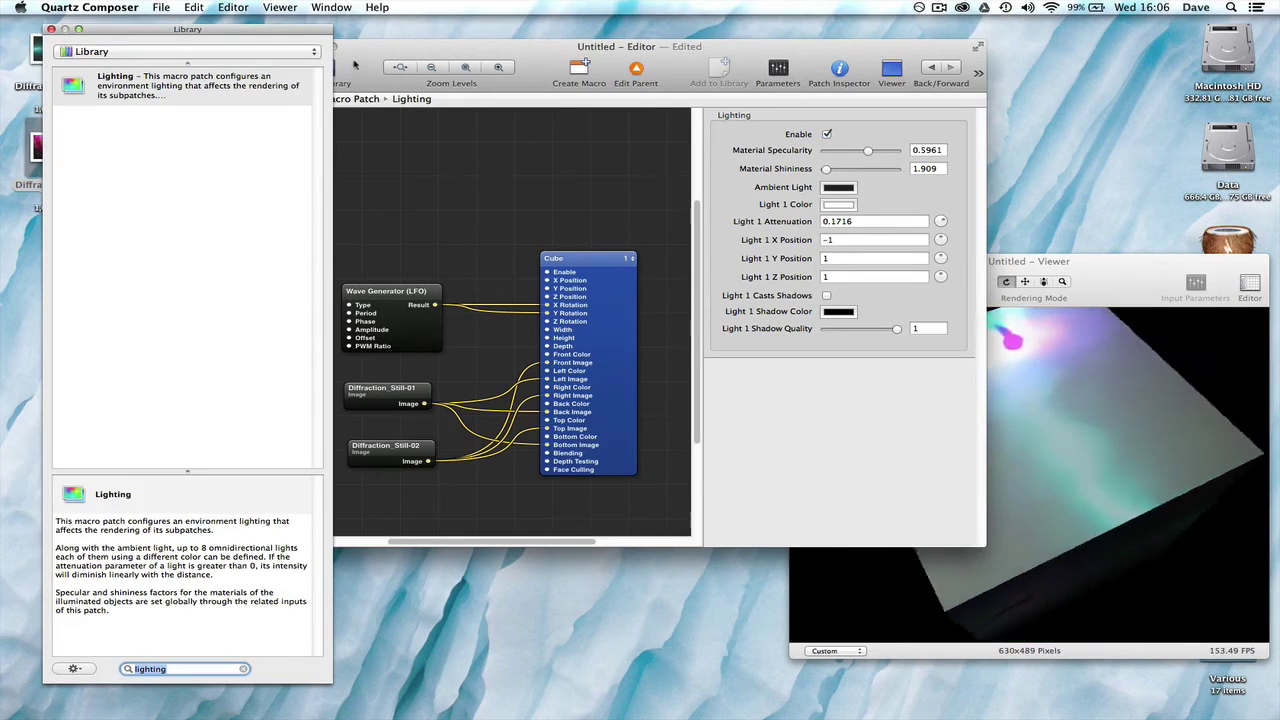
pyautogui.moveTo(354, 65); pyautogui.dragTo(406, 62)
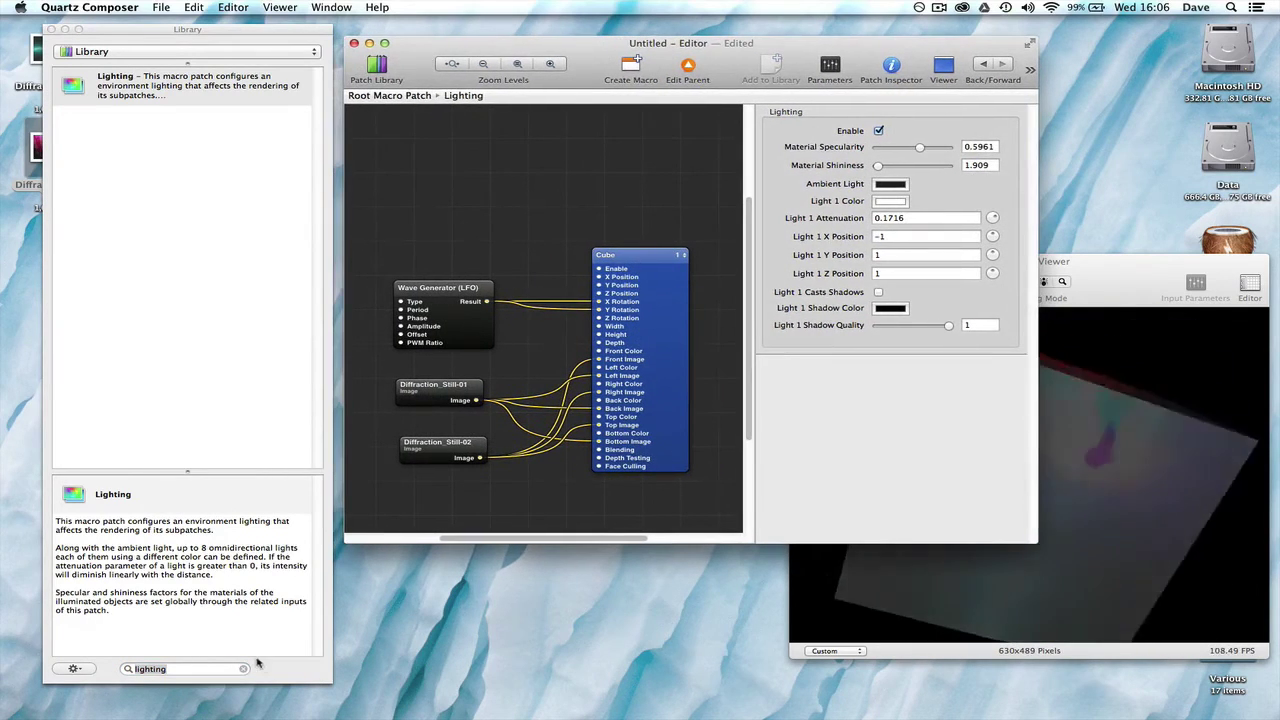
pyautogui.doubleClick(146, 669)
pyautogui.write('trac')
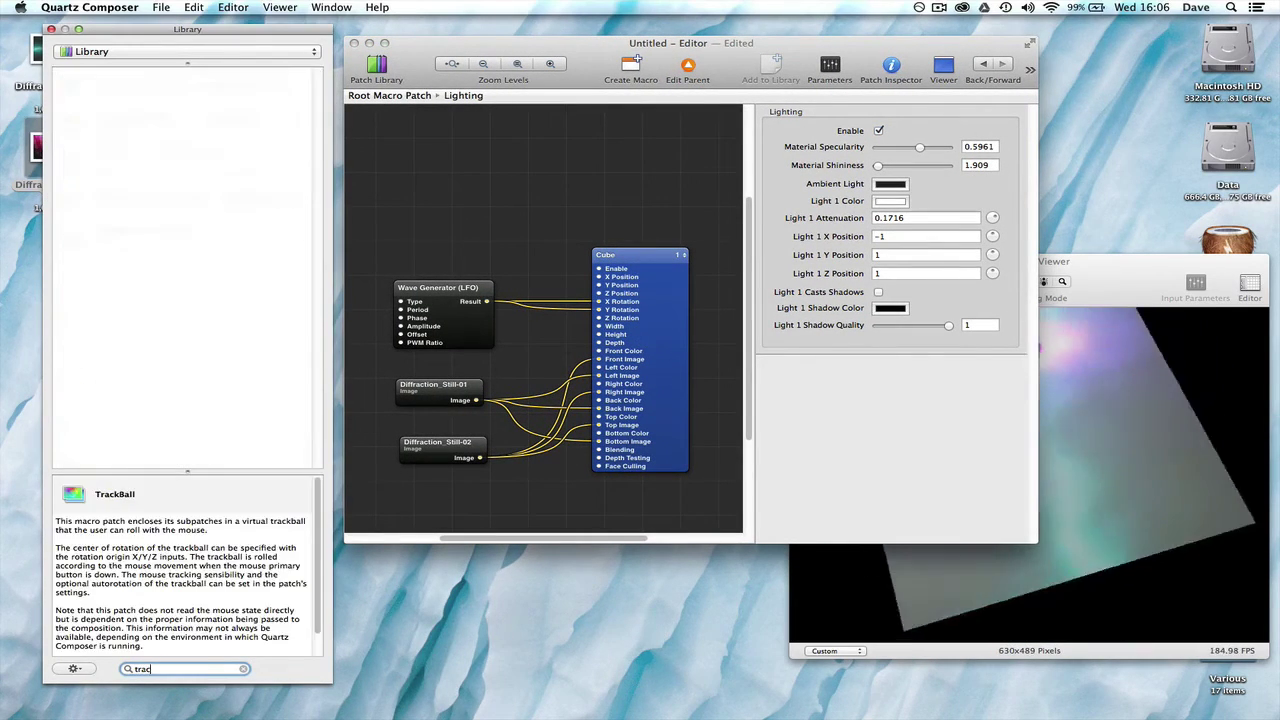
pyautogui.write('k')
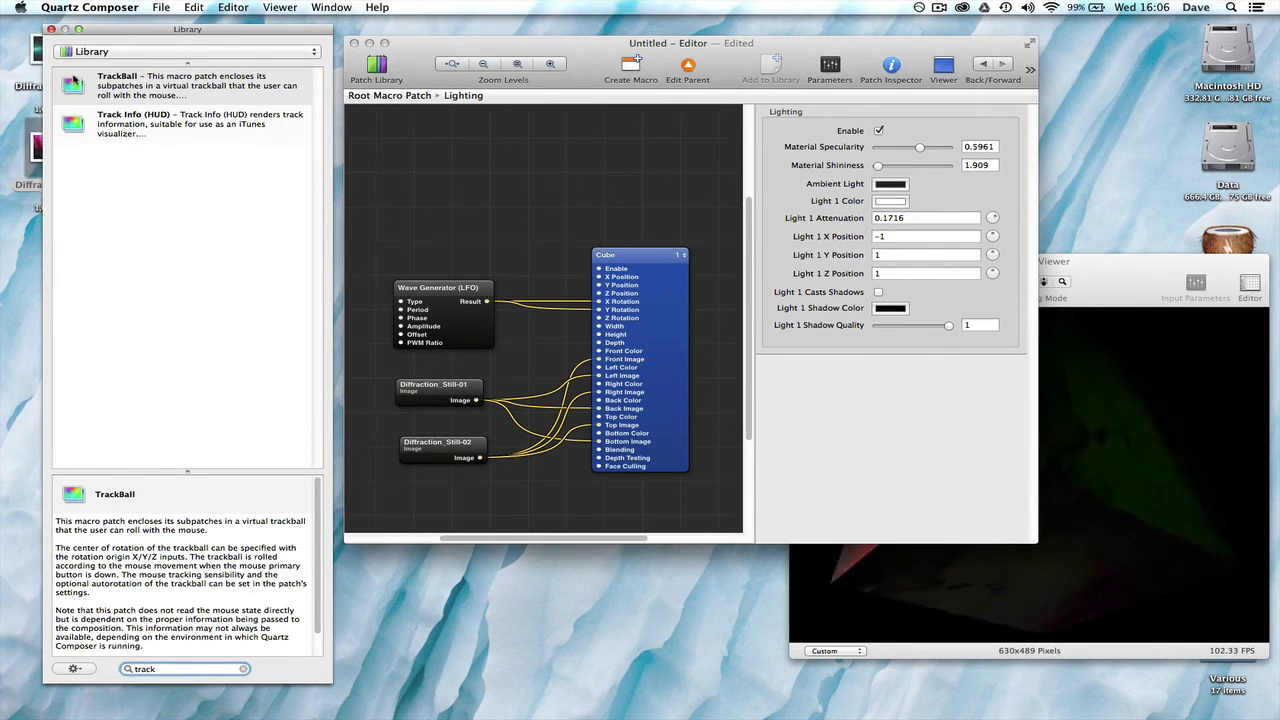
pyautogui.moveTo(73, 80); pyautogui.dragTo(430, 140)
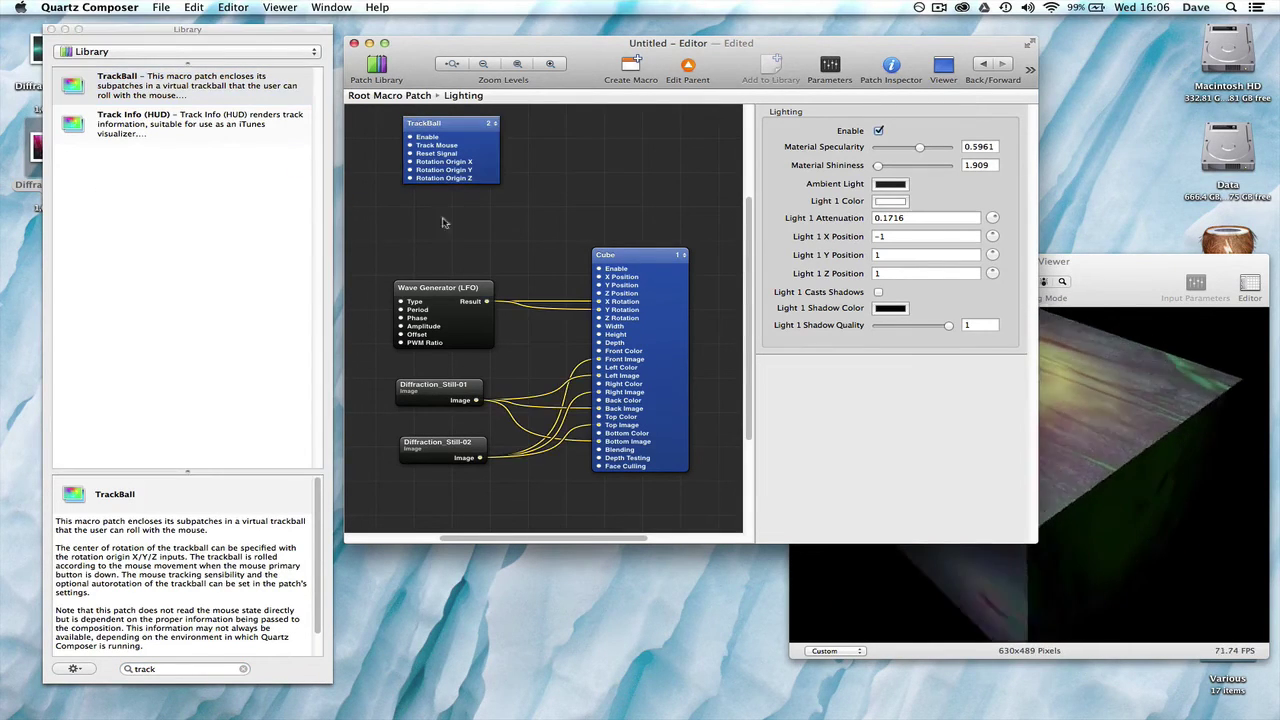
# Step: Delete the Wave Generator (LFO) patch
pyautogui.click(451, 292)
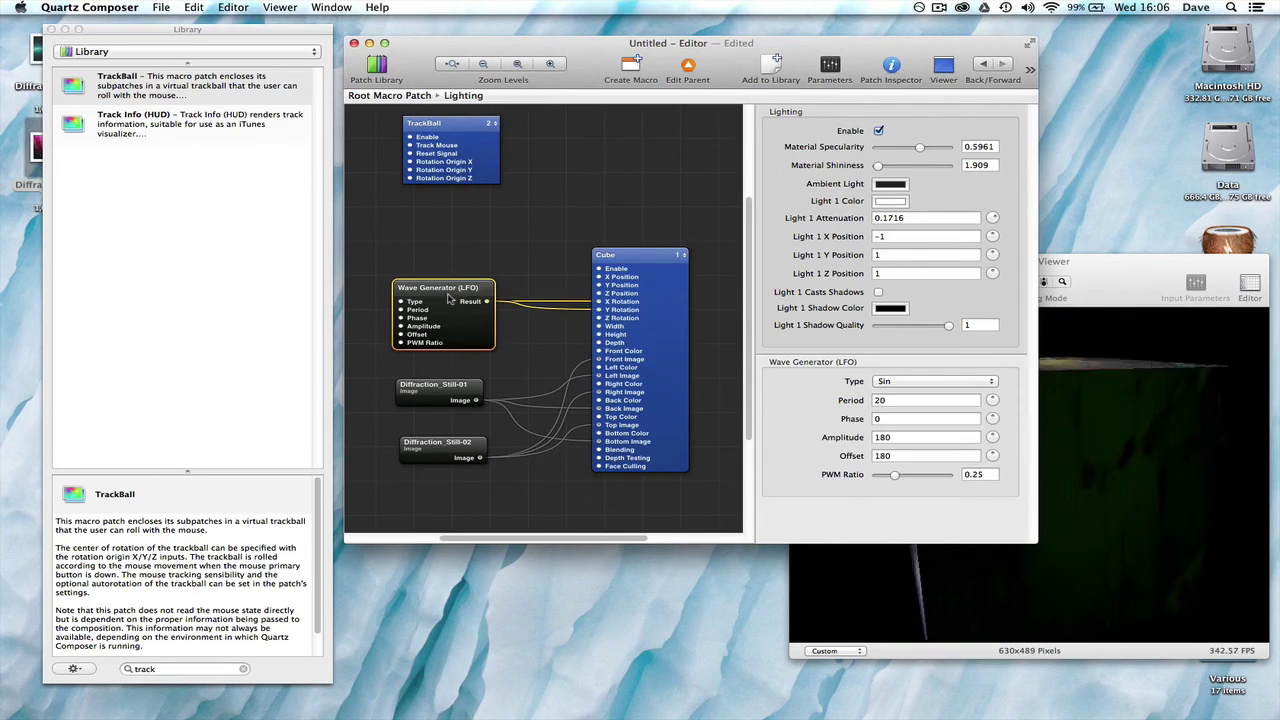
pyautogui.press('Delete')
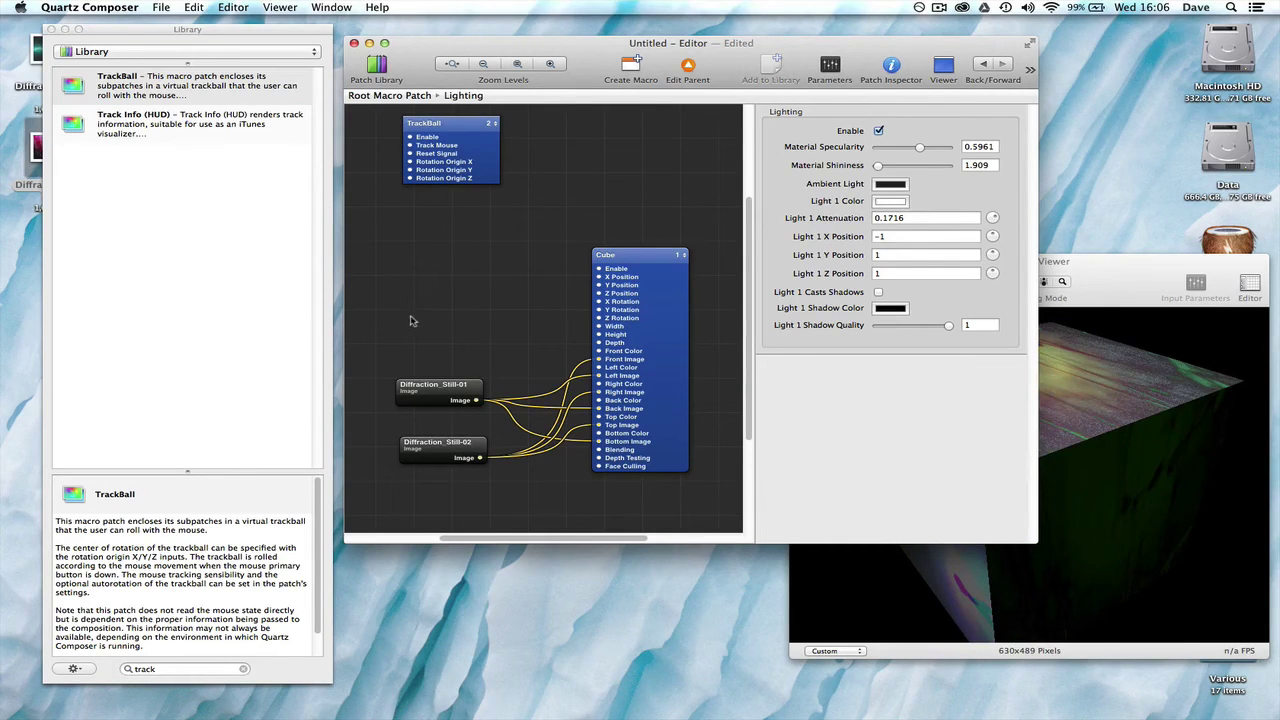
pyautogui.moveTo(456, 148); pyautogui.dragTo(455, 165)
# Step: Cut the Cube and both Diffraction image patches and paste them inside the TrackBall patch
pyautogui.moveTo(724, 332); pyautogui.dragTo(394, 496)
pyautogui.click(194, 7)
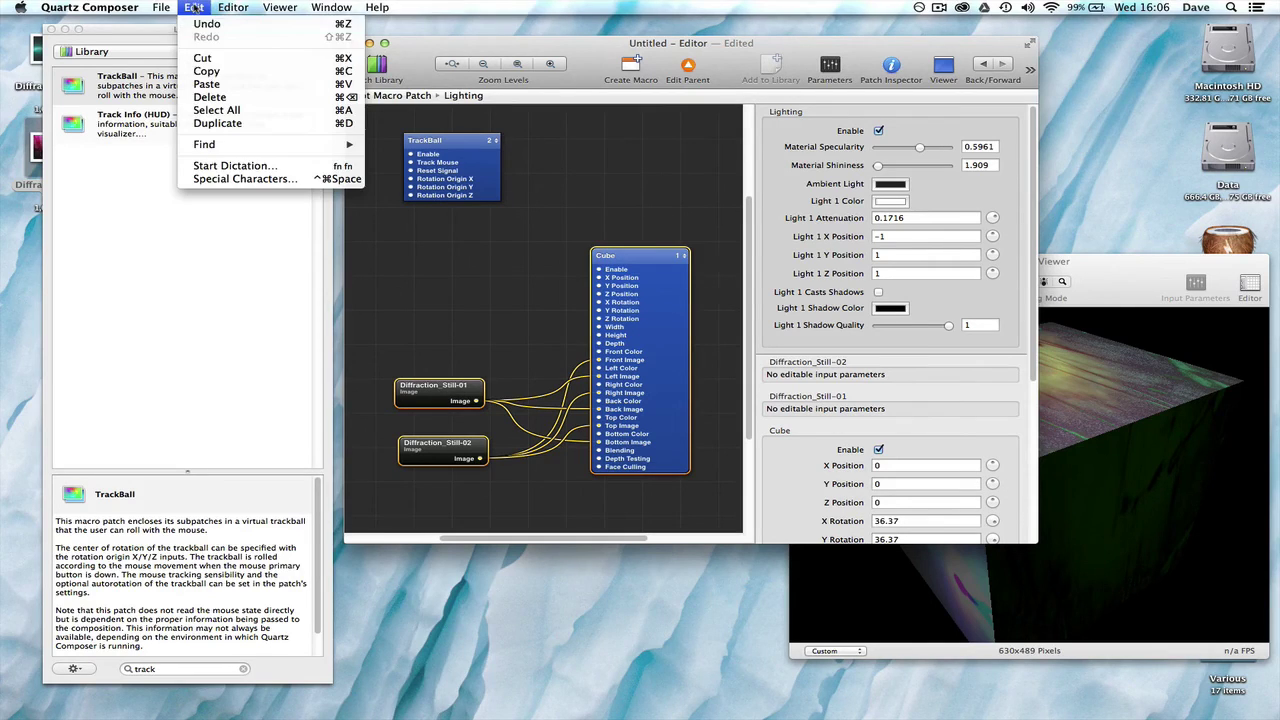
pyautogui.click(202, 58)
pyautogui.moveTo(446, 149); pyautogui.dragTo(465, 167)
pyautogui.doubleClick(468, 198)
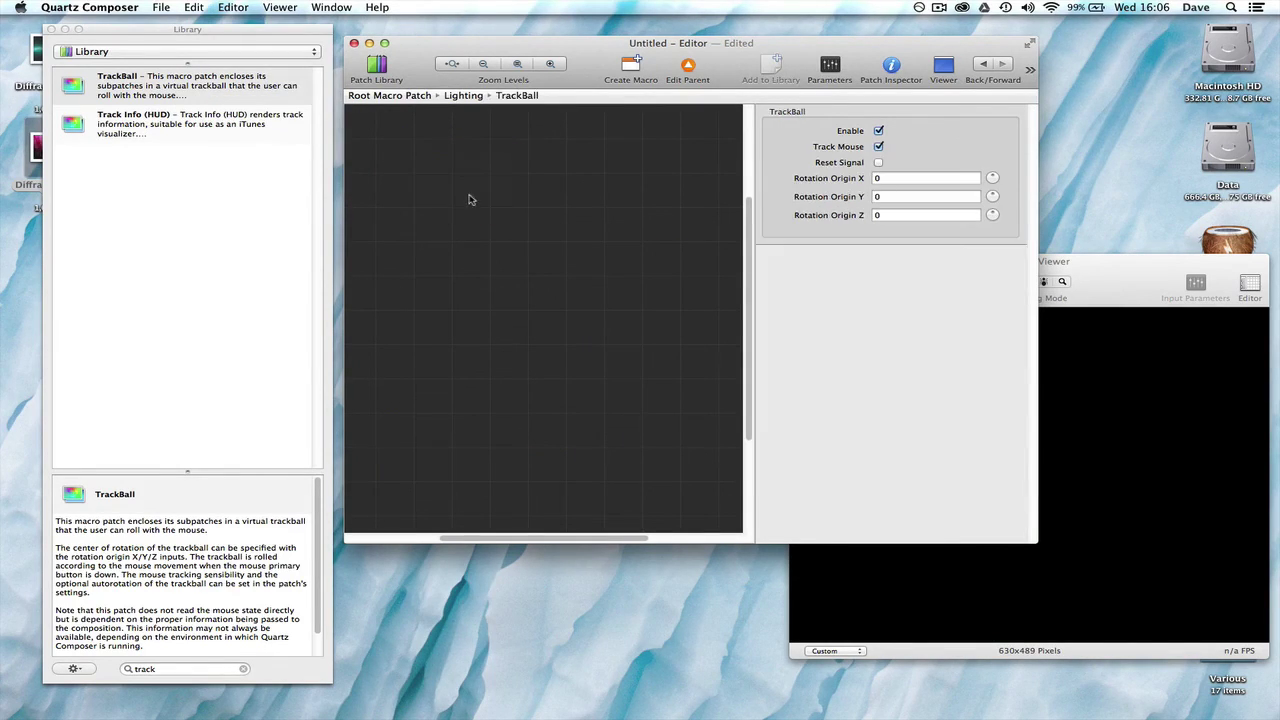
pyautogui.click(196, 8)
pyautogui.click(212, 86)
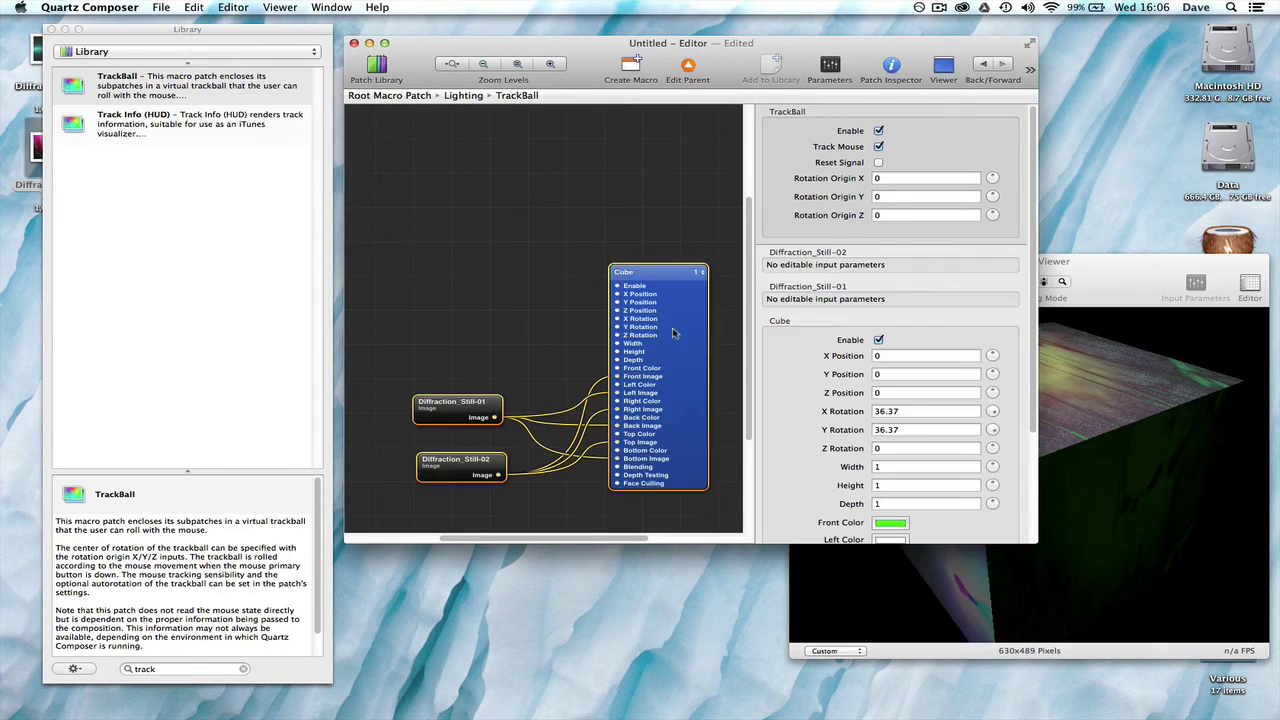
# Step: Move the Viewer window up and to the left so it sits beside the editor
pyautogui.moveTo(1098, 287); pyautogui.dragTo(995, 207)
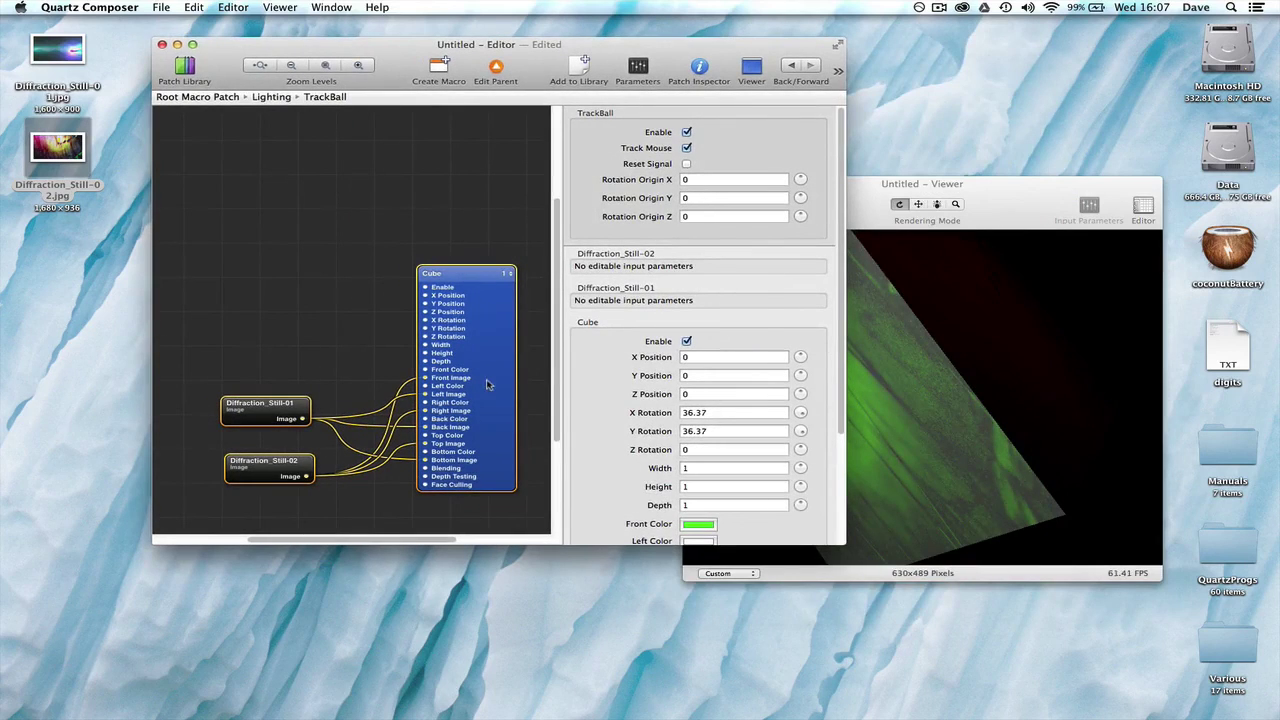
# Step: Set the Cube's Width and Height to 0.5, leaving Depth at 1
pyautogui.click(706, 467)
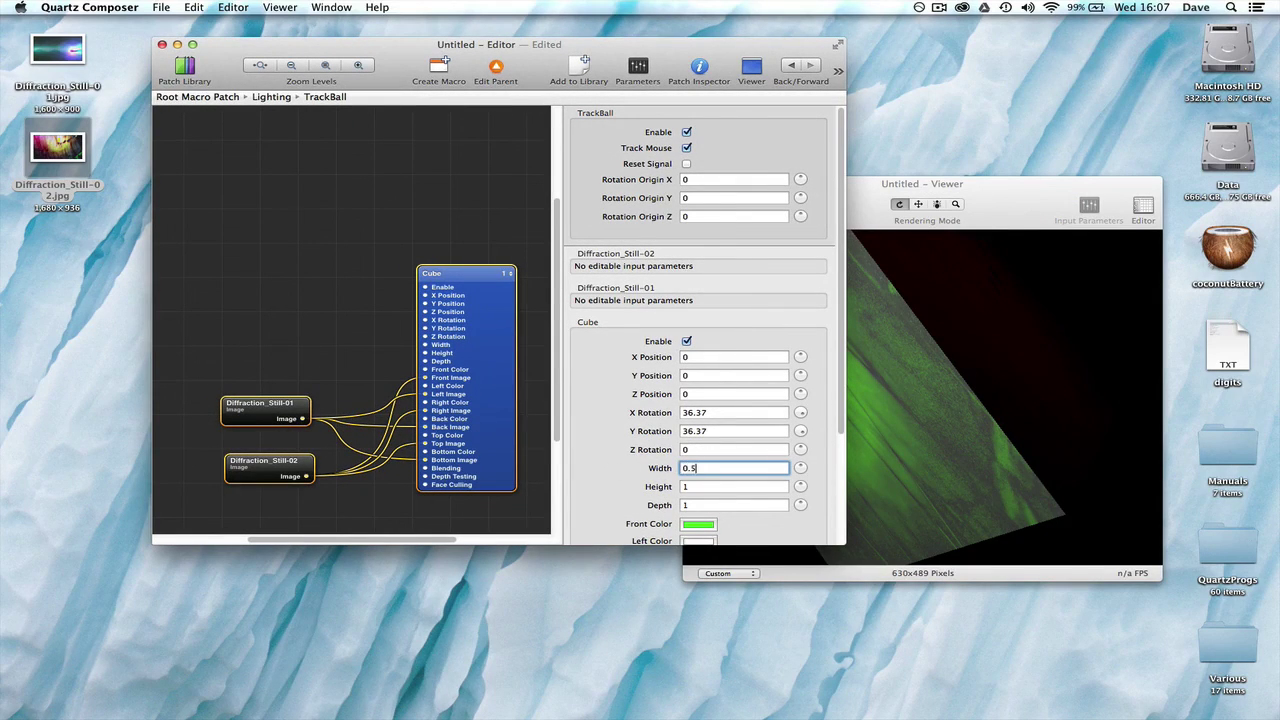
pyautogui.press('Tab')
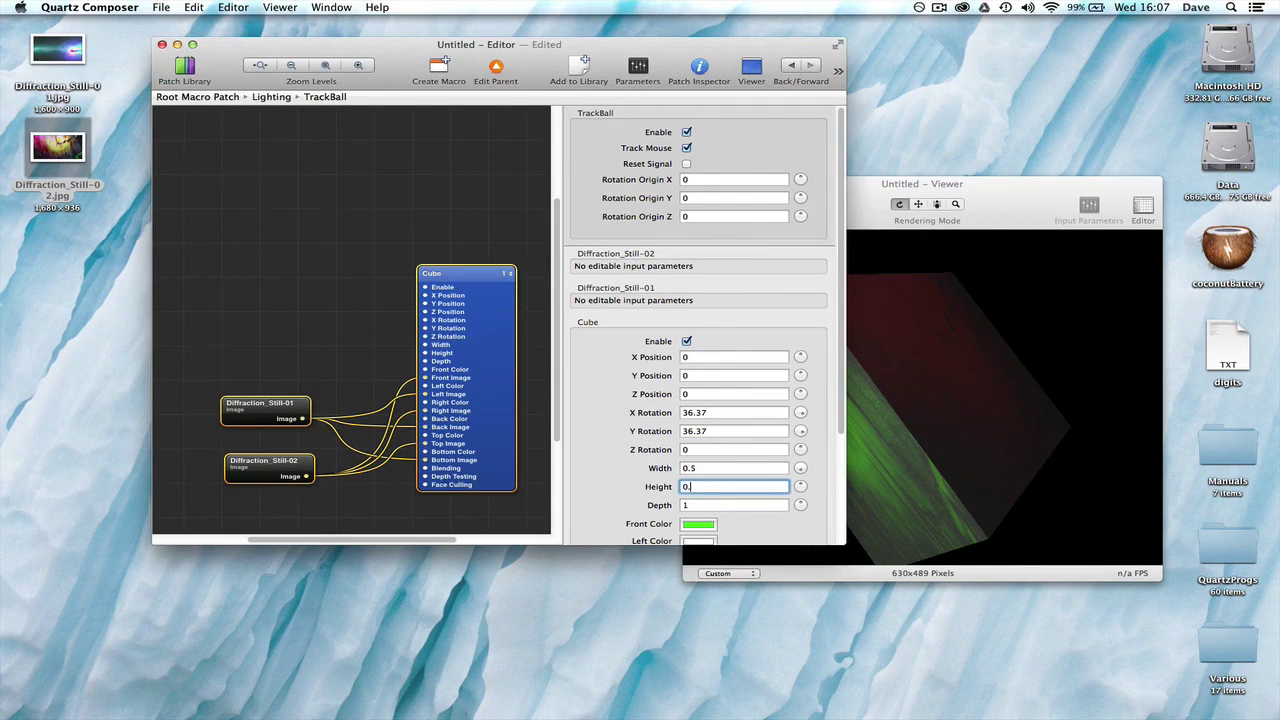
pyautogui.press('Tab')
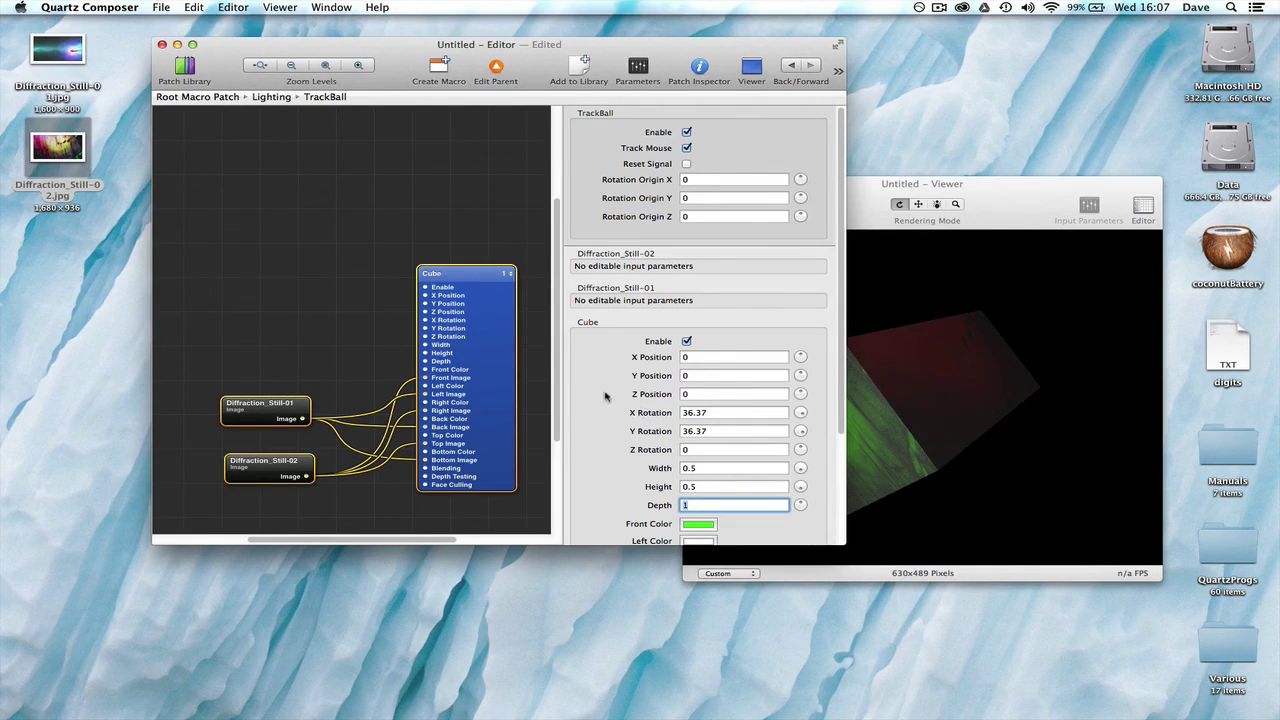
pyautogui.click(1011, 195)
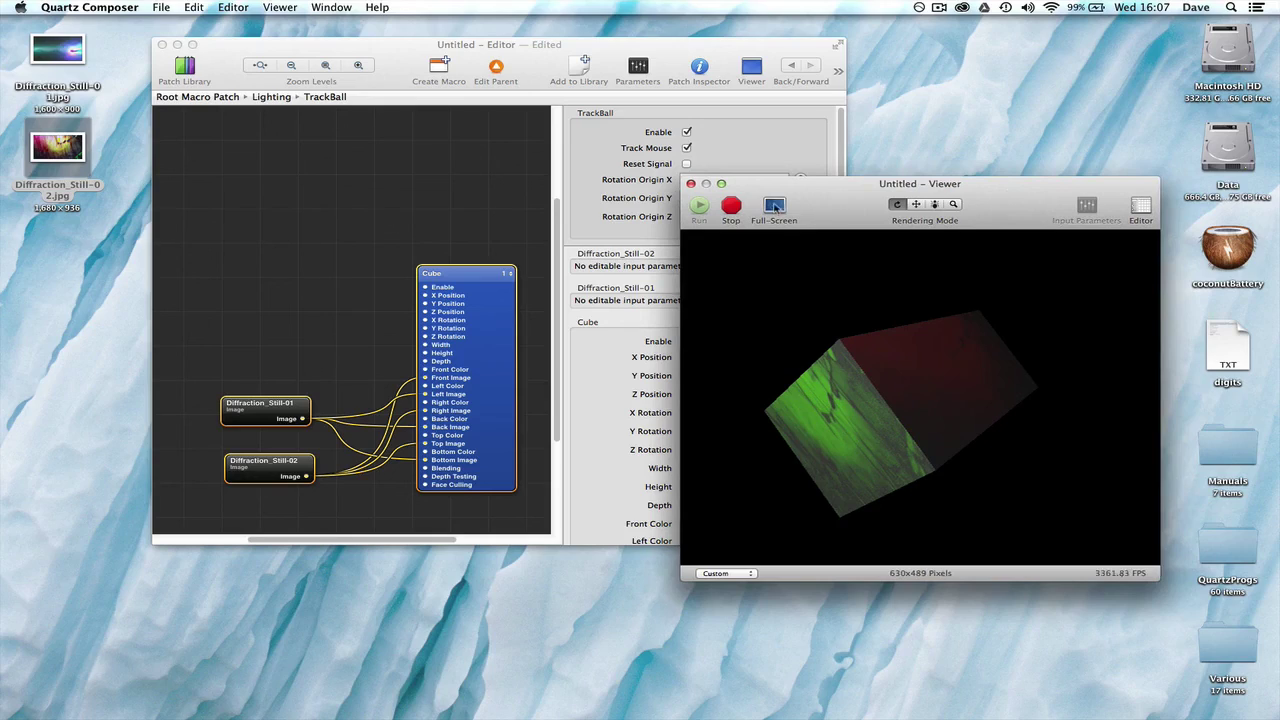